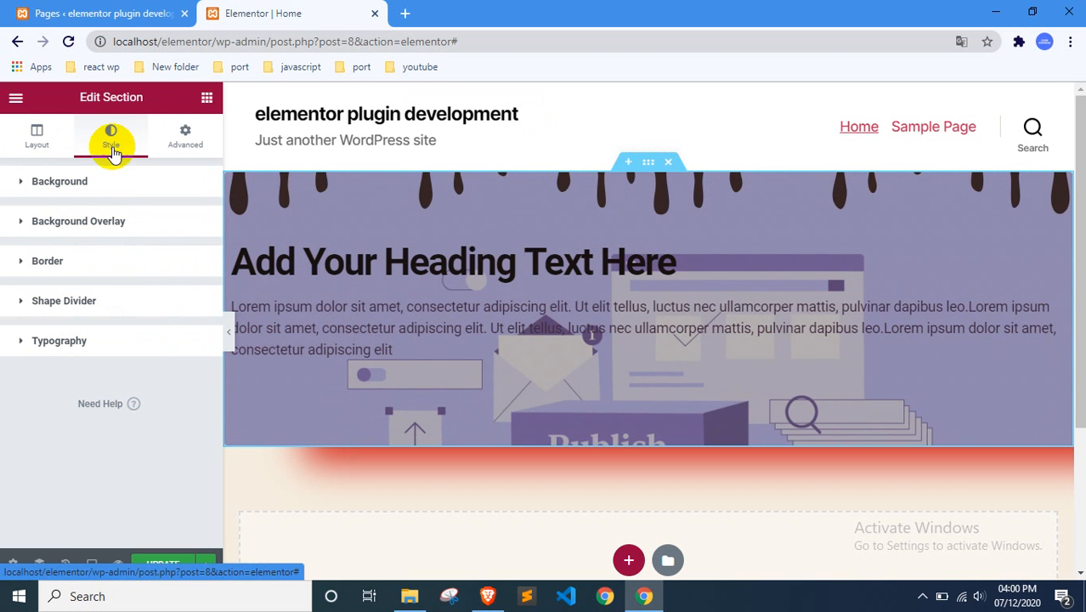
Step: Open the section's layout settings
left_click(47, 141)
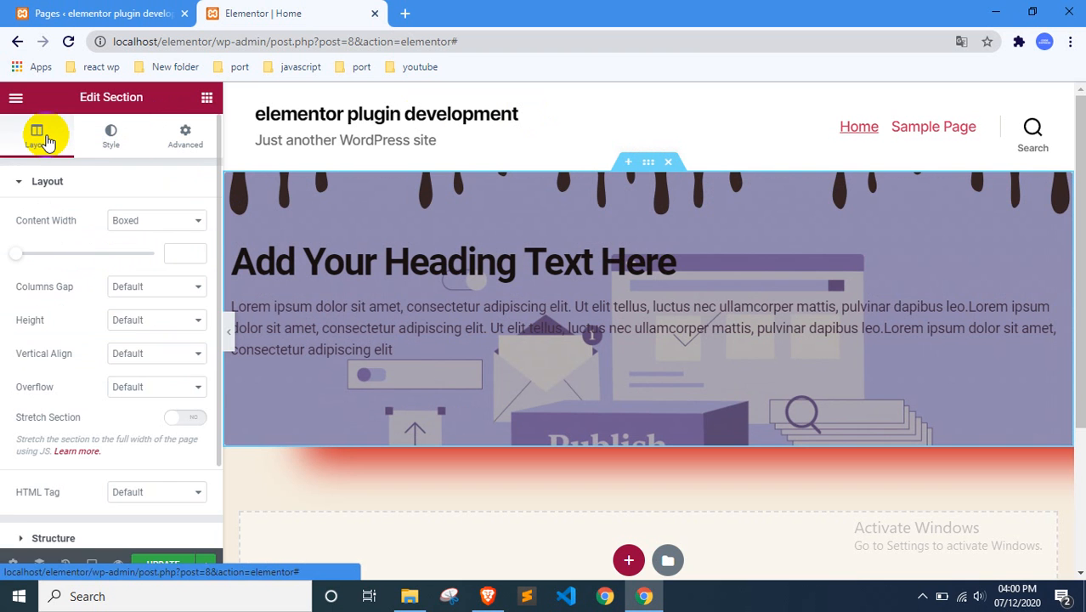
left_click(64, 181)
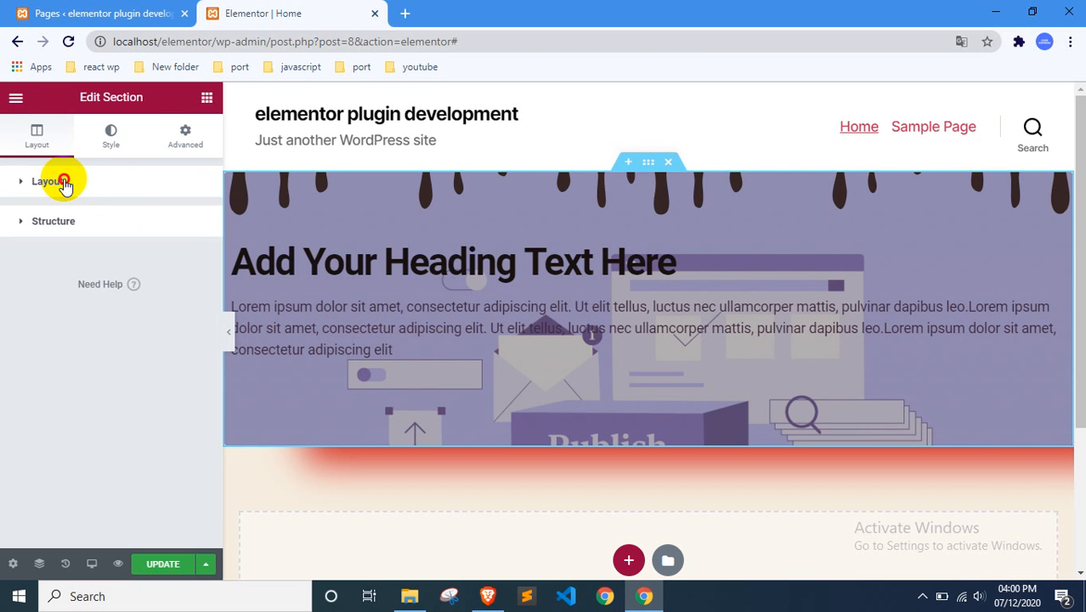
left_click(65, 183)
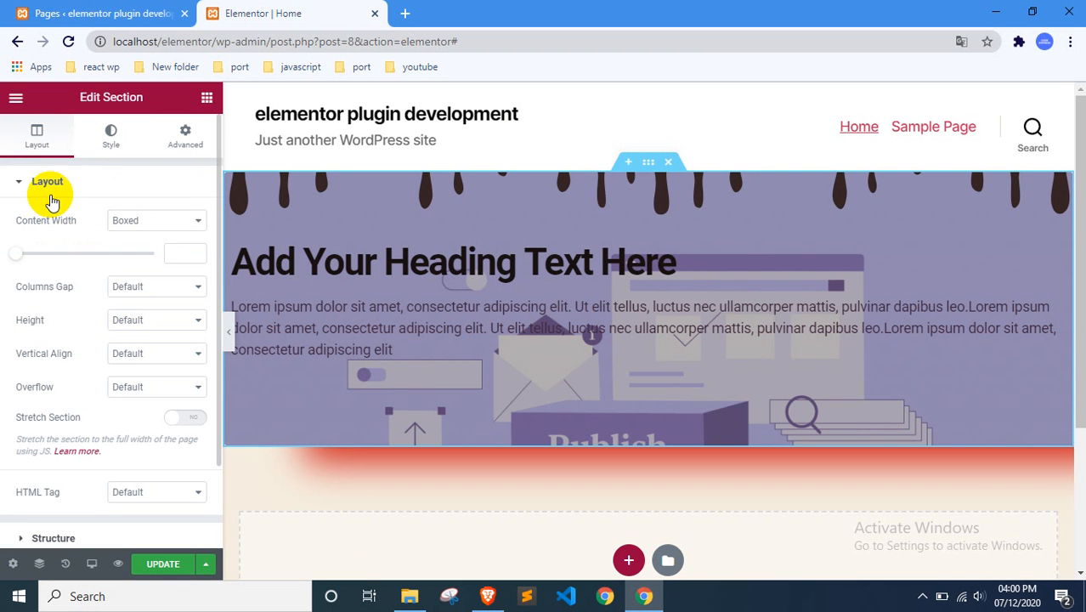
Step: Try the Full Width content width on the section and return it to Boxed
left_click(138, 222)
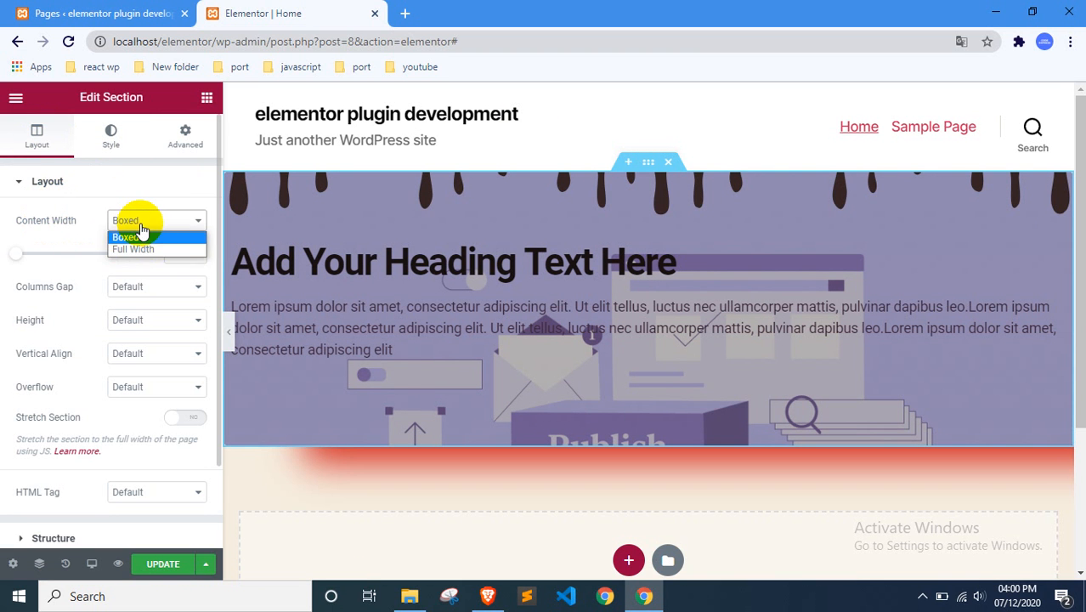
left_click(148, 196)
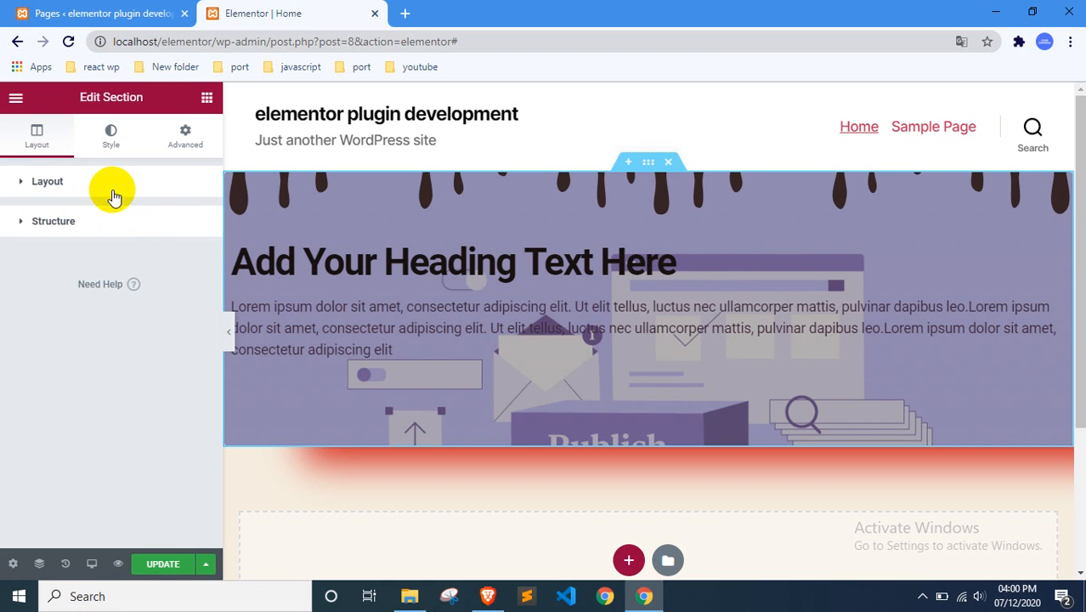
left_click(108, 189)
left_click(151, 189)
left_click(146, 222)
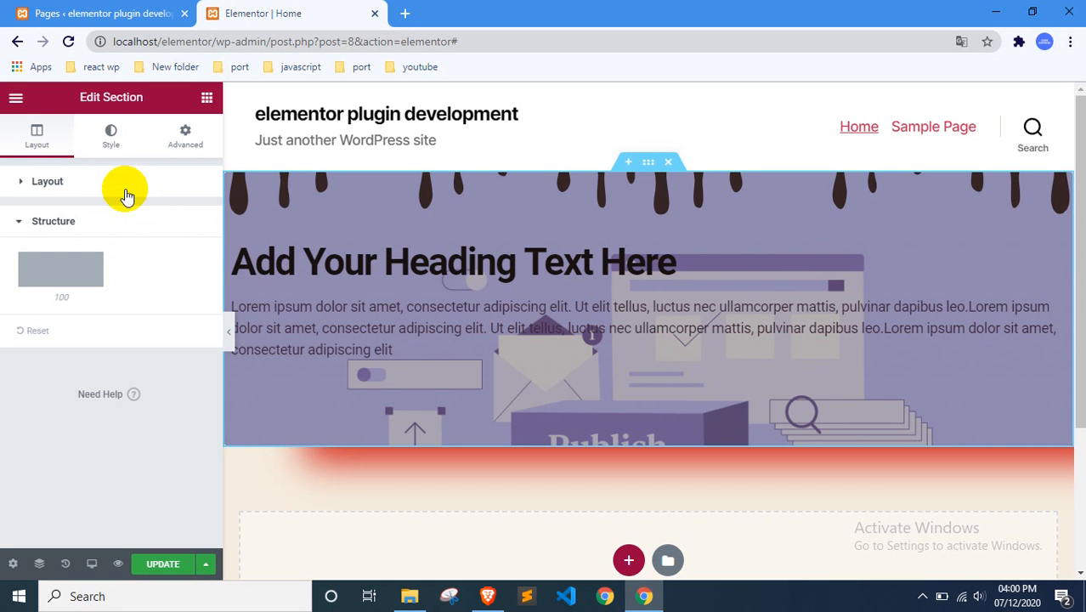
left_click(126, 190)
left_click(157, 220)
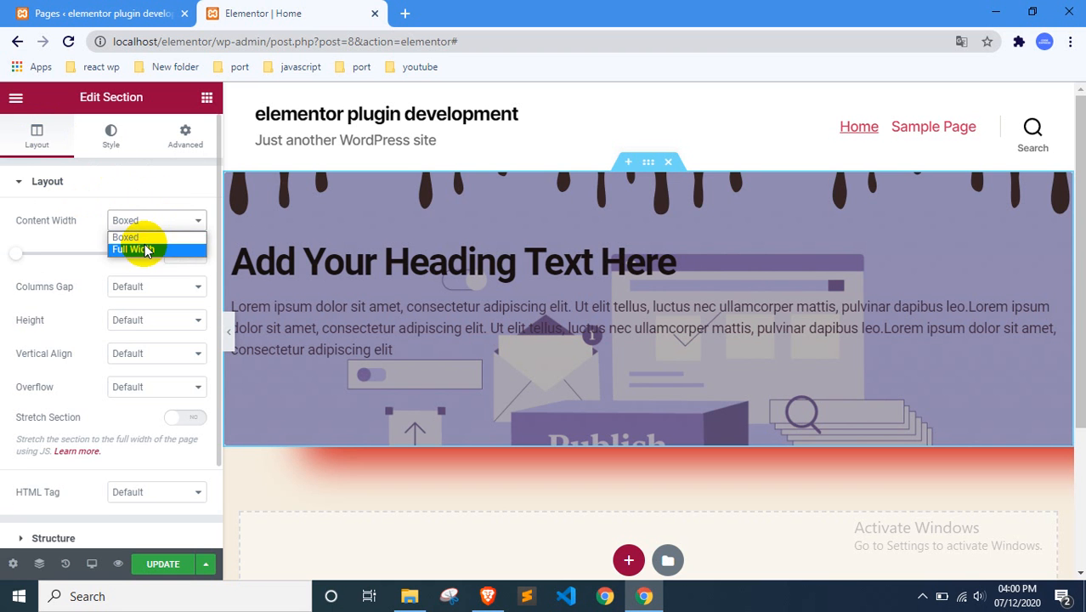
left_click(145, 247)
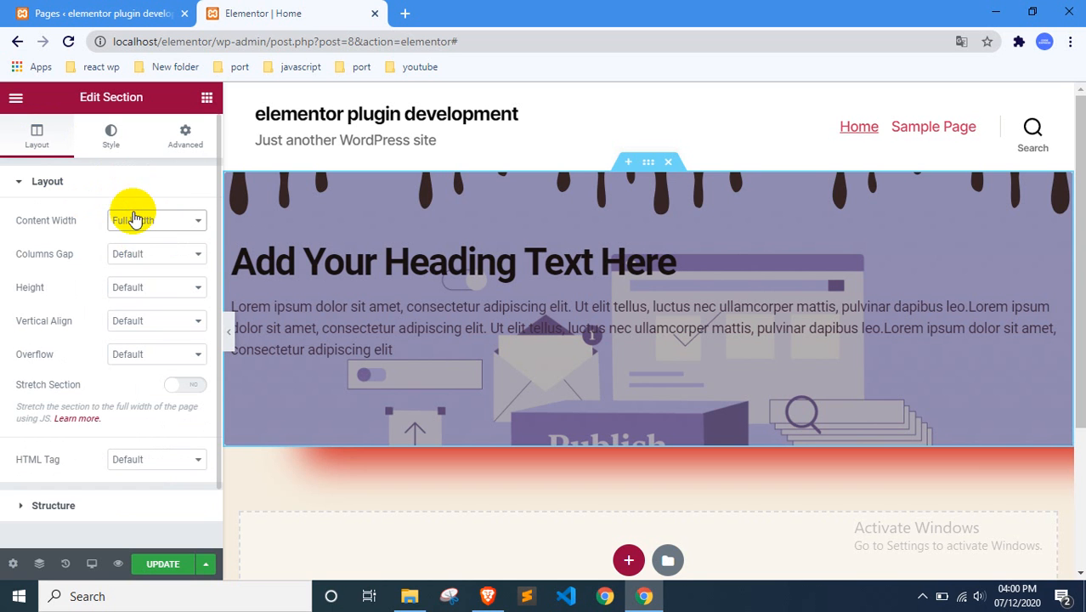
left_click(136, 219)
left_click(136, 238)
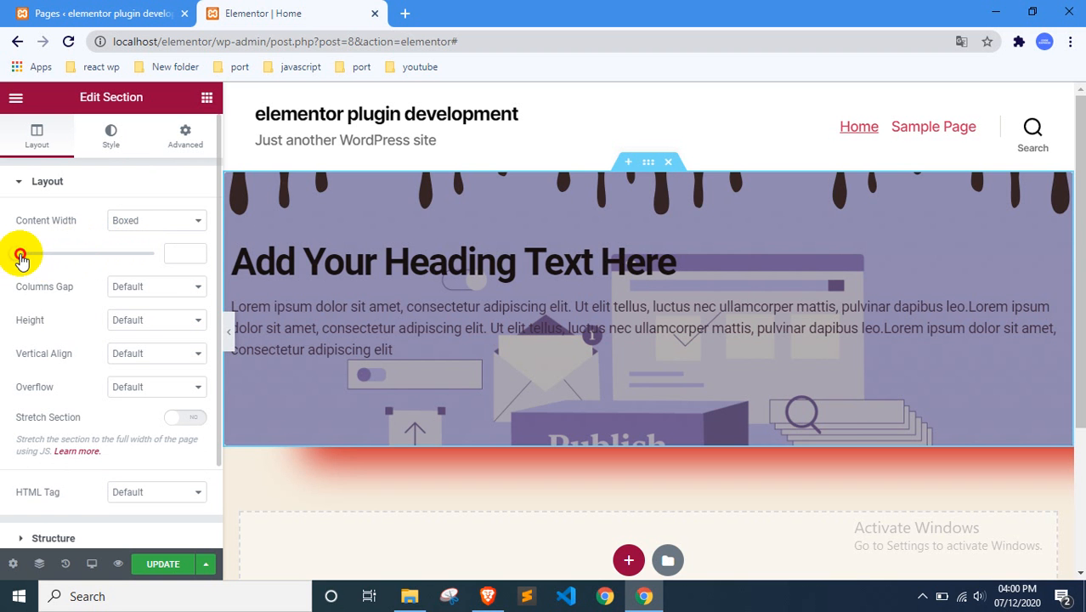
Step: Narrow the section's boxed content, and switch its content width to Full Width for comparison
left_click_drag(20, 254, 67, 263)
left_click(123, 221)
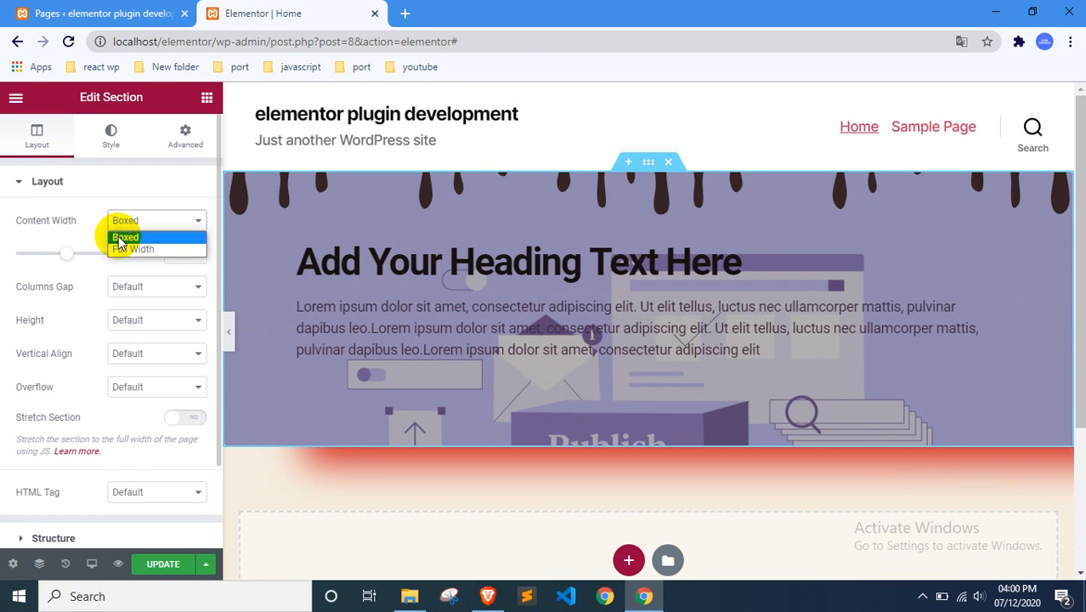
left_click(121, 250)
Step: Set the section's content width to Boxed with a width of 817
left_click(135, 235)
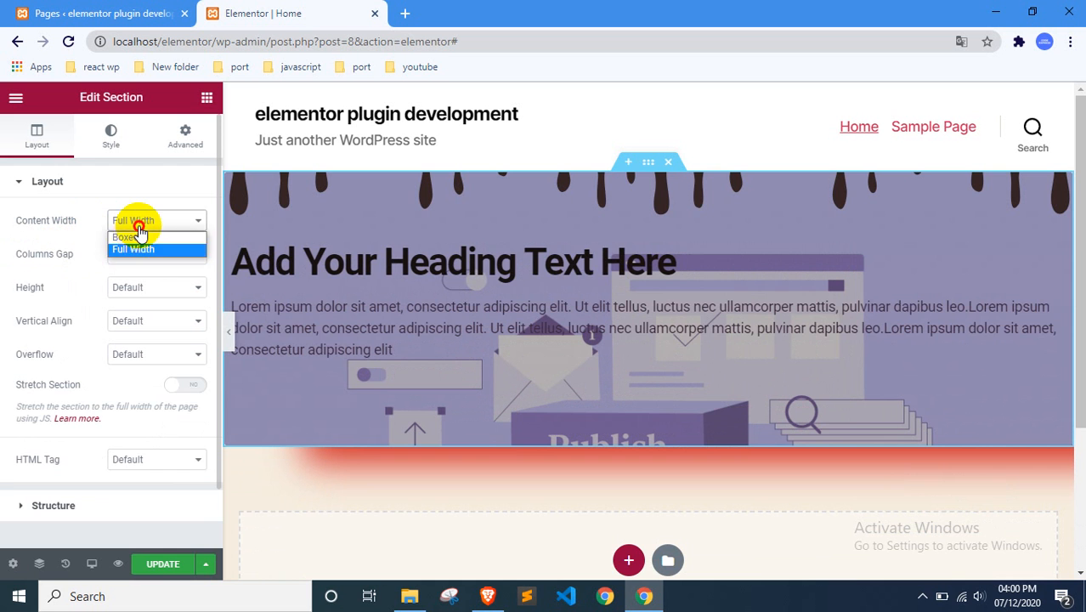
left_click(129, 236)
mouse_move(71, 262)
left_mouse_down()
mouse_move(48, 260)
mouse_move(81, 265)
mouse_move(90, 254)
mouse_move(36, 257)
mouse_move(22, 269)
mouse_move(57, 261)
left_mouse_up()
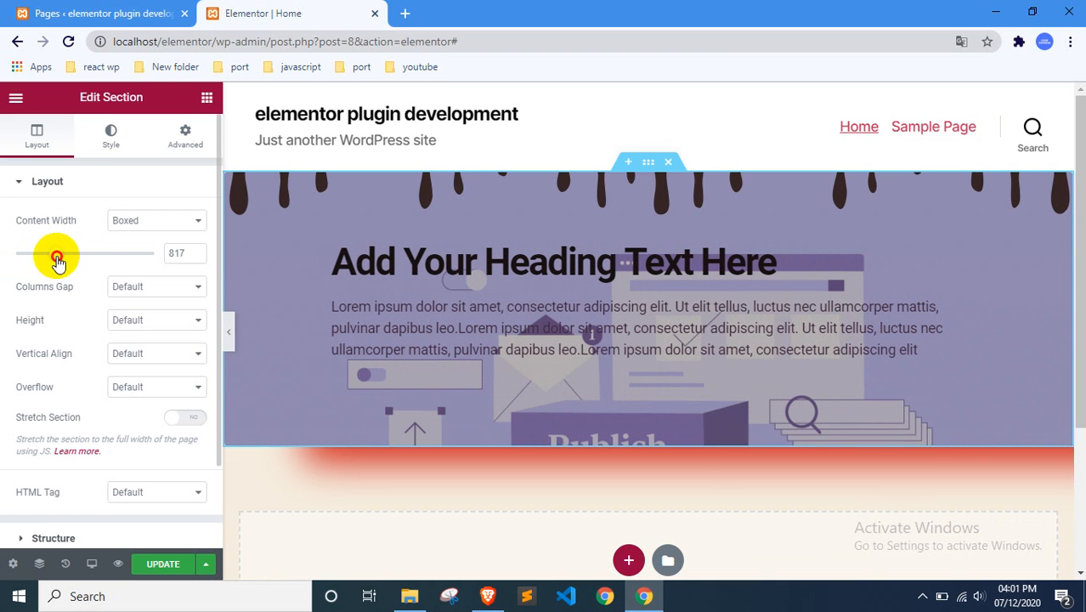
left_click(96, 226)
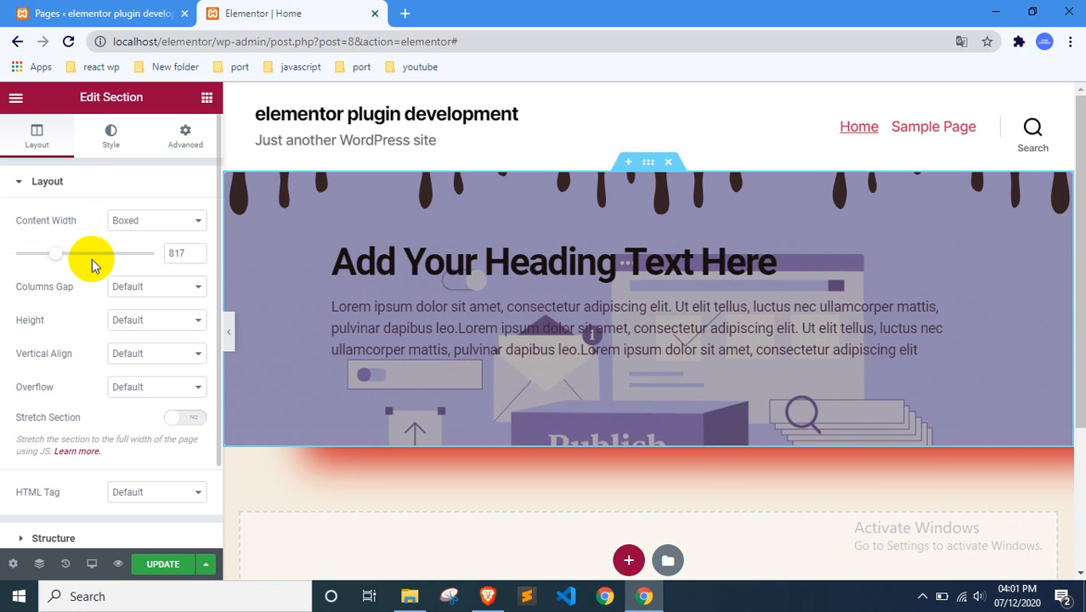
Step: Try the No Gap and Narrow column gaps on the section, and set the columns gap to Wide
left_click(121, 286)
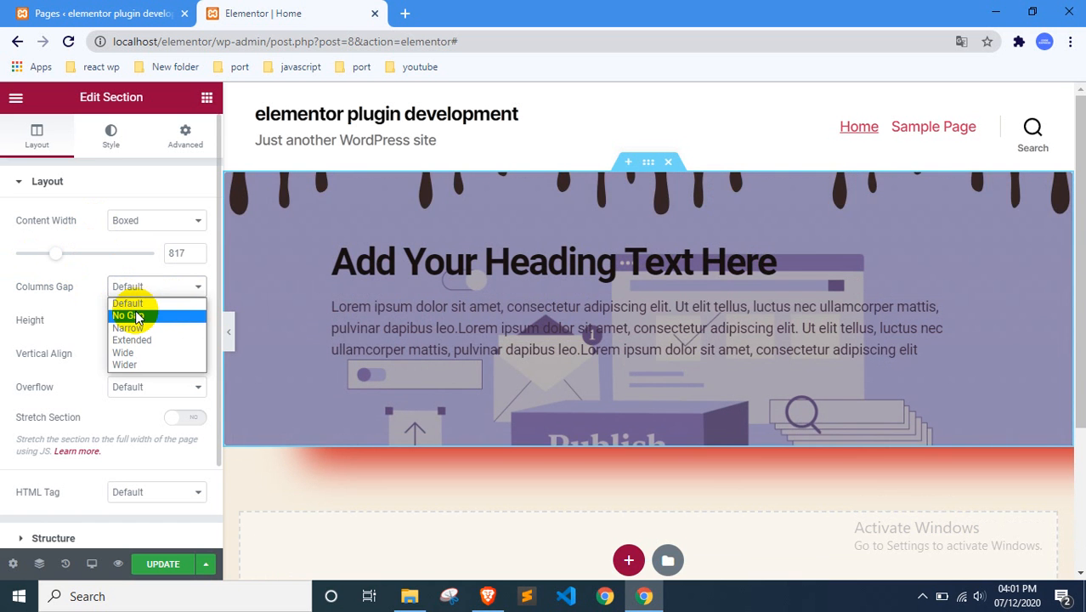
left_click(128, 315)
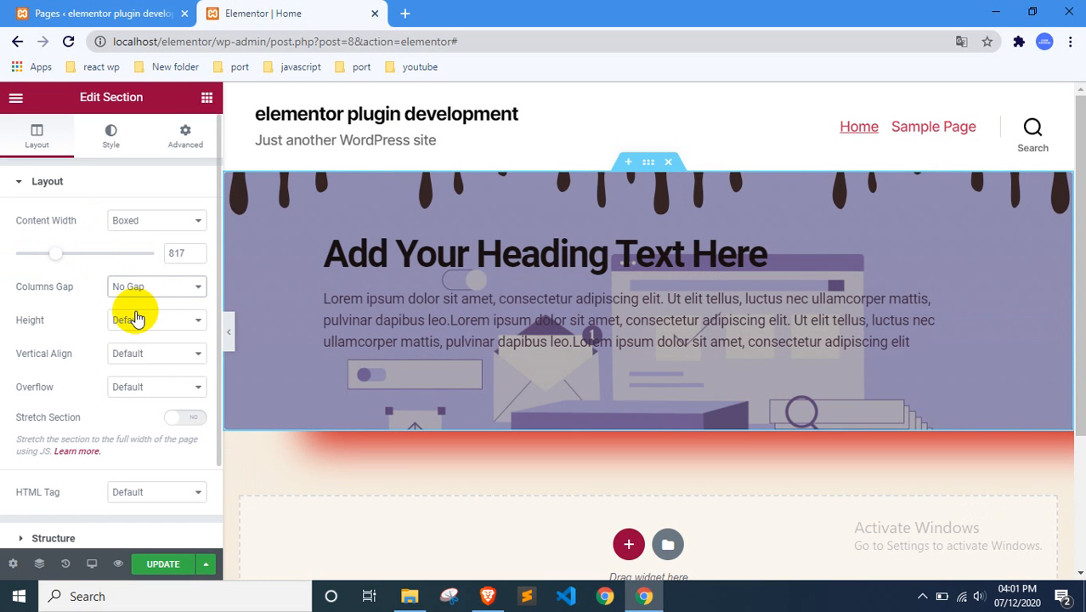
left_click(139, 290)
left_click(140, 326)
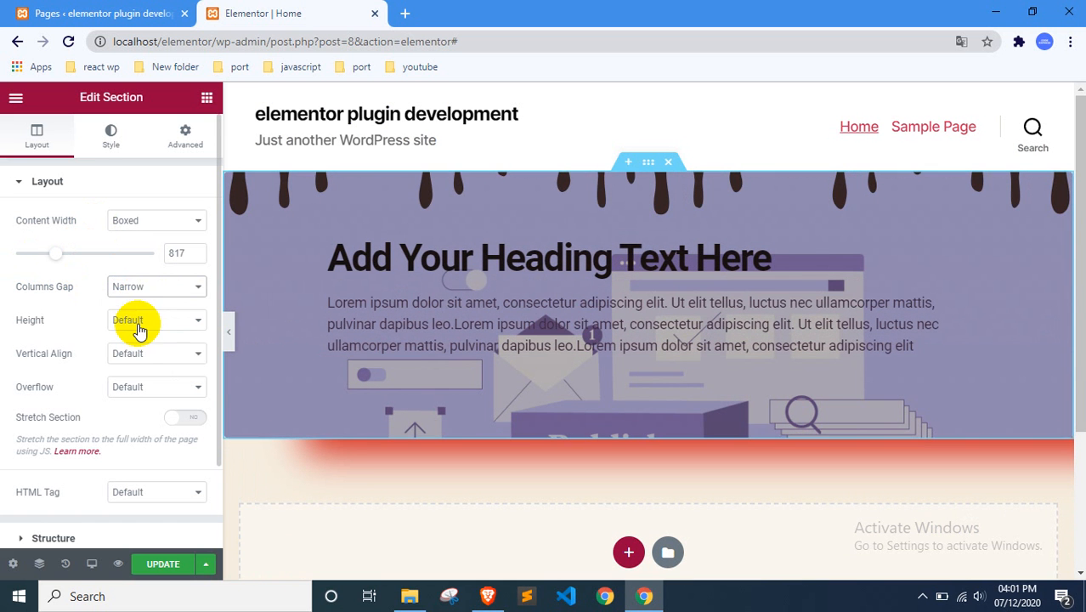
left_click(149, 289)
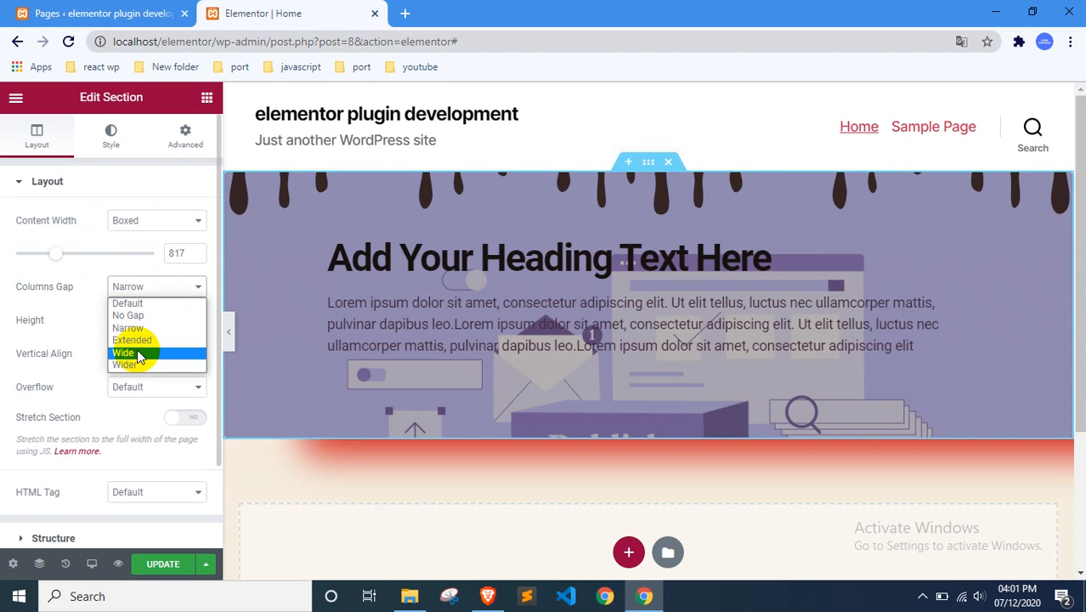
left_click(136, 351)
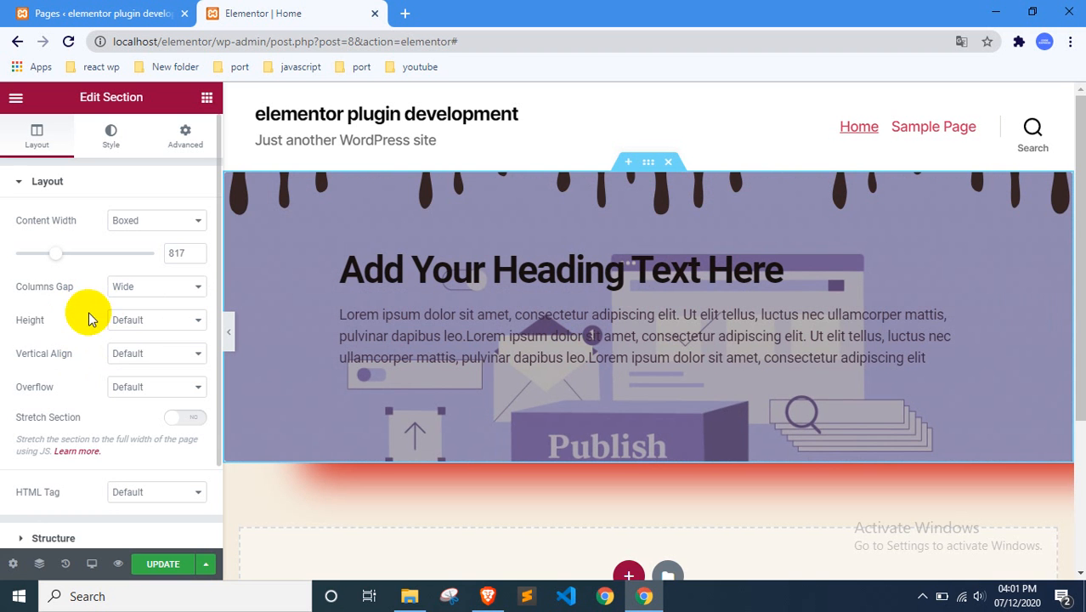
Step: Set the section's height to Fit To Screen and look over its full extent on the page
left_click(146, 319)
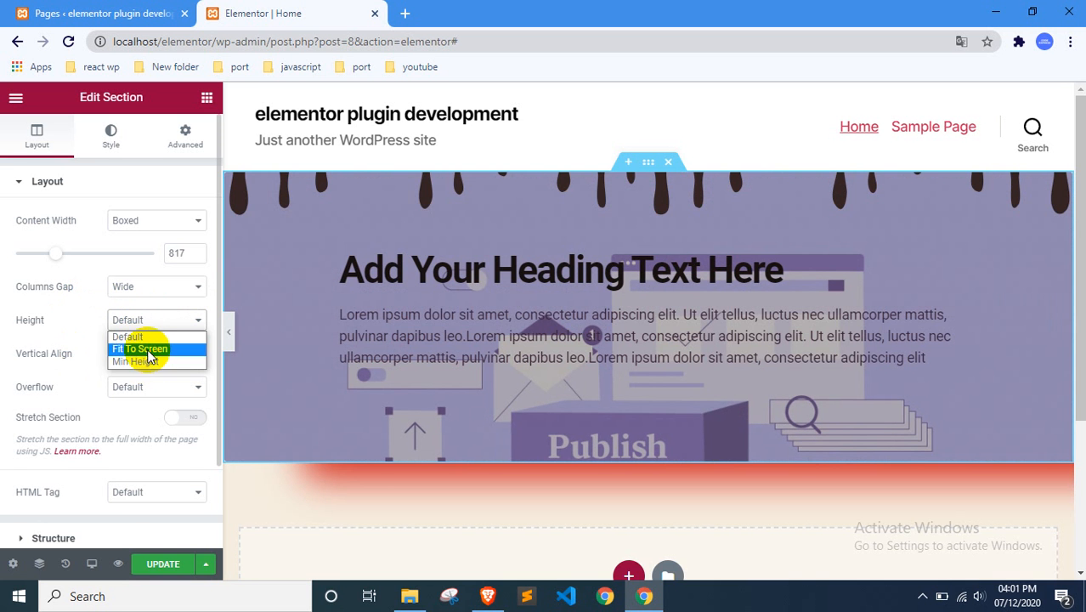
left_click(141, 349)
scroll(441, 316, "down", 3)
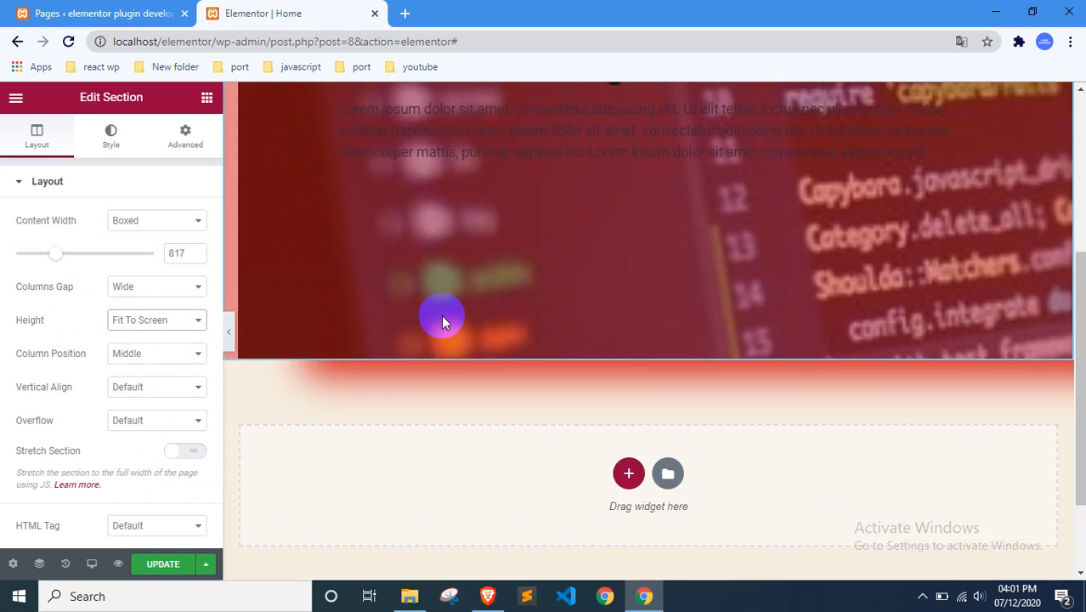
scroll(442, 315, "up", 4)
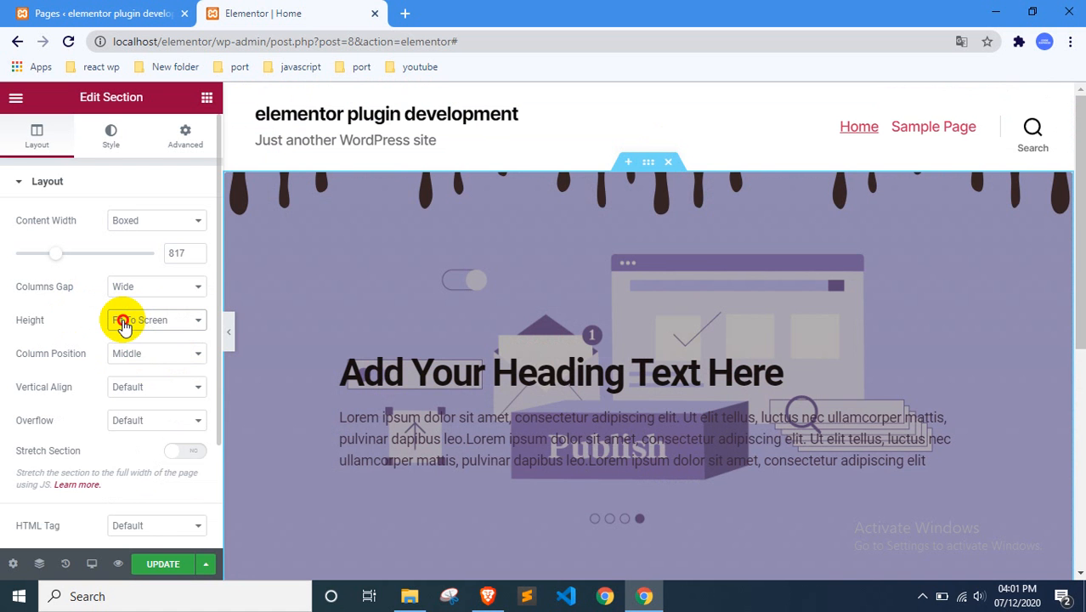
Step: Switch the section's height to Min Height and reduce the minimum height to 0 px
left_click(123, 324)
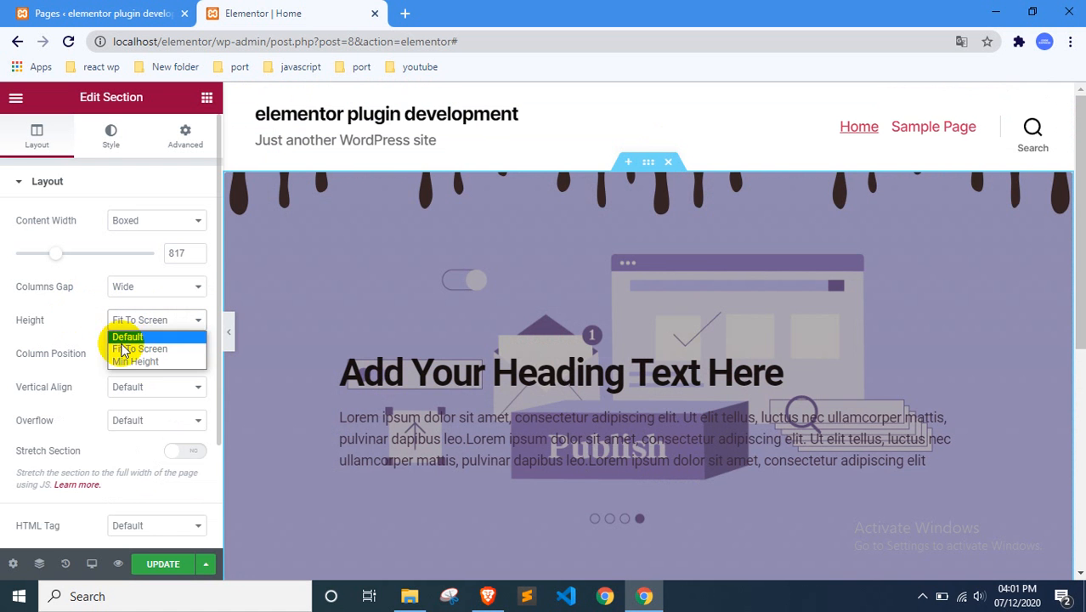
left_click(121, 360)
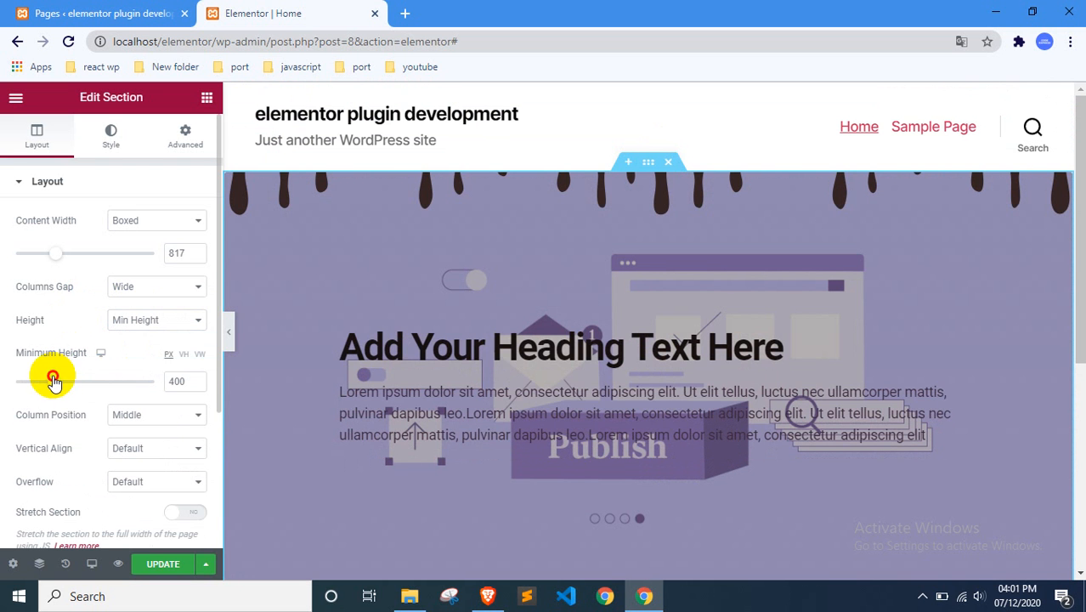
left_click_drag(52, 380, 12, 381)
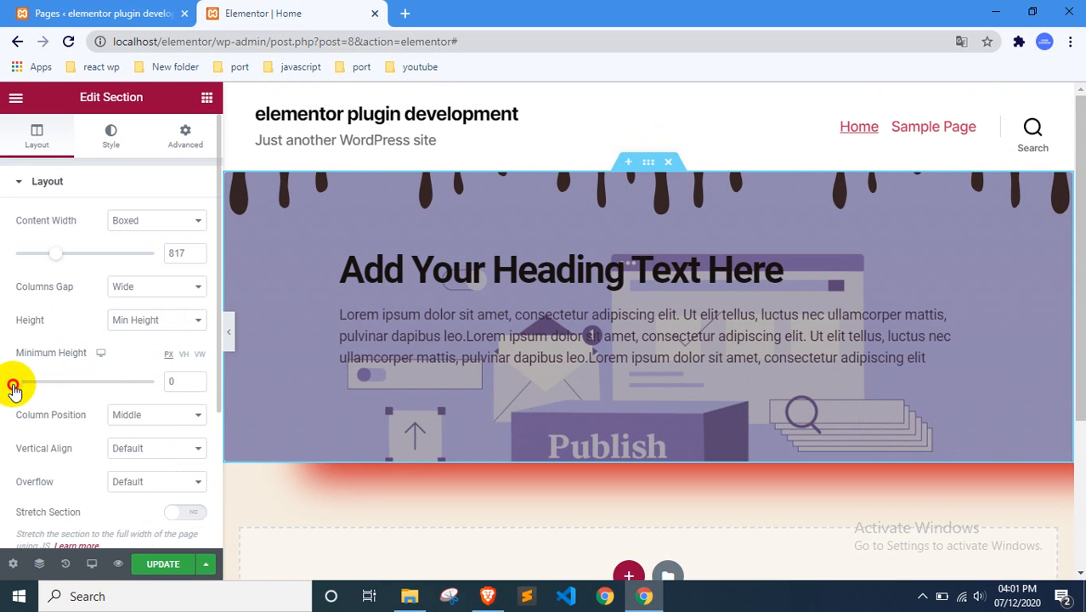
Step: Preview the section at Fit To Screen height with the settings hidden, and return the height to Default
left_click(155, 320)
left_click(143, 348)
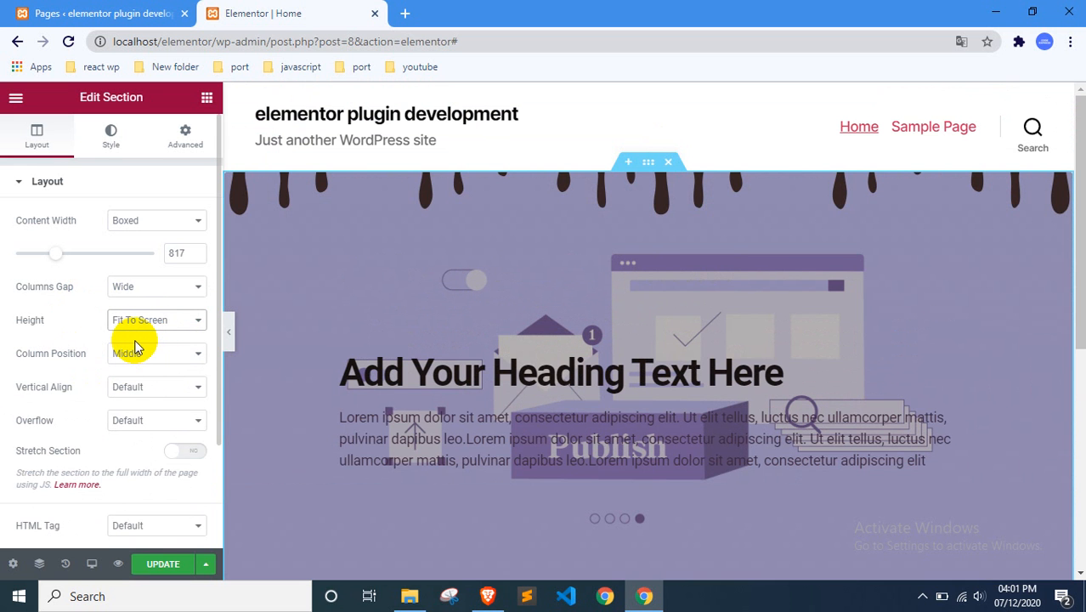
left_click(226, 330)
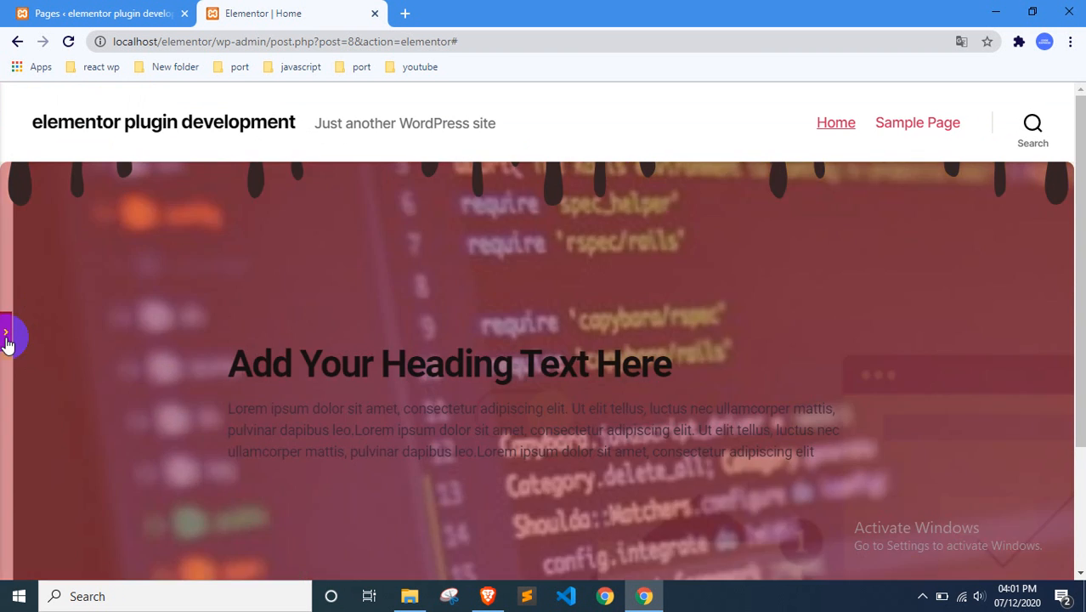
left_click(6, 335)
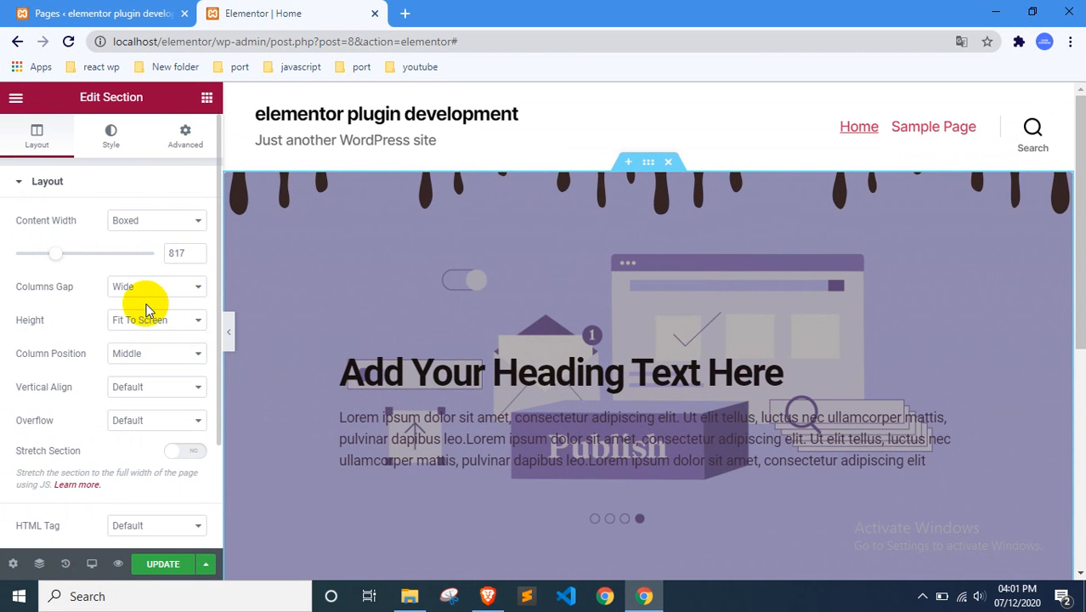
left_click(146, 320)
left_click(144, 333)
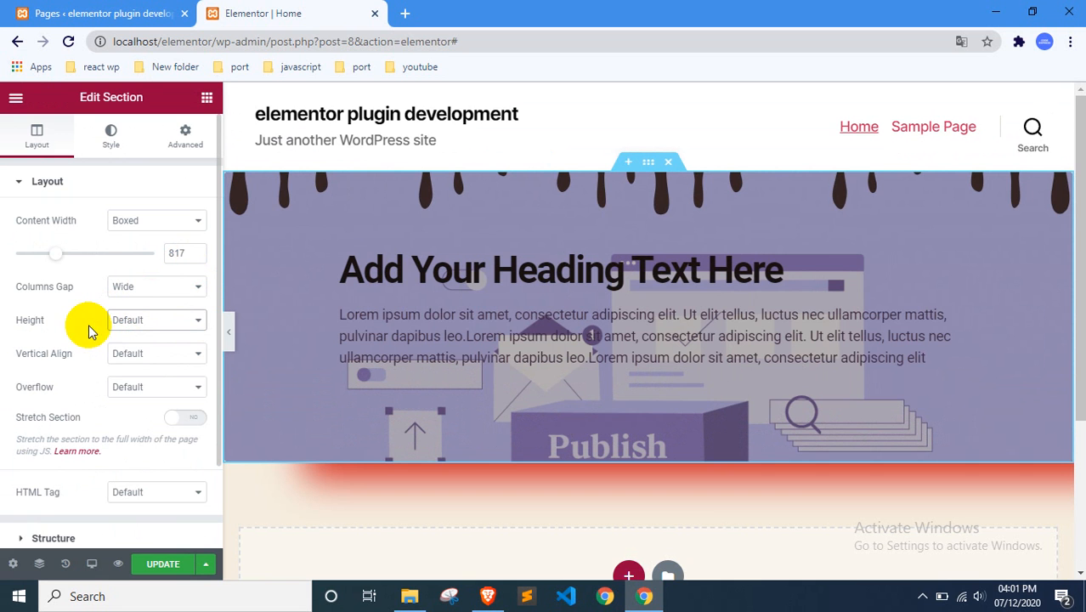
Step: Try the Top, Middle and Bottom vertical alignments on the section, and return the alignment to Default
left_click(128, 354)
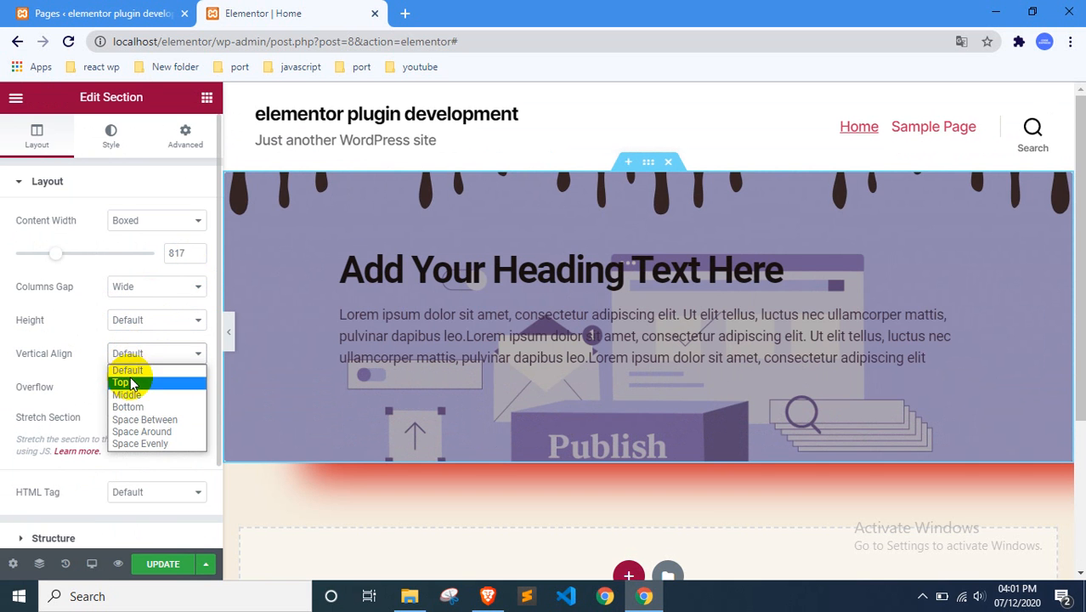
left_click(131, 383)
left_click(145, 352)
left_click(127, 394)
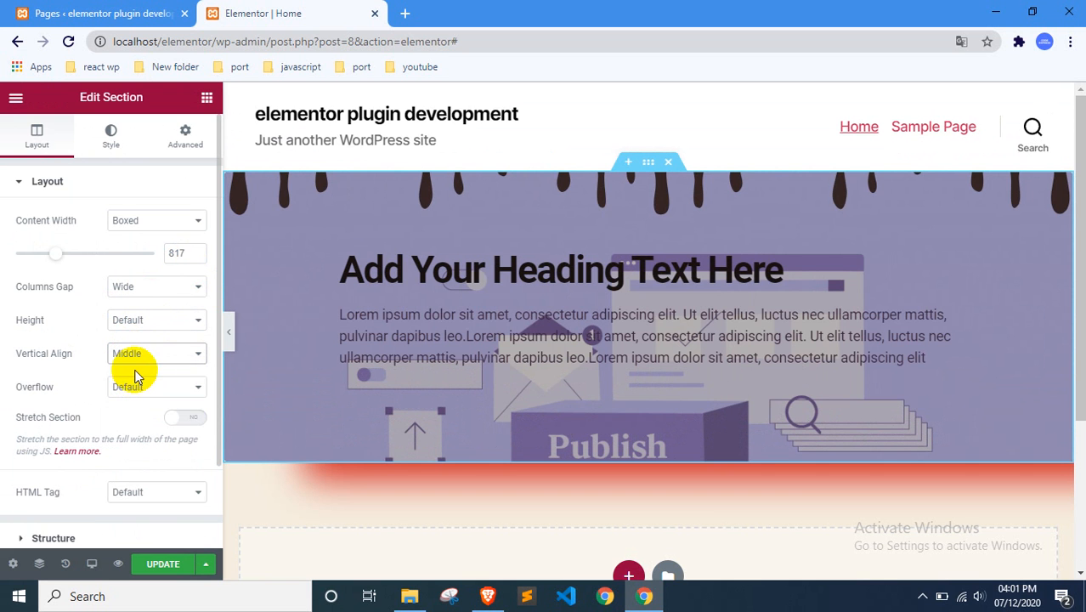
left_click(133, 356)
left_click(139, 405)
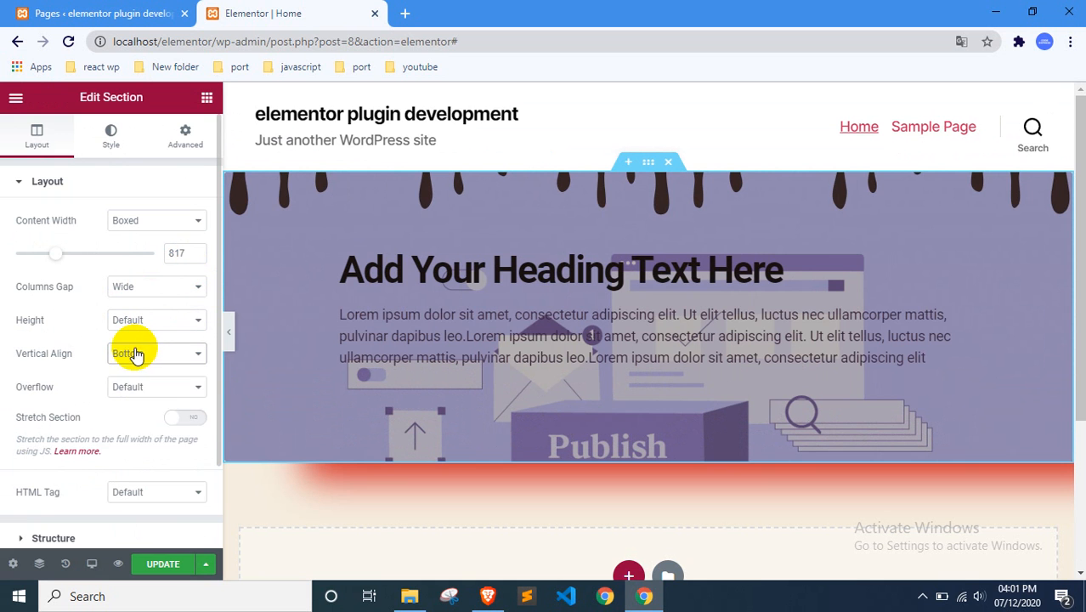
left_click(136, 354)
left_click(123, 368)
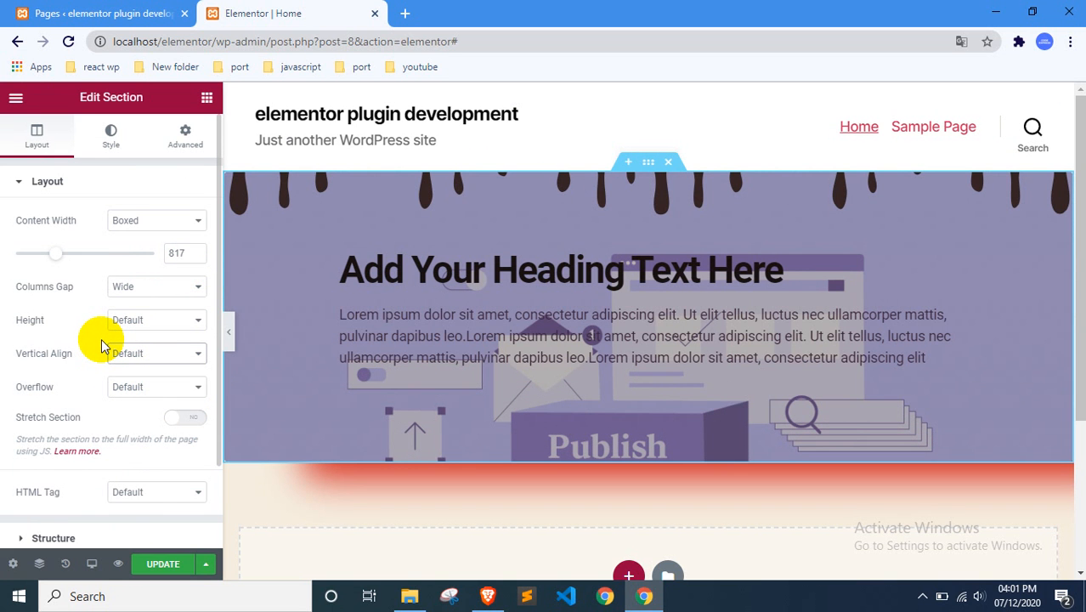
Step: Try the Hidden overflow option on the section and return the overflow to Default
left_click(127, 386)
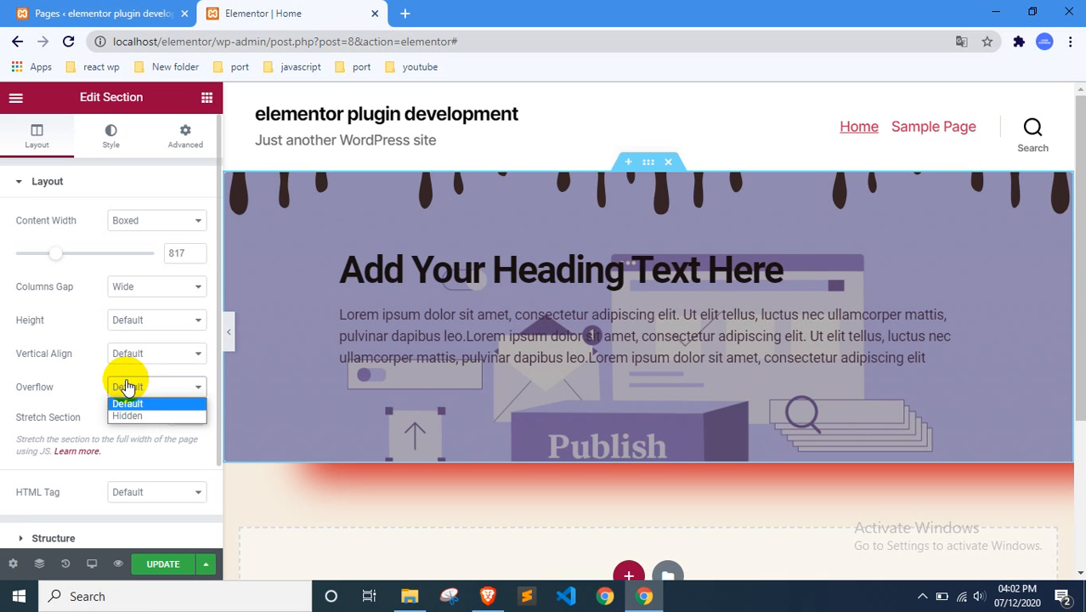
left_click(134, 404)
left_click(141, 386)
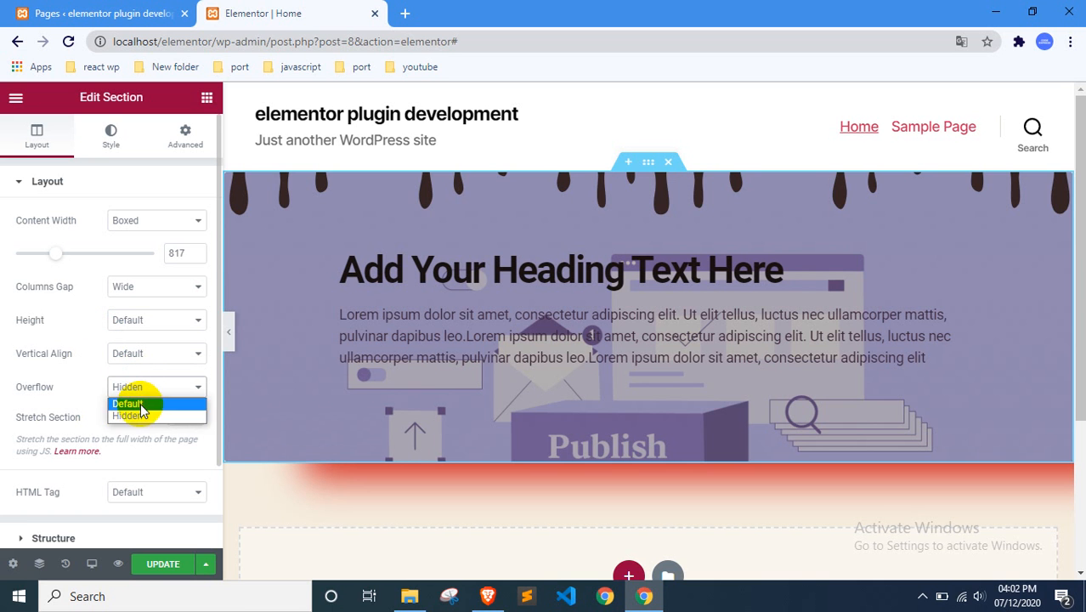
left_click(128, 396)
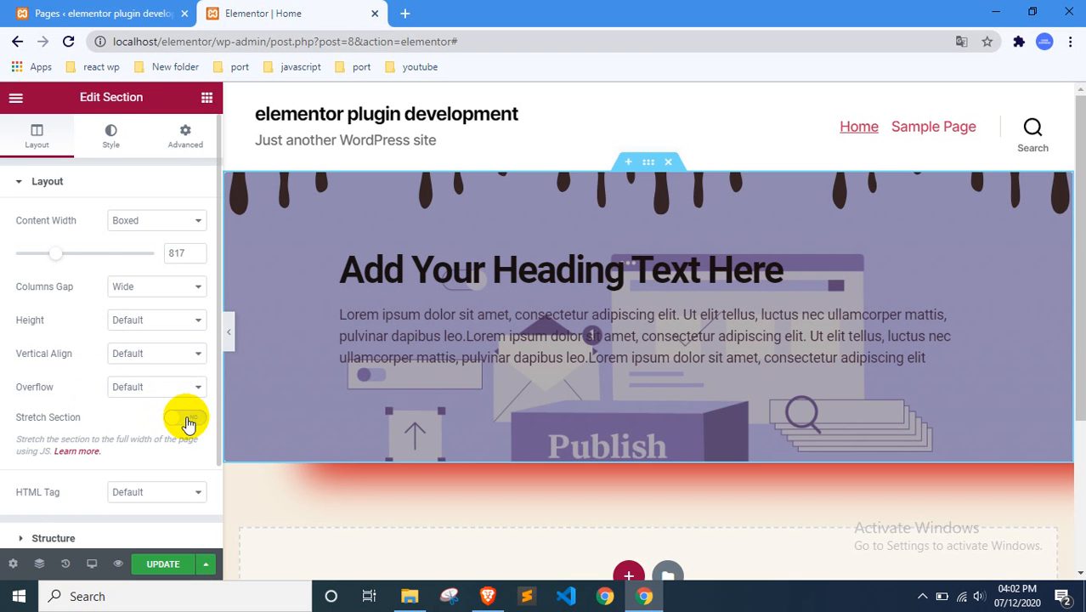
Step: Try the div, header, main and aside HTML tags on the section, and return the tag to Default
scroll(32, 387, "down", 1)
left_click(145, 393)
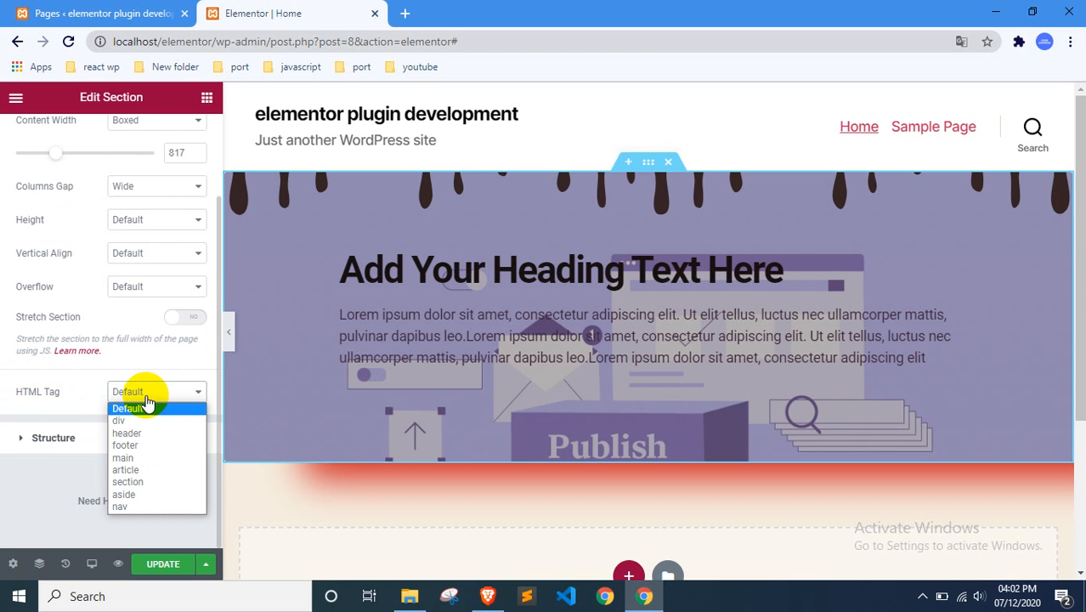
left_click(140, 420)
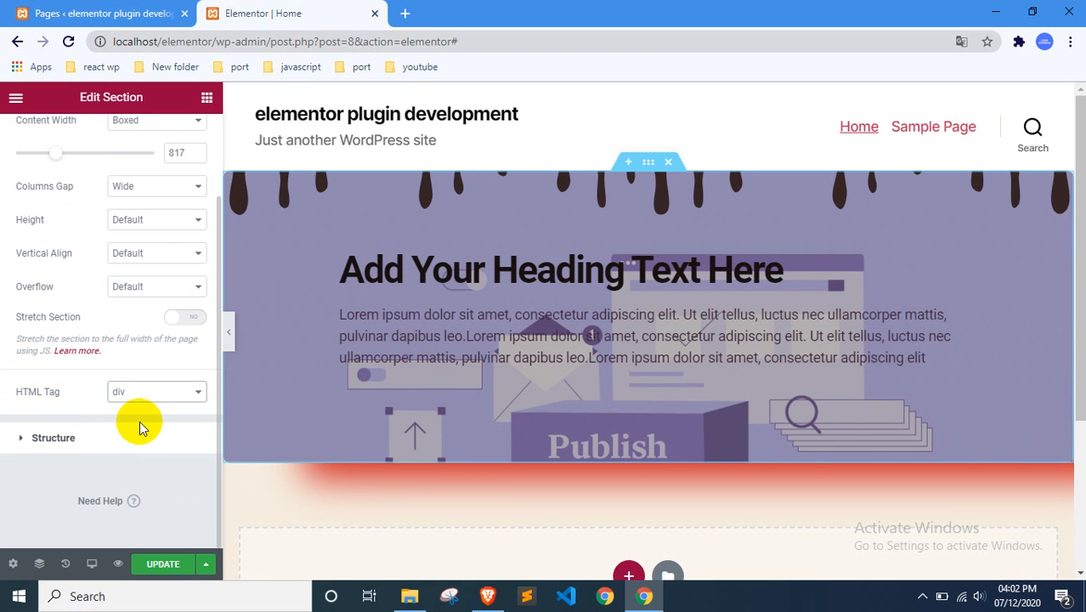
left_click(144, 392)
left_click(145, 431)
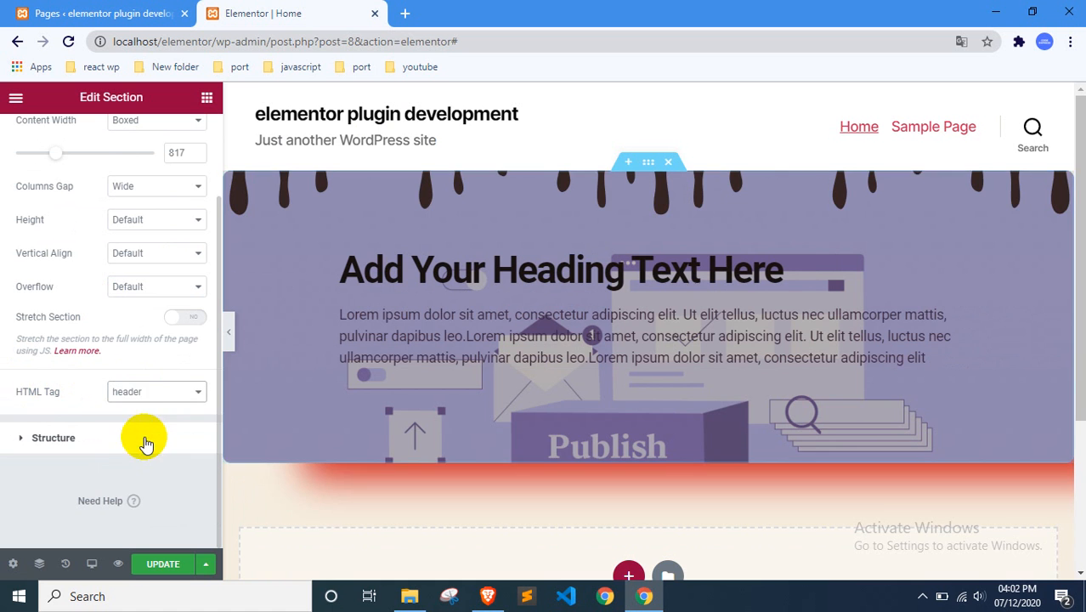
left_click(146, 399)
left_click(139, 449)
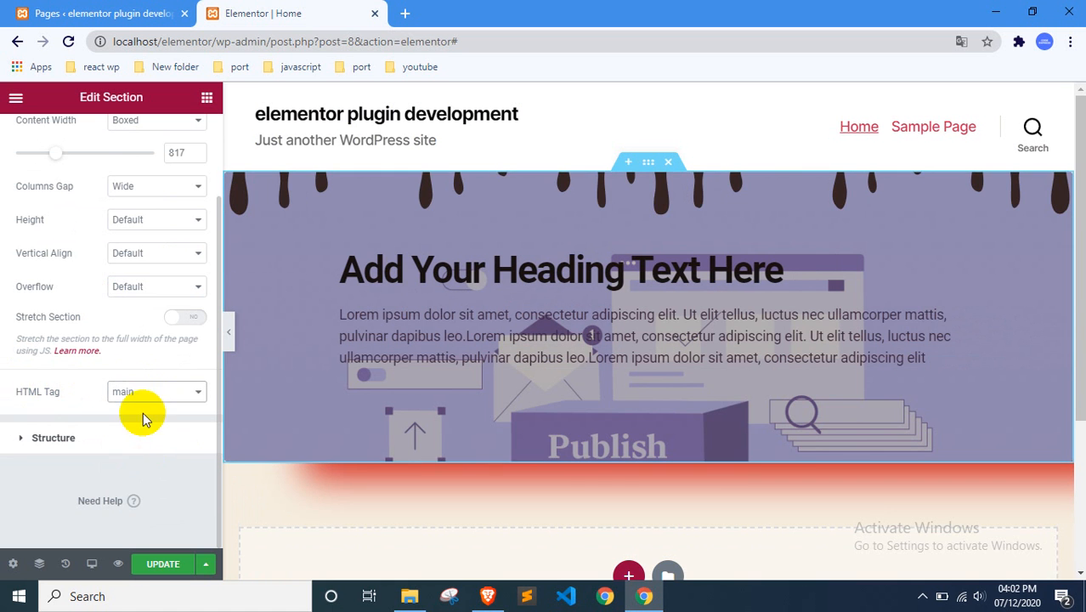
left_click(147, 396)
left_click(134, 495)
left_click(141, 392)
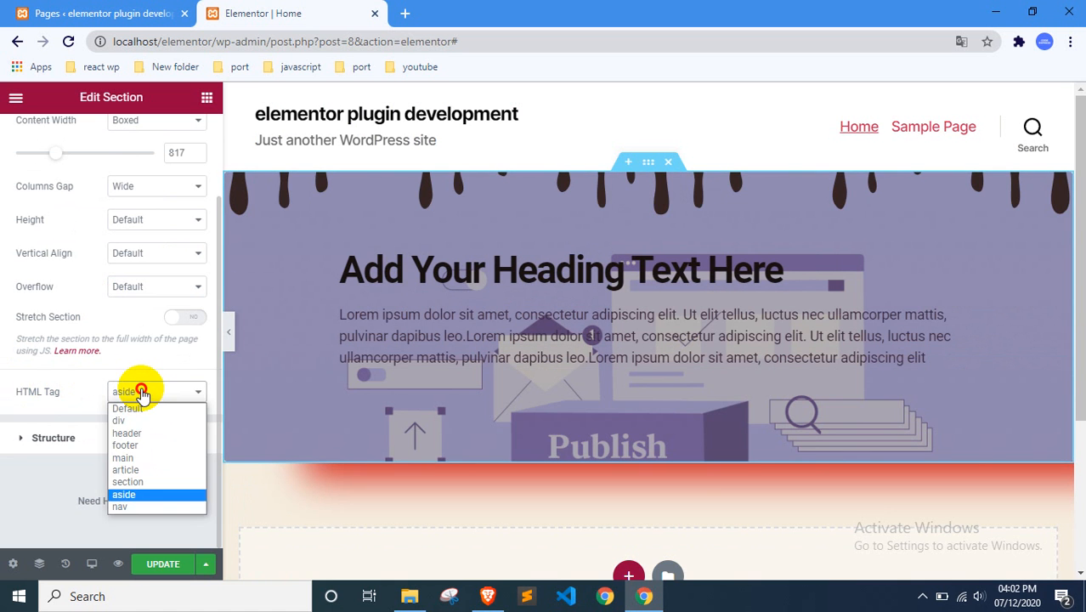
left_click(140, 408)
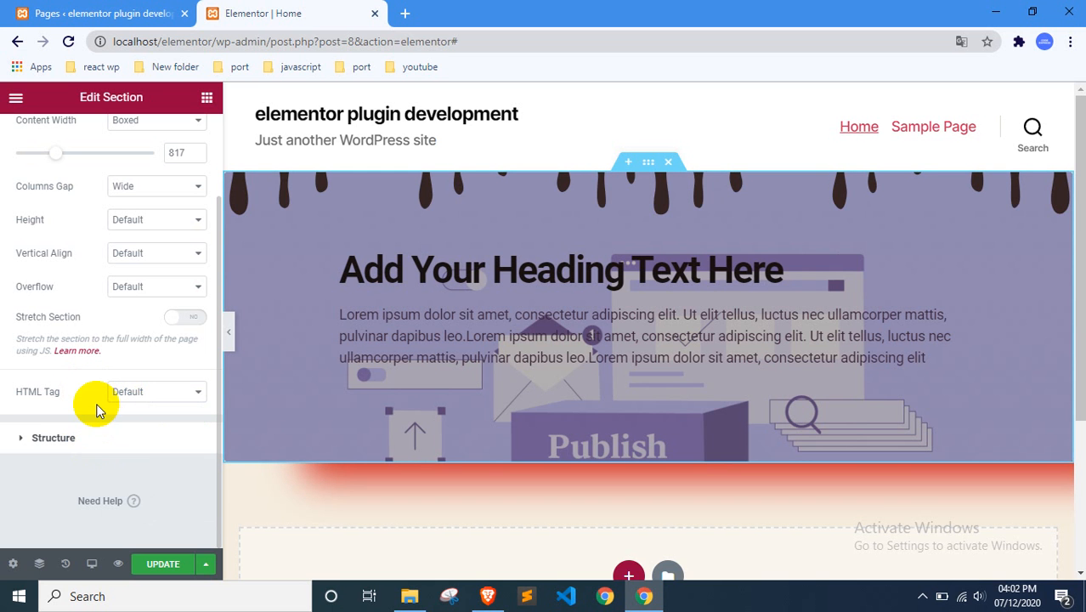
Step: Review the available HTML tag options for the section without choosing a different one
left_click(137, 393)
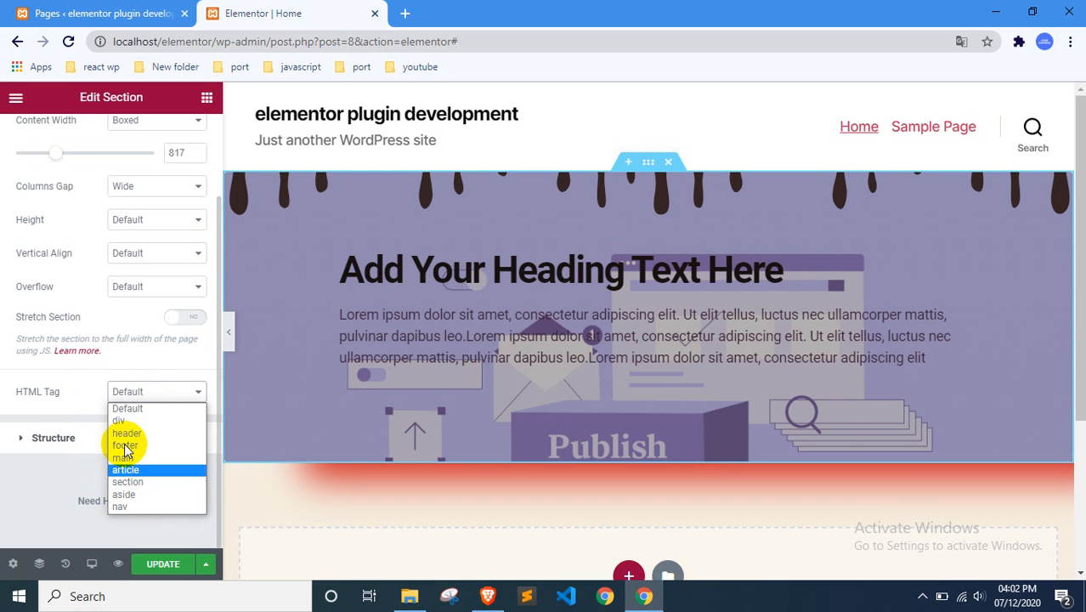
left_click(77, 371)
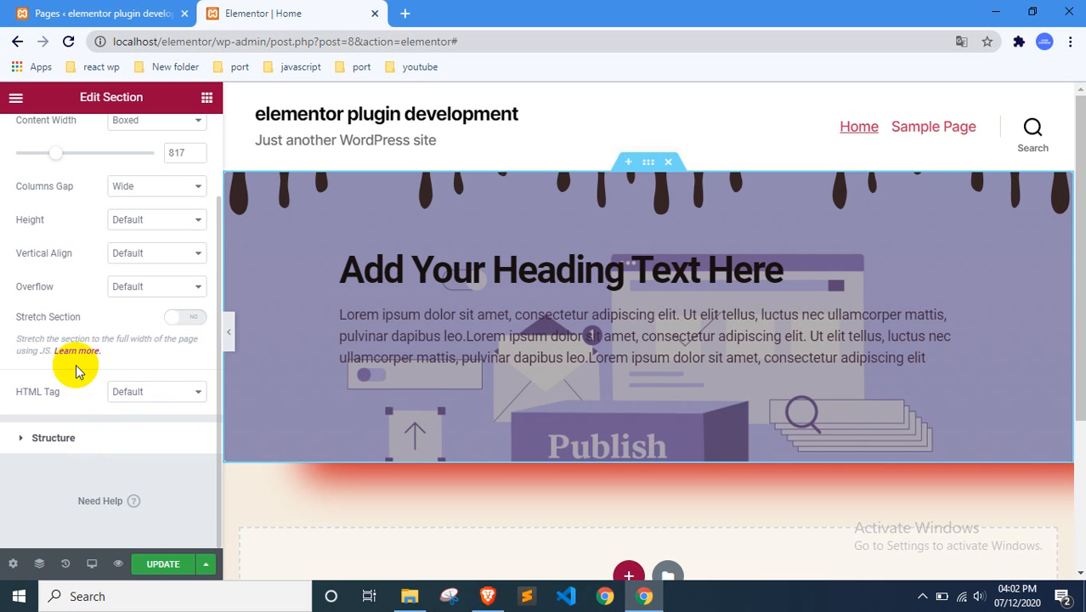
left_click(126, 391)
left_click(68, 393)
left_click(123, 395)
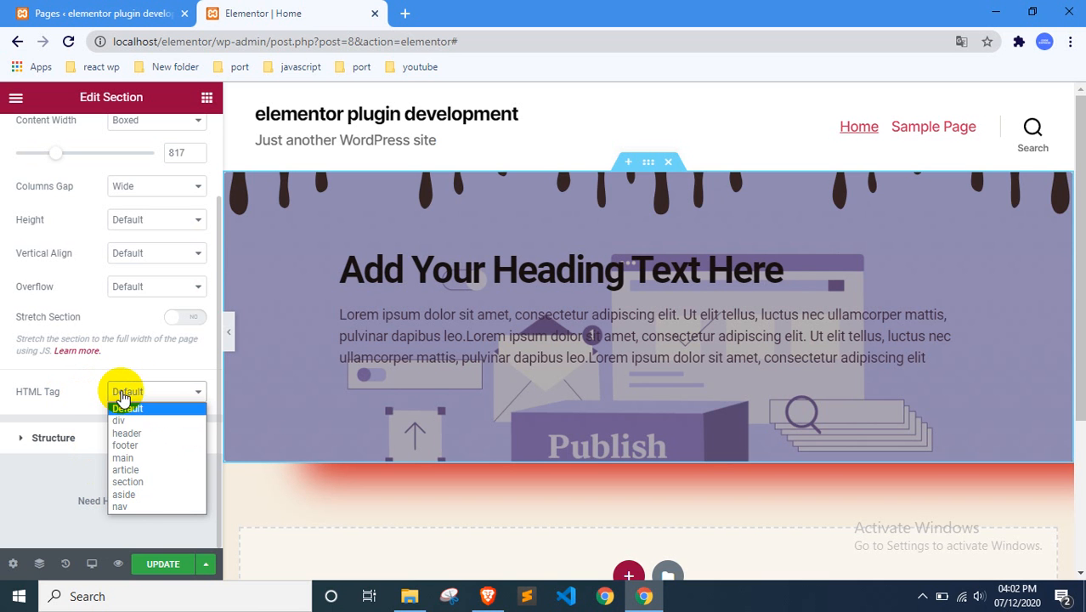
left_click(73, 386)
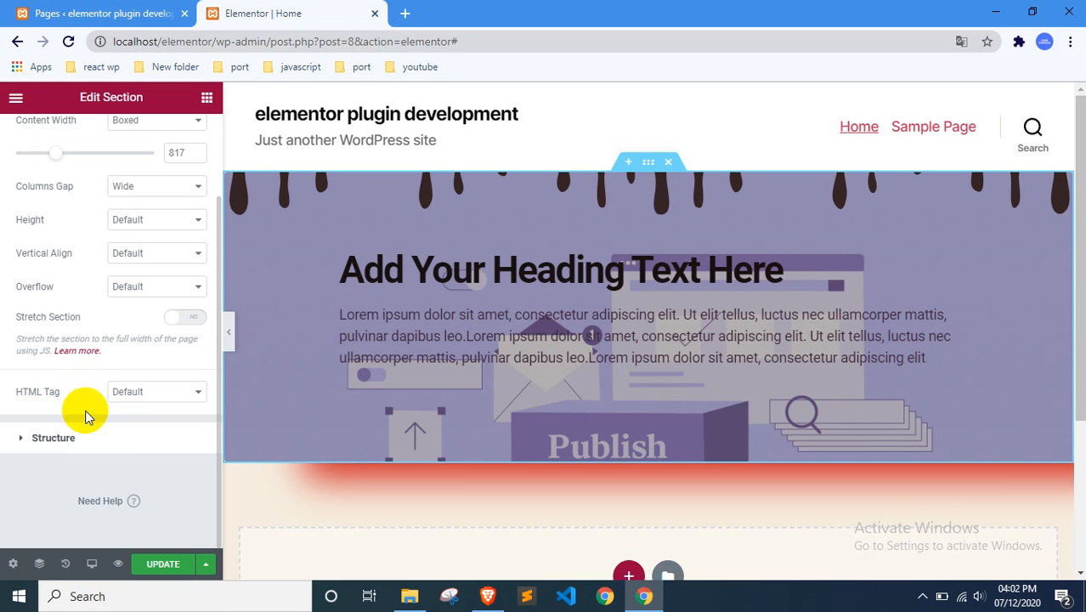
Step: Examine the section's Structure settings and look over its Layout settings again
left_click(86, 435)
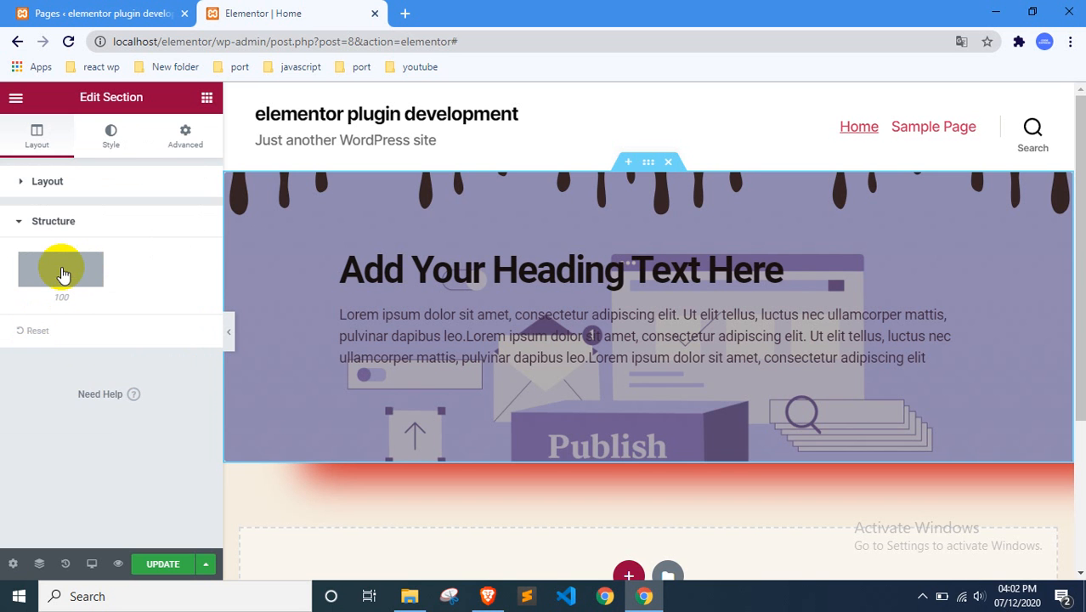
left_click(54, 222)
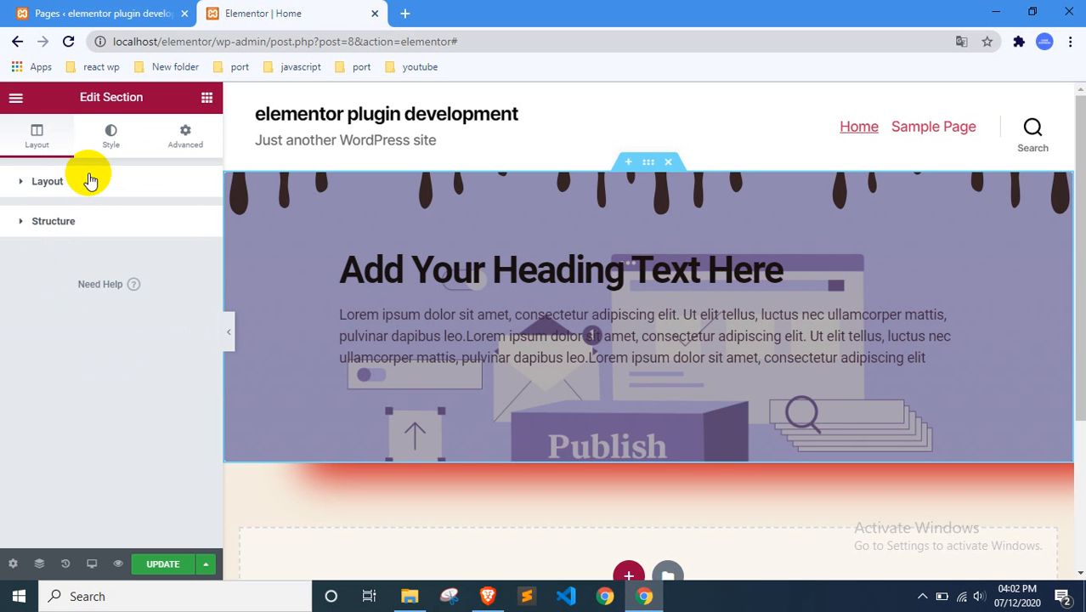
left_click(57, 221)
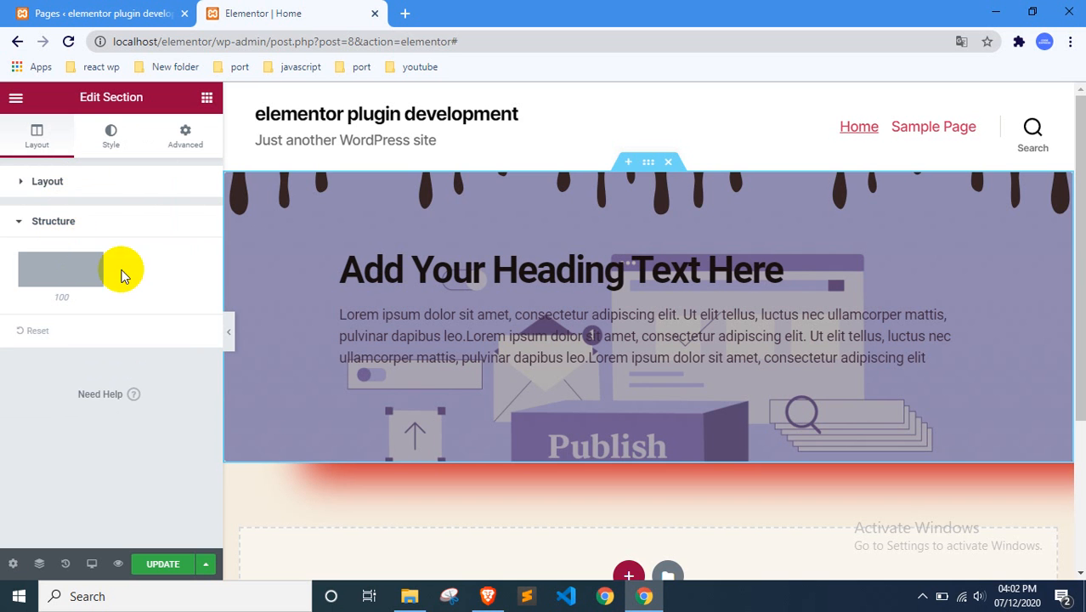
left_click(91, 229)
left_click(74, 178)
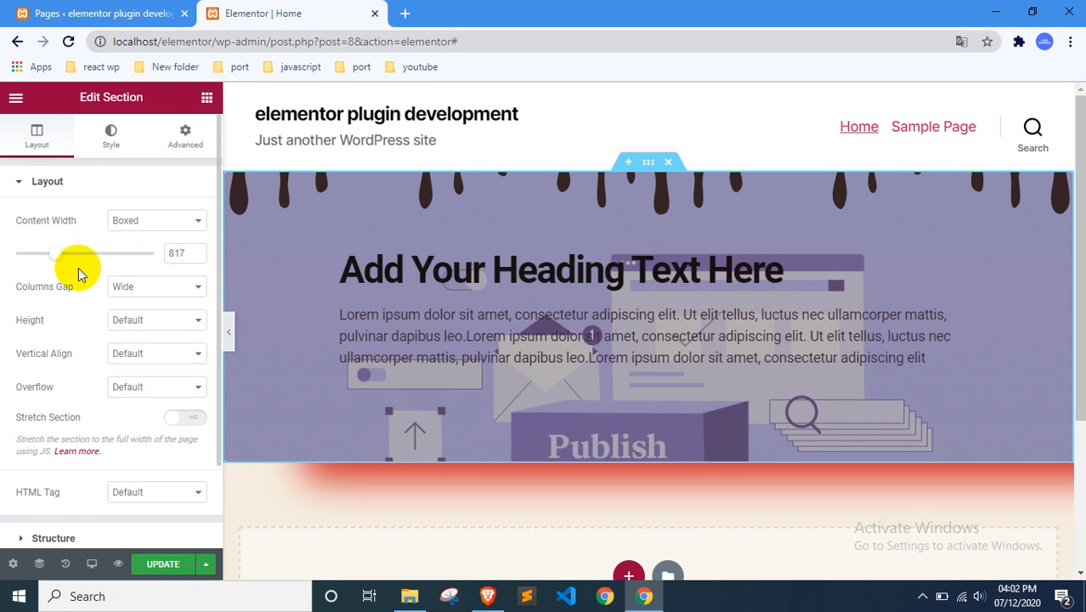
scroll(72, 306, "down", 2)
scroll(73, 315, "up", 2)
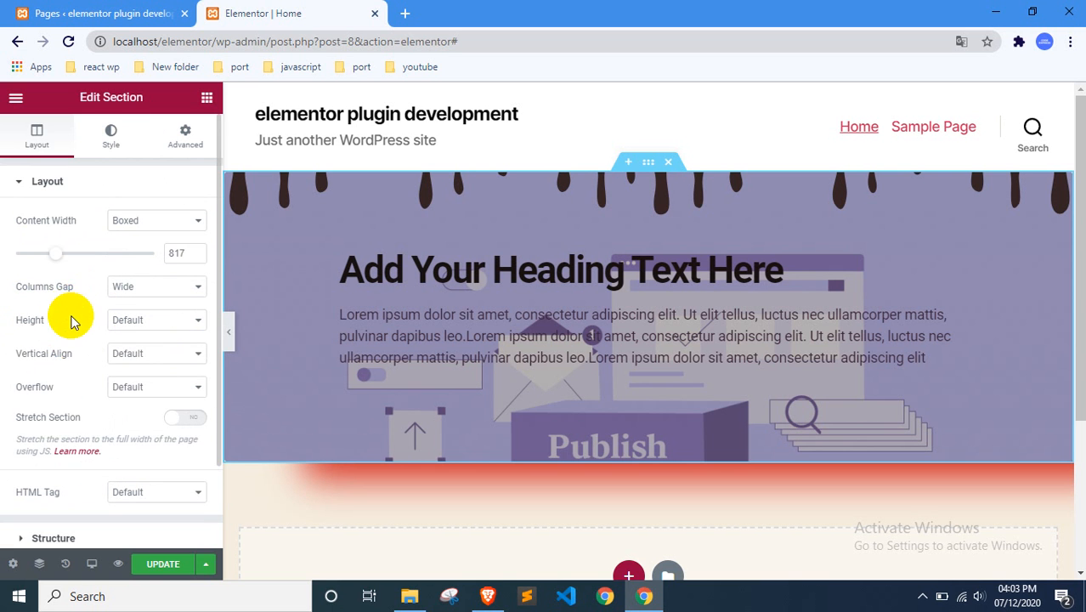
left_click(53, 189)
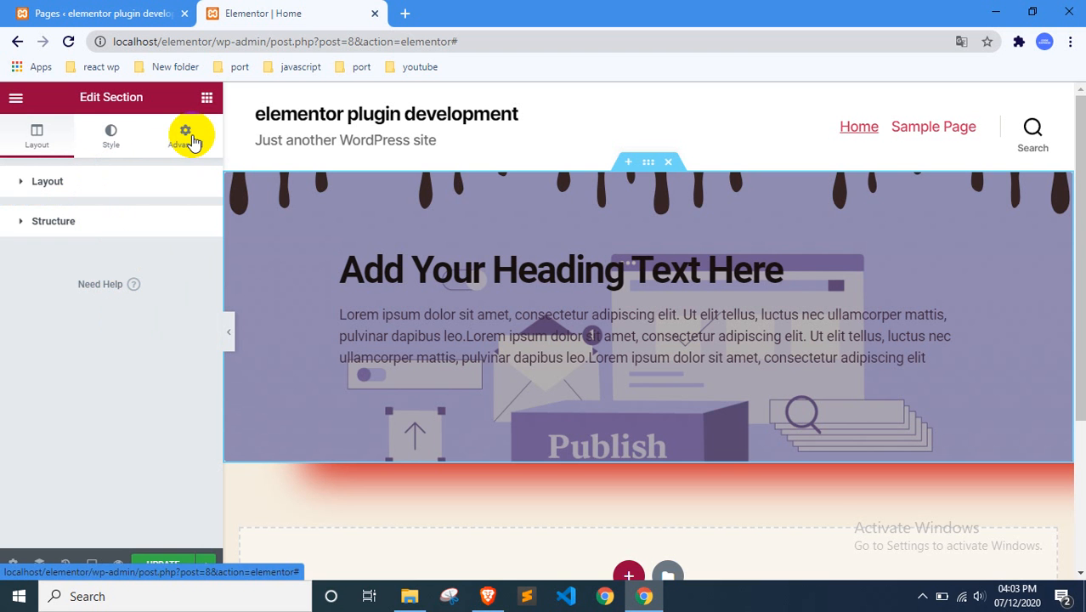
Step: Try the Full Width content width on the section and return it to Boxed
left_click(126, 178)
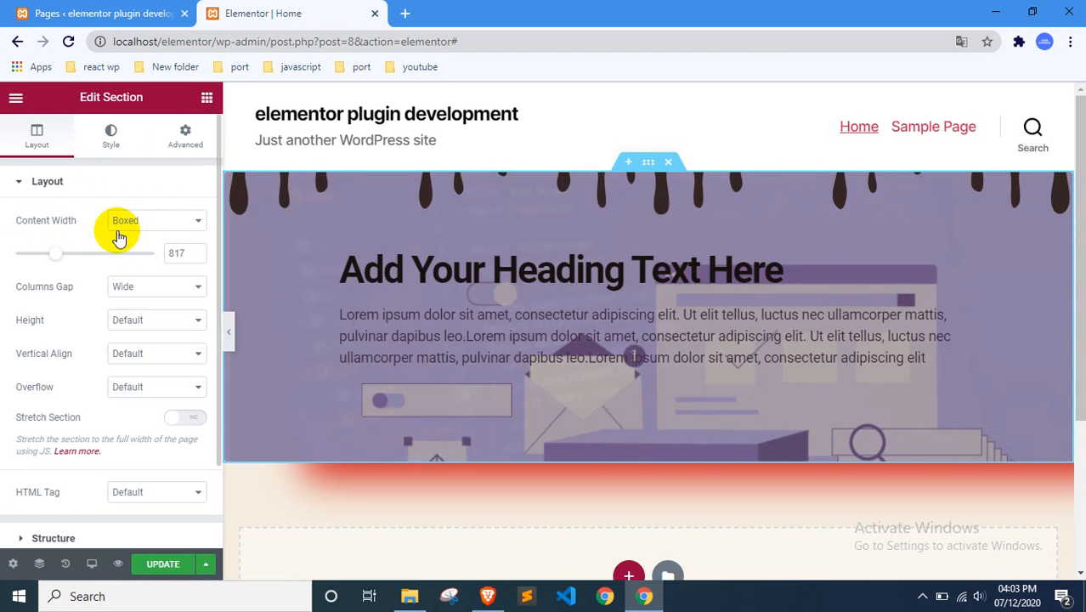
left_click(123, 223)
left_click(123, 246)
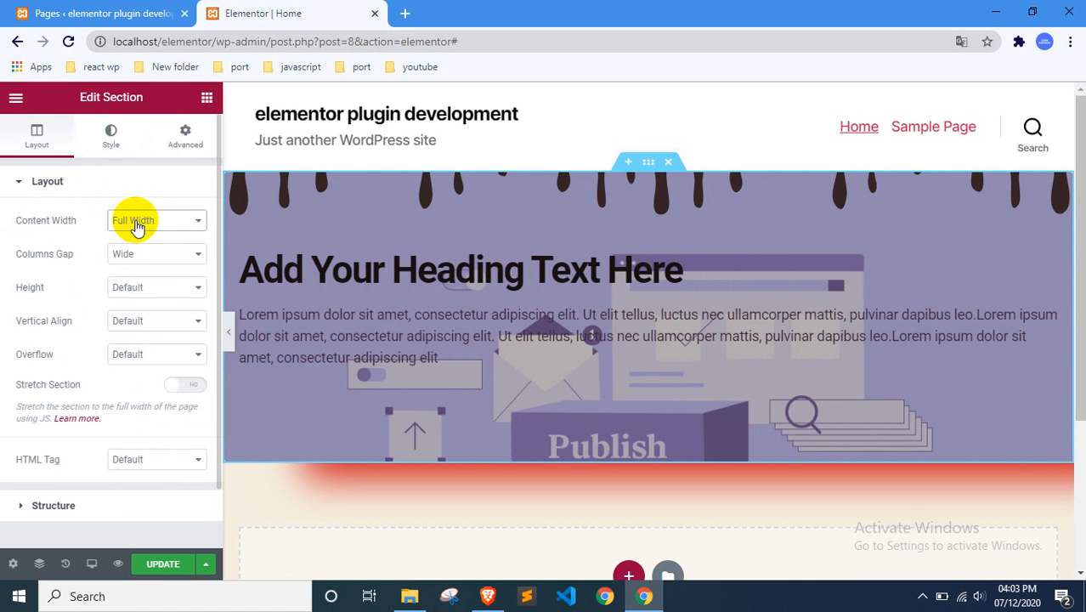
left_click(136, 223)
left_click(133, 237)
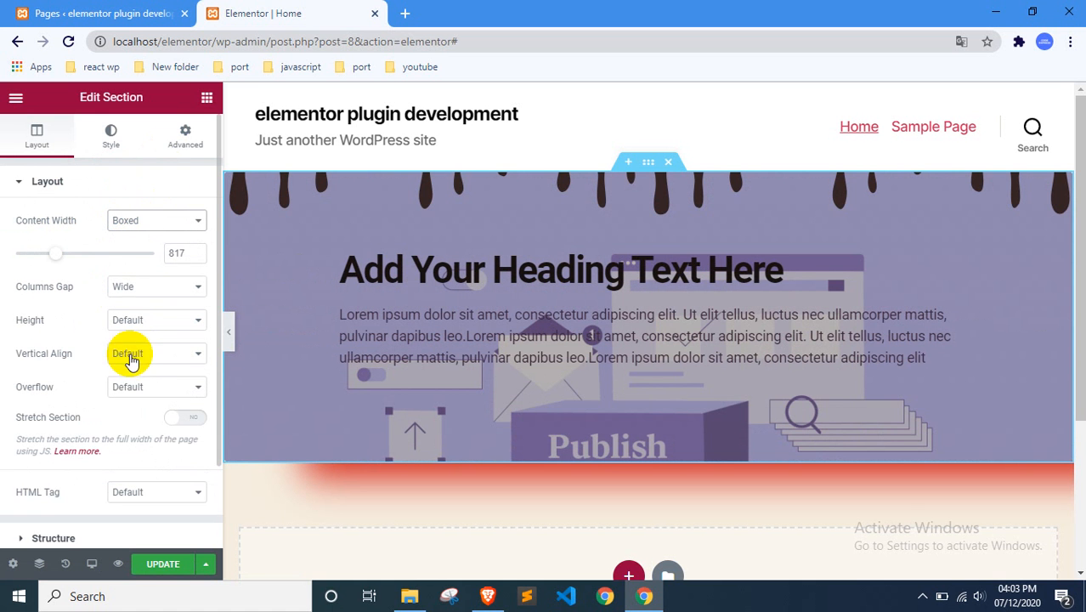
Step: Look over the section's background style settings, from background type and image to position, repeat and size
left_click(114, 138)
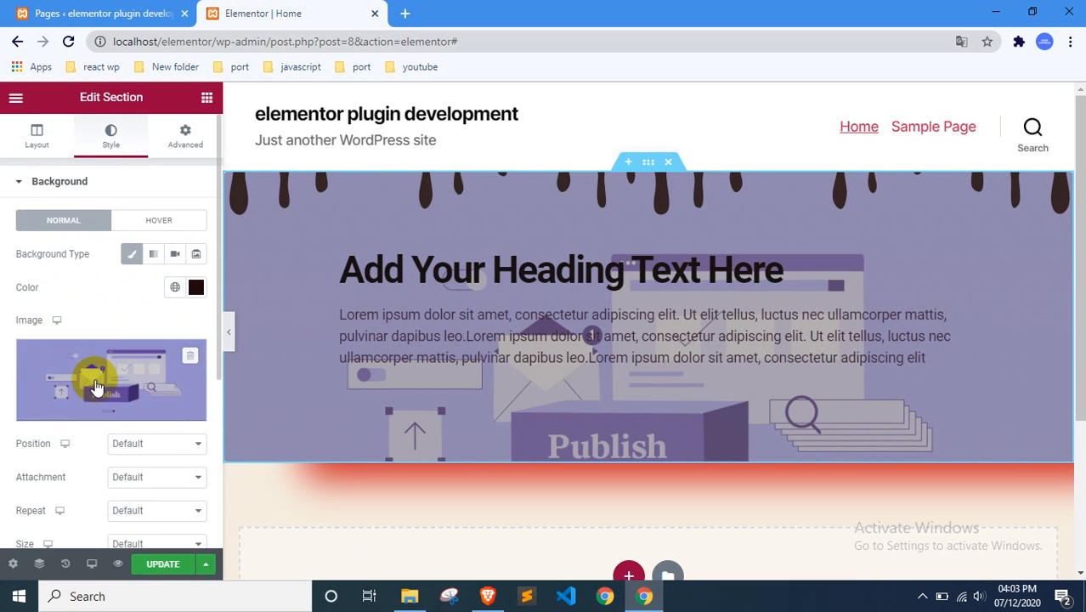
scroll(105, 353, "down", 3)
scroll(41, 391, "up", 2)
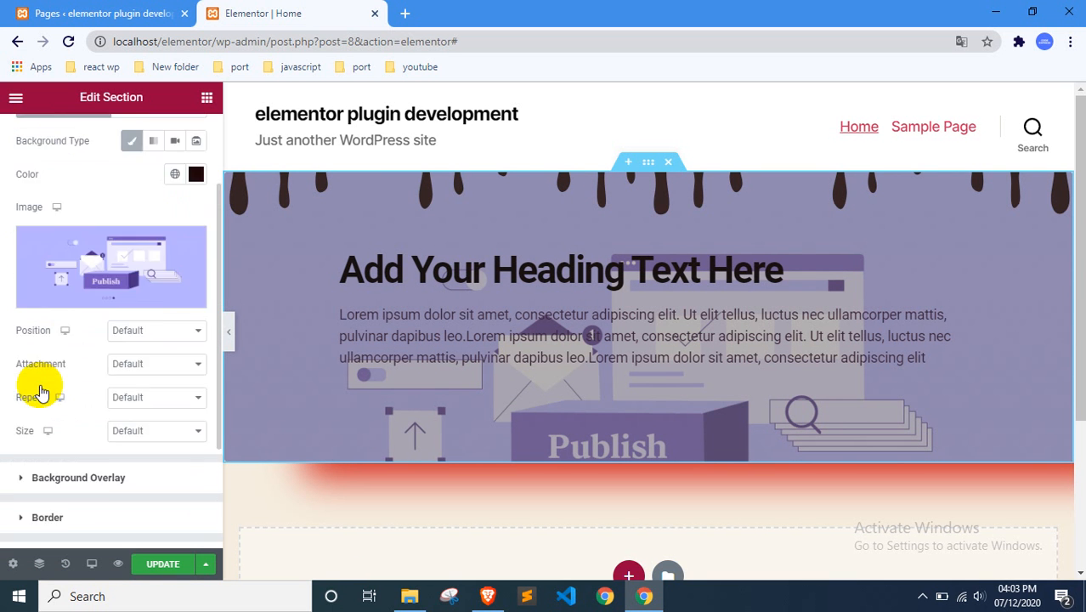
scroll(41, 391, "up", 2)
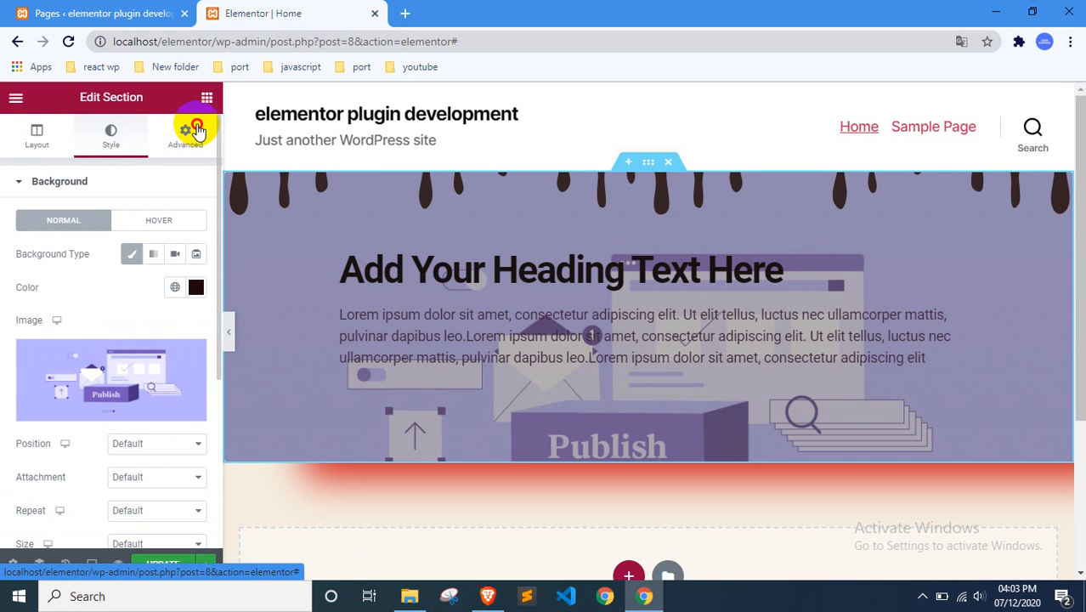
Step: Set the section's linked top and bottom margins to 100 px and check the spacing on the page
left_click(197, 129)
left_click(19, 249)
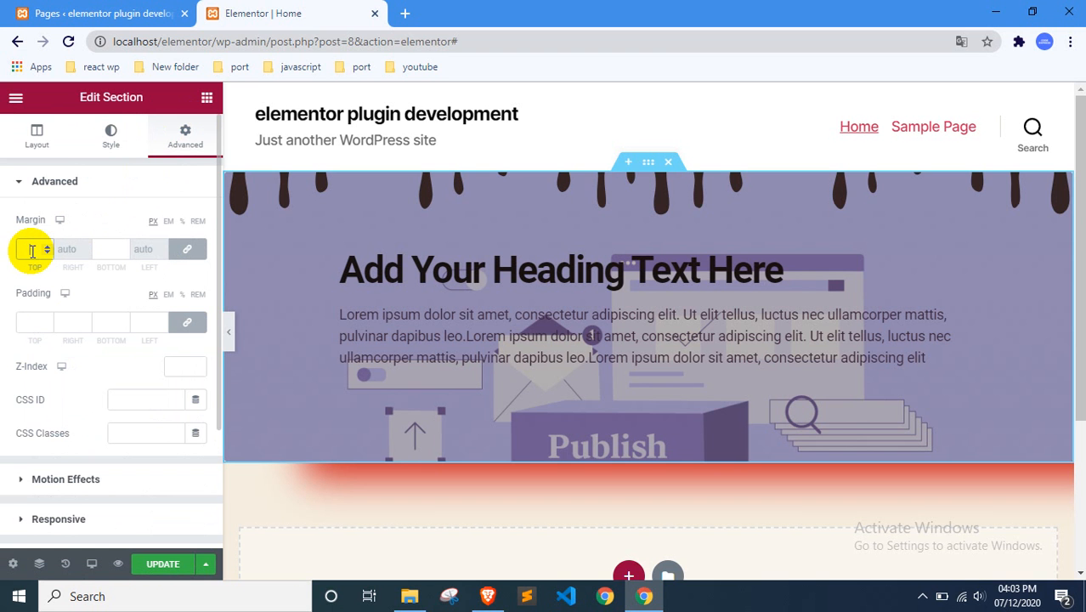
type("100")
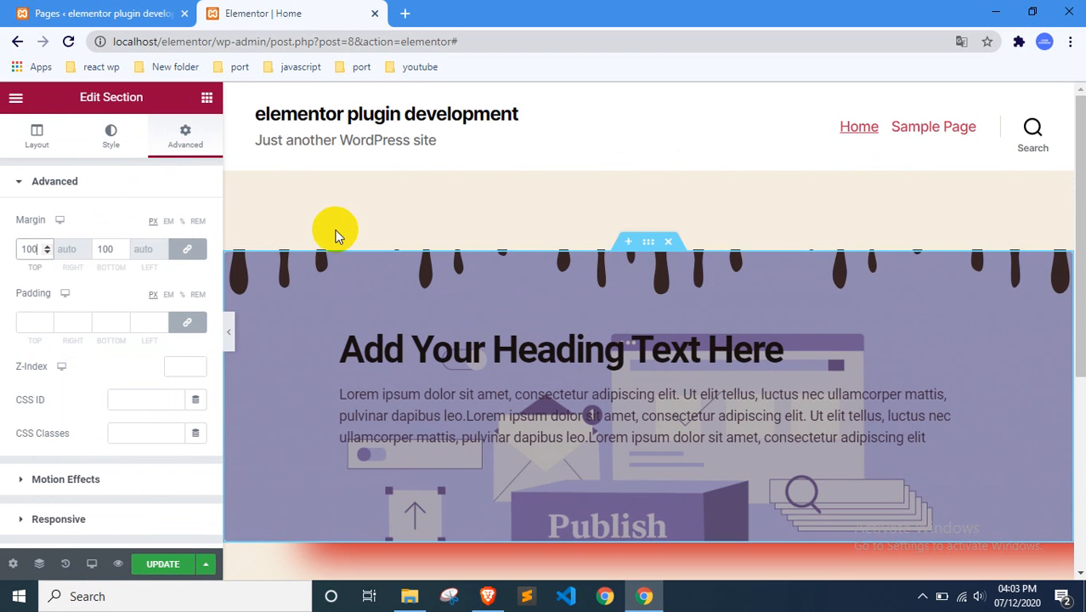
scroll(322, 291, "down", 2)
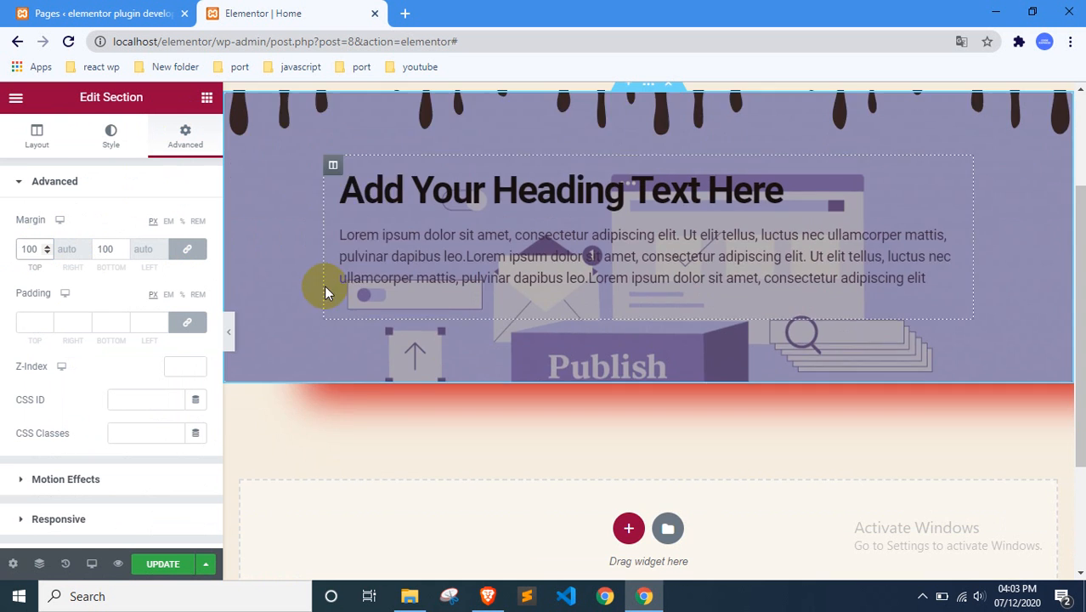
Step: Unlink the section's margin values and set the bottom margin to 50 px, checking the gap below the section
left_click(191, 250)
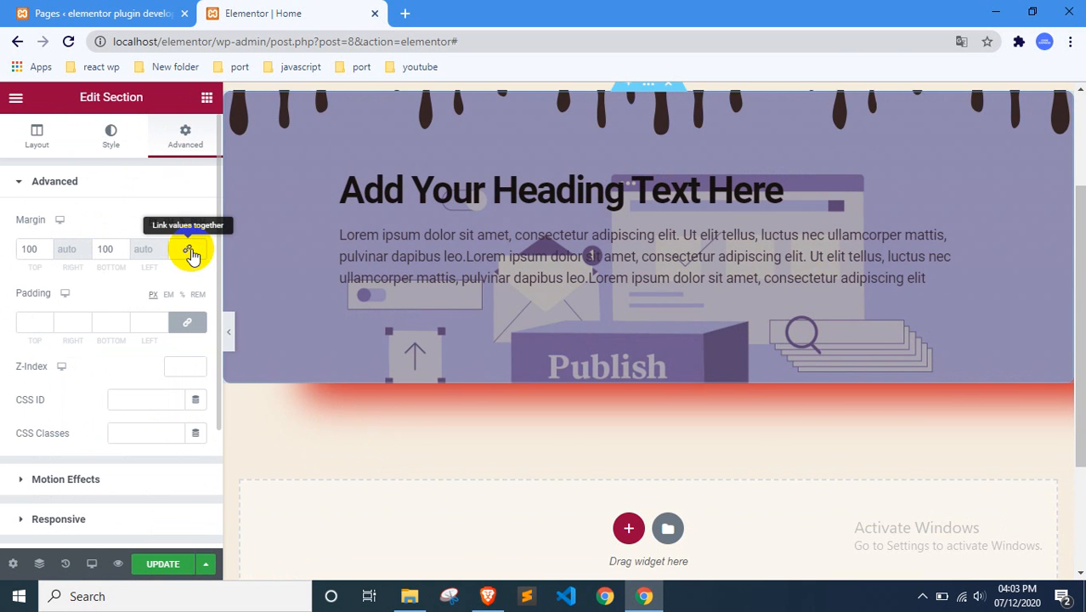
scroll(302, 372, "up", 2)
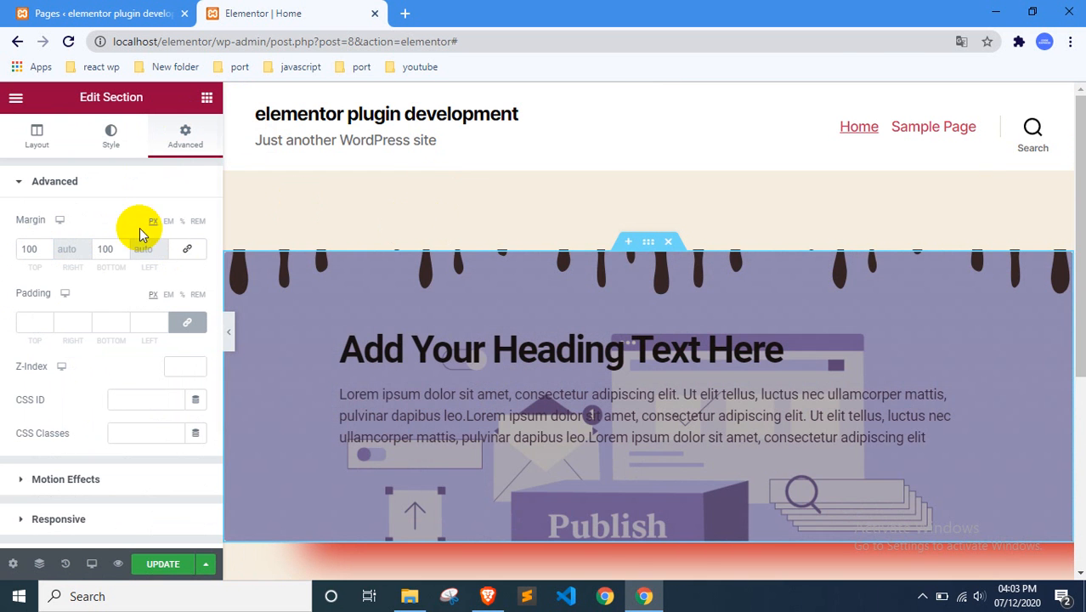
double_click(109, 249)
type("50")
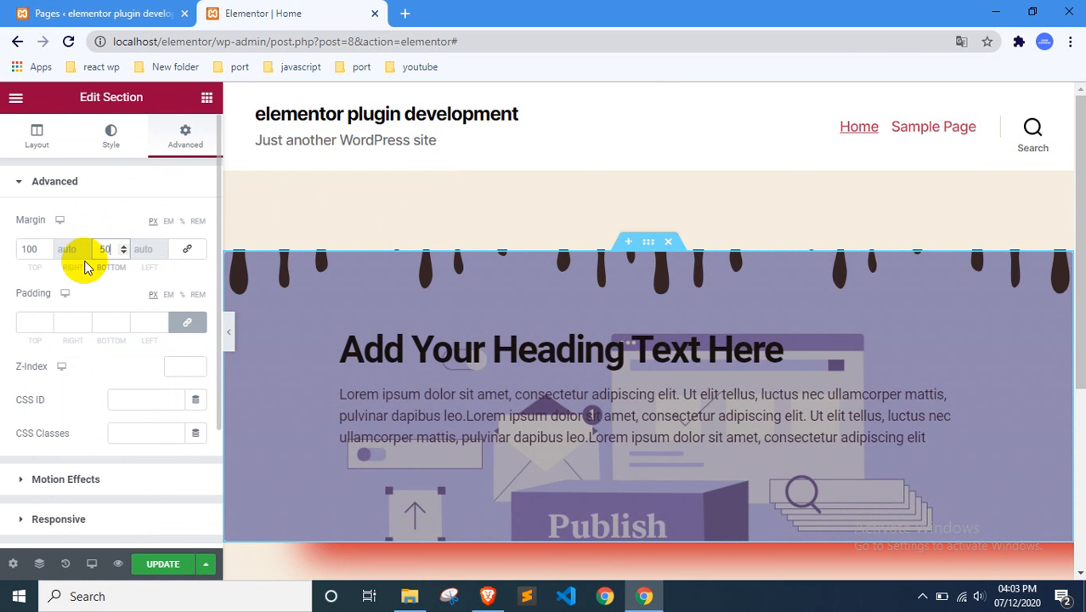
scroll(213, 291, "down", 1)
scroll(410, 393, "down", 2)
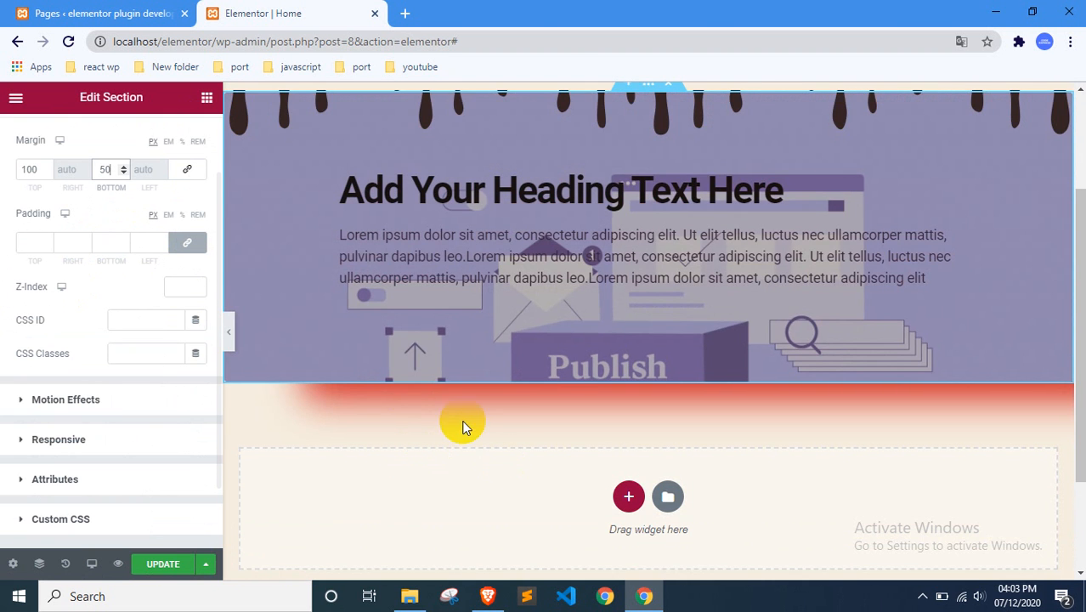
scroll(468, 422, "up", 2)
Step: Set the section's top margin to 20 px and link the margin values so the bottom margin matches
double_click(25, 169)
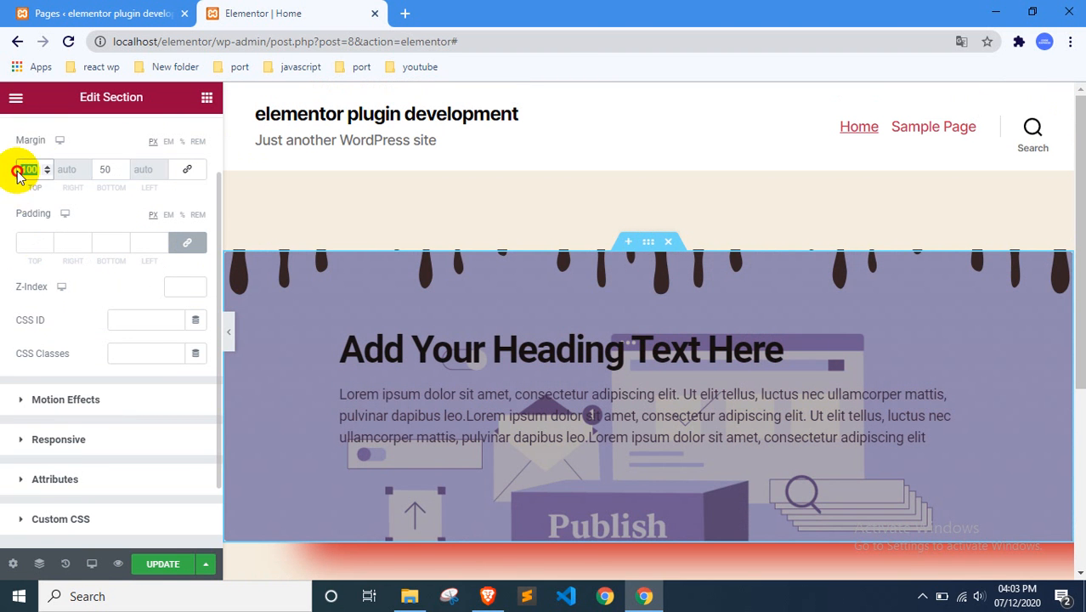
scroll(174, 286, "up", 1)
type("20")
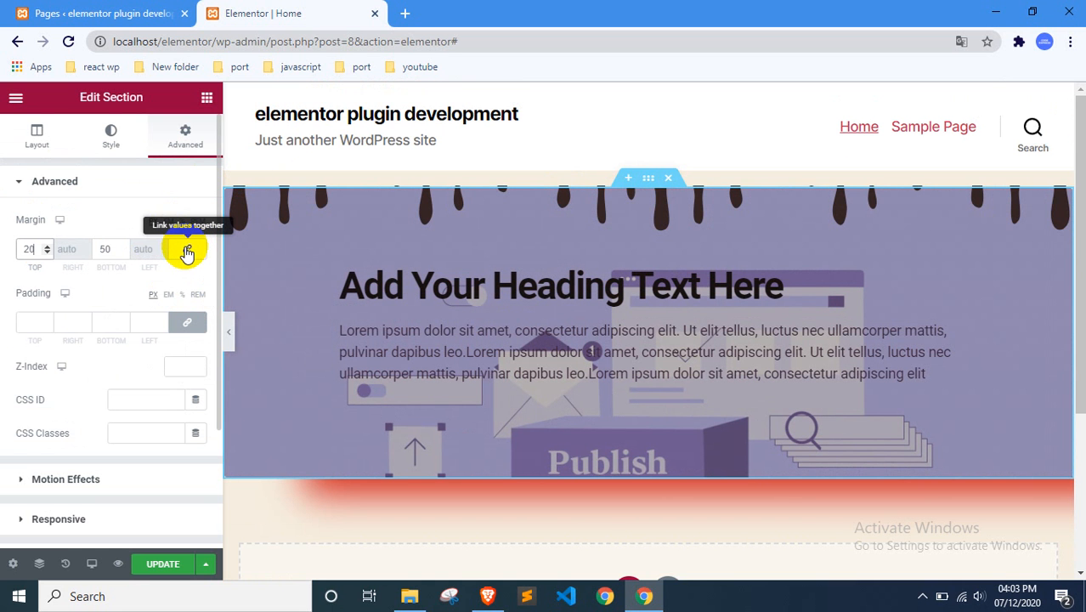
left_click(187, 249)
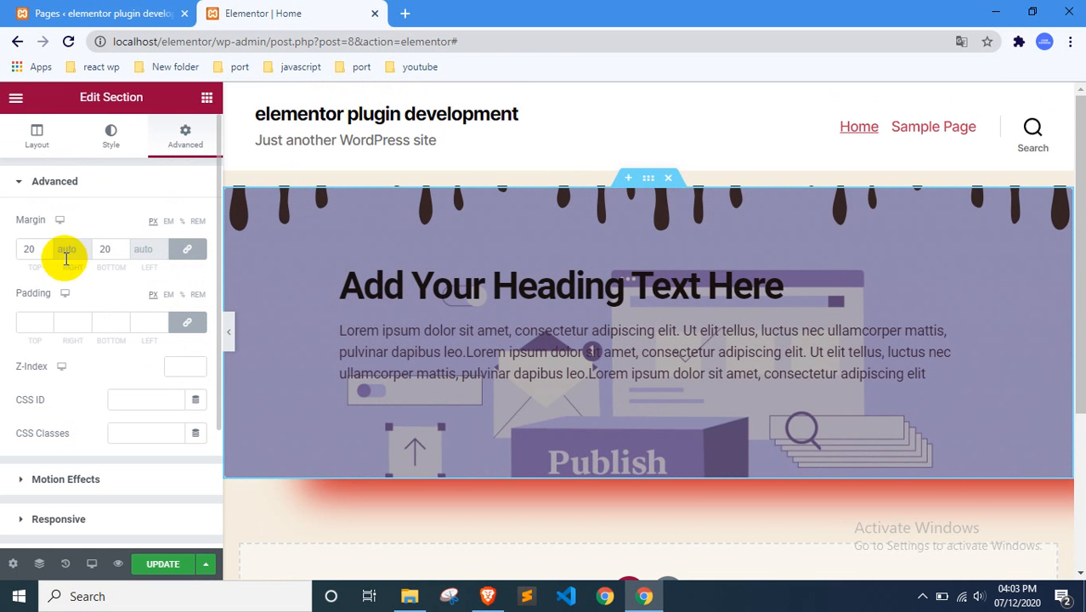
Step: Unlink the section's margin values, set the top margin to 30 px and the bottom margin to 10 px, and check the spacing
left_click(32, 248)
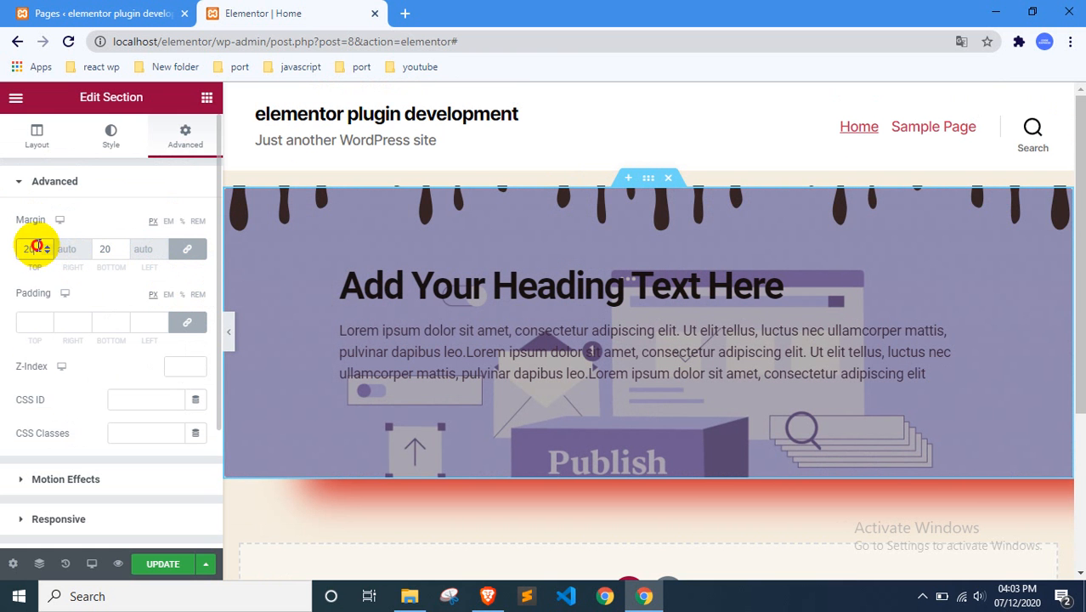
left_click(187, 251)
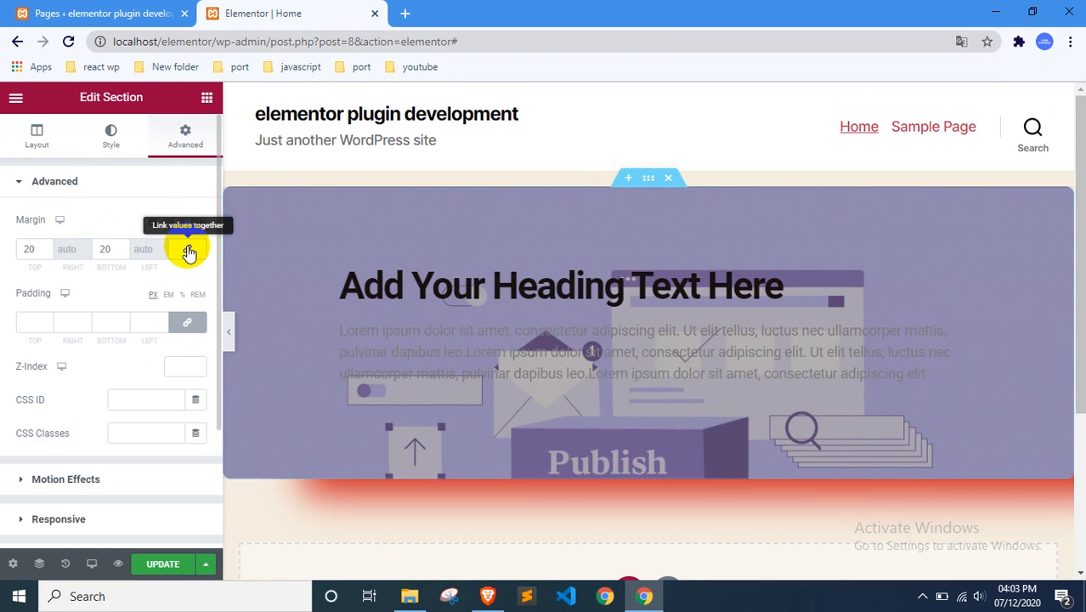
left_click_drag(38, 251, 15, 258)
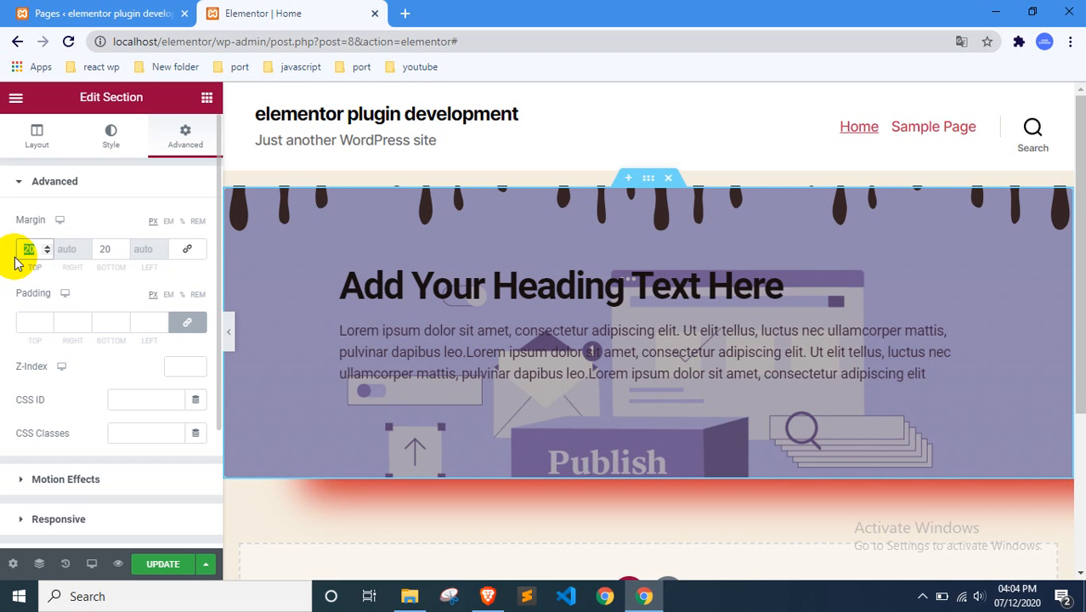
type("30")
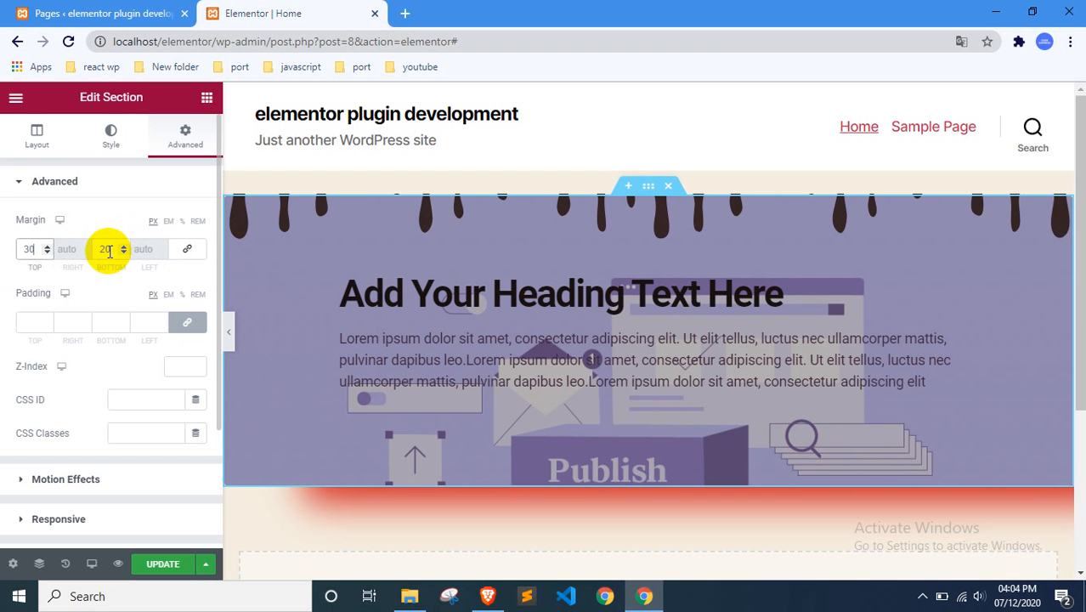
left_click_drag(106, 248, 84, 267)
type("10")
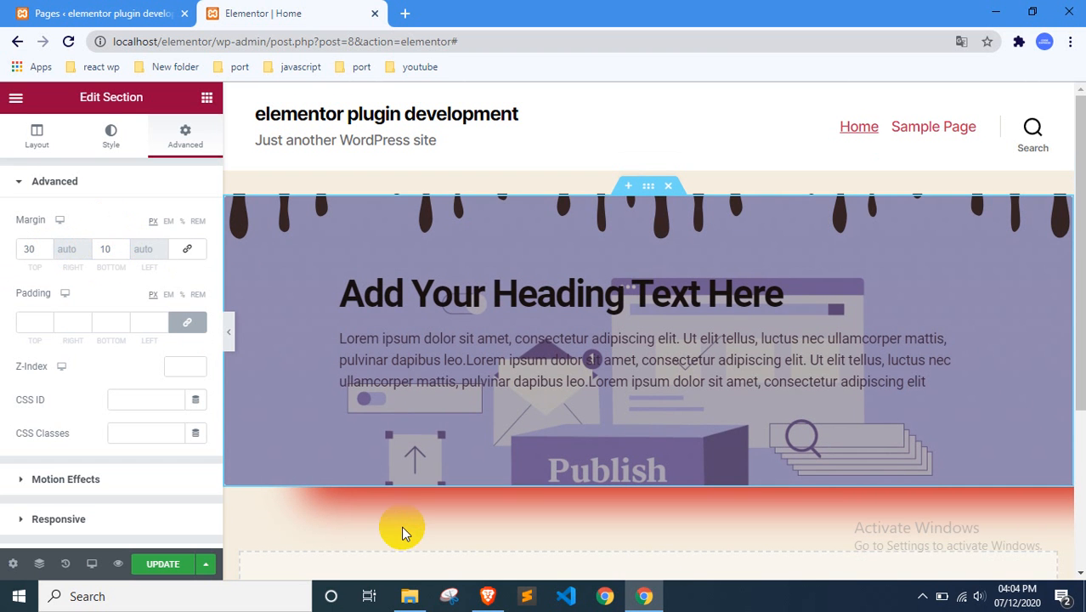
scroll(402, 530, "down", 2)
scroll(403, 530, "up", 2)
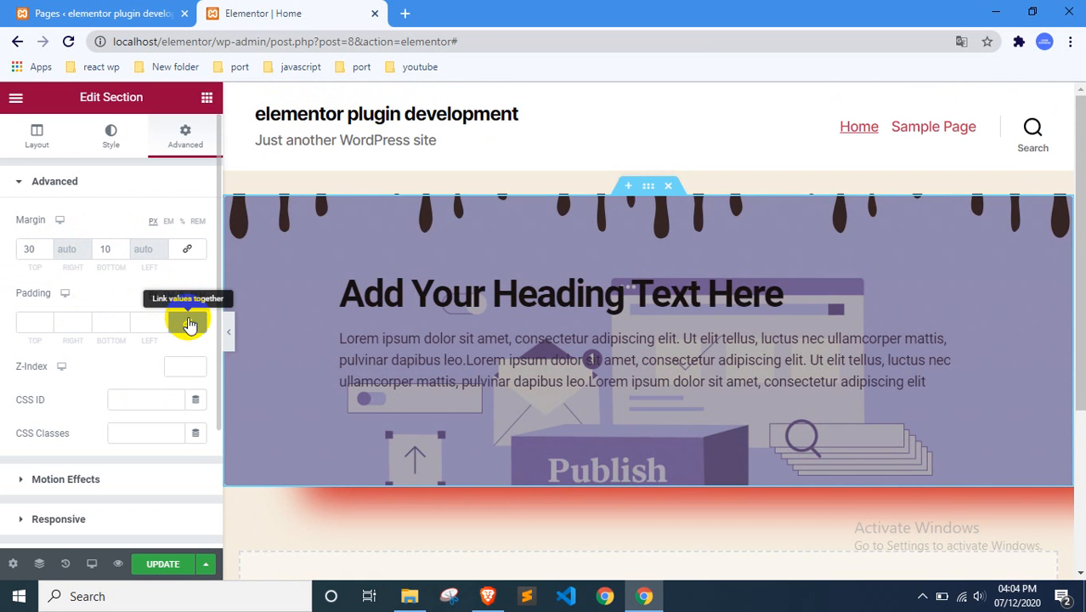
Step: Unlink the section's padding values, set the top padding to 50 px, and relink them so all four sides match
left_click(188, 323)
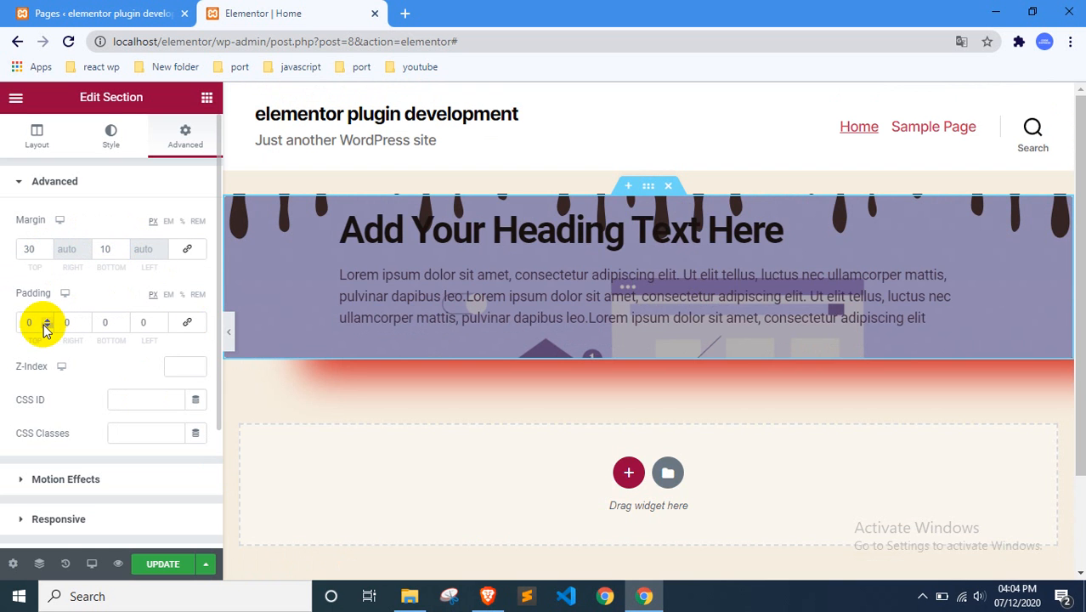
left_click_drag(34, 322, 6, 332)
type("50")
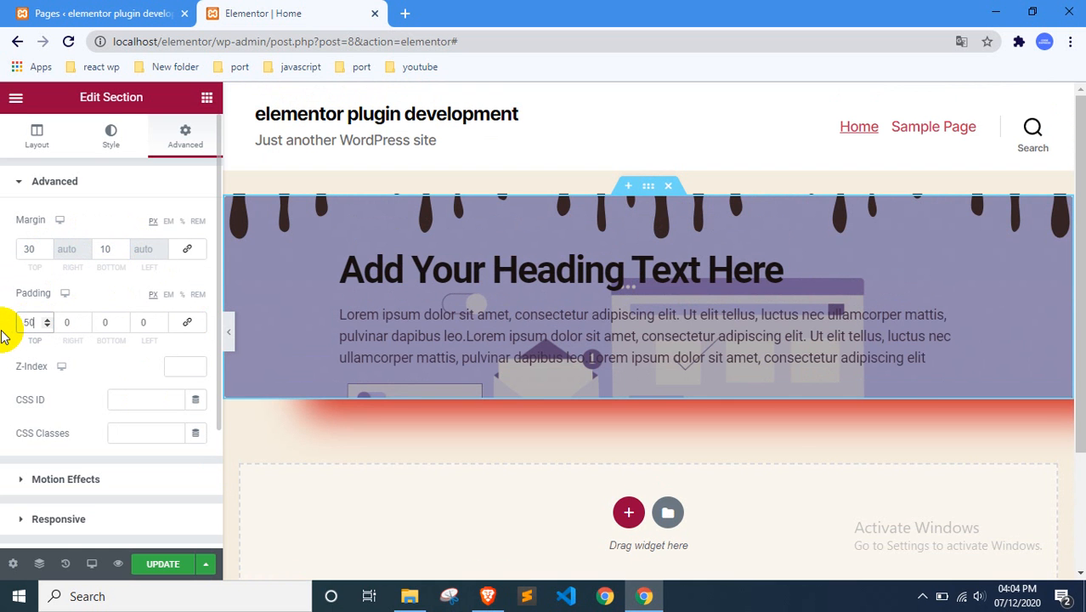
left_click(183, 324)
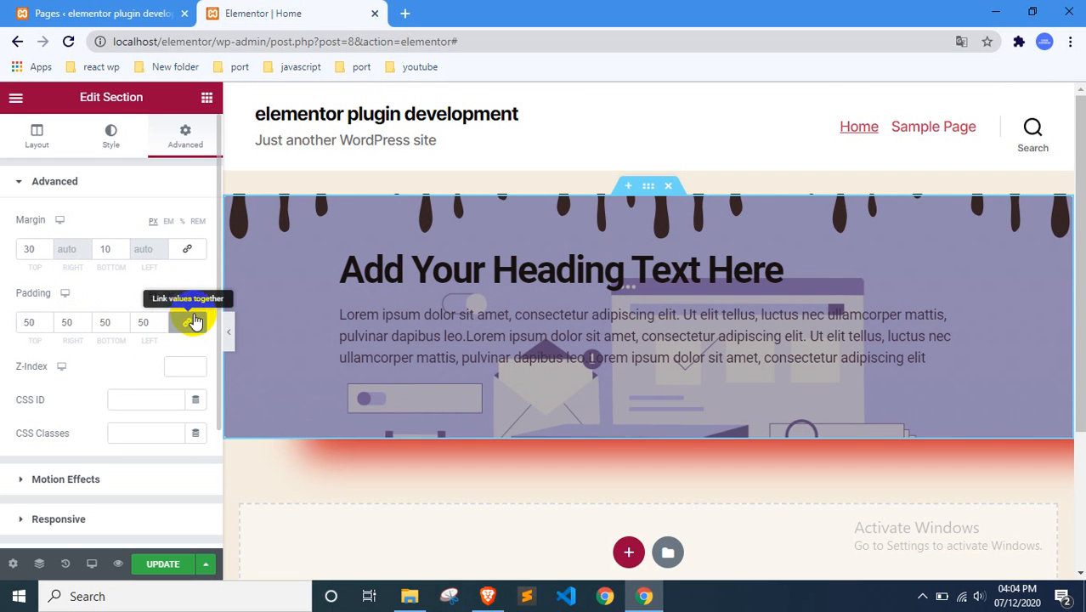
Step: Set the section's linked padding to 100 px on all four sides
left_click(38, 319)
left_click_drag(38, 320, 16, 325)
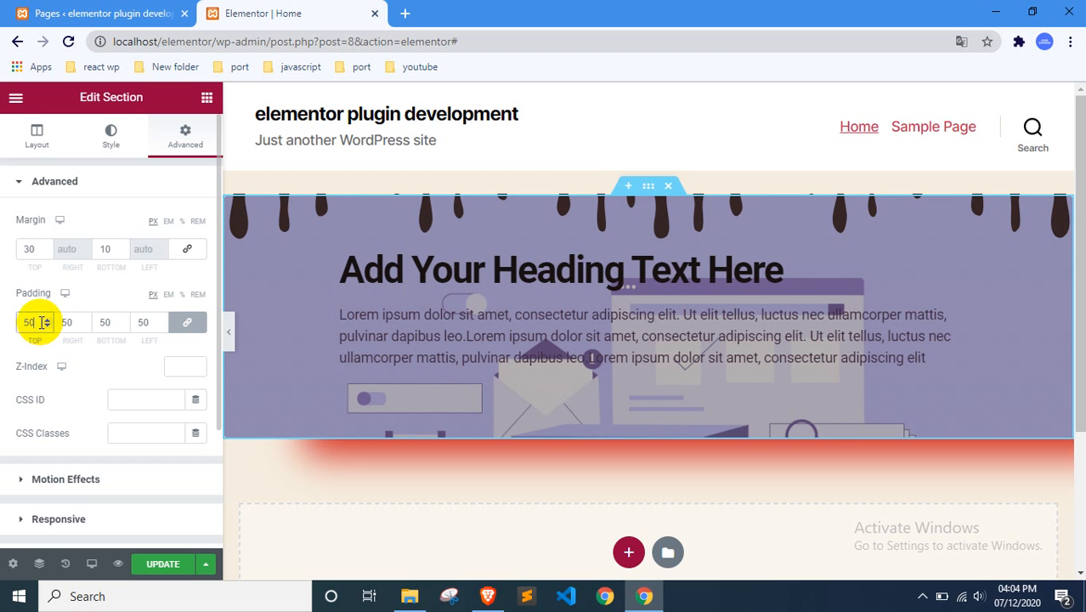
type("100")
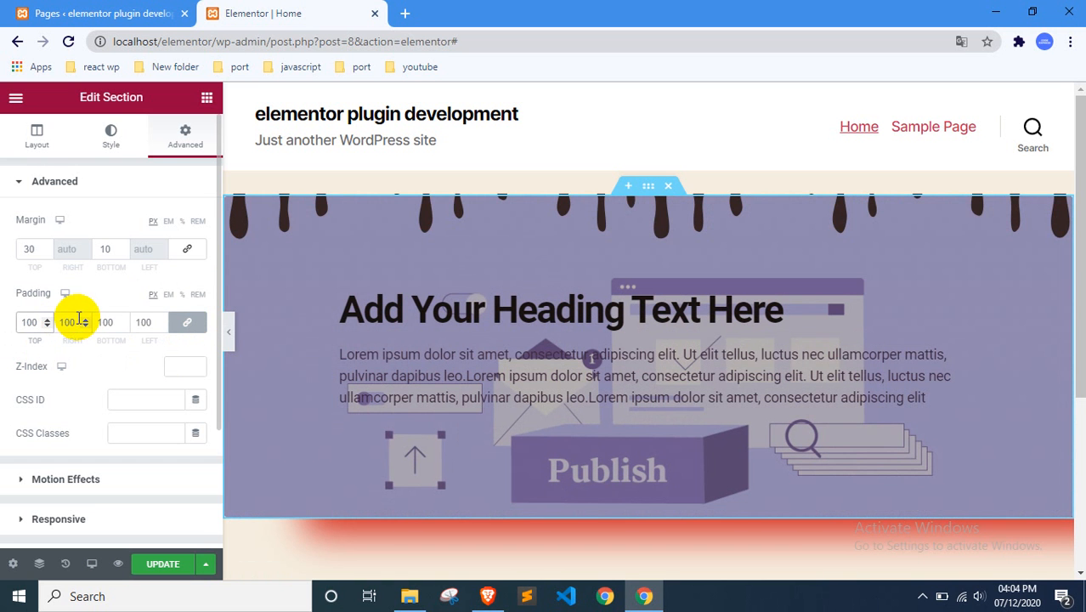
Step: Unlink the section's padding values and set the left, bottom, top and right padding to 0 individually
left_click(177, 322)
double_click(141, 322)
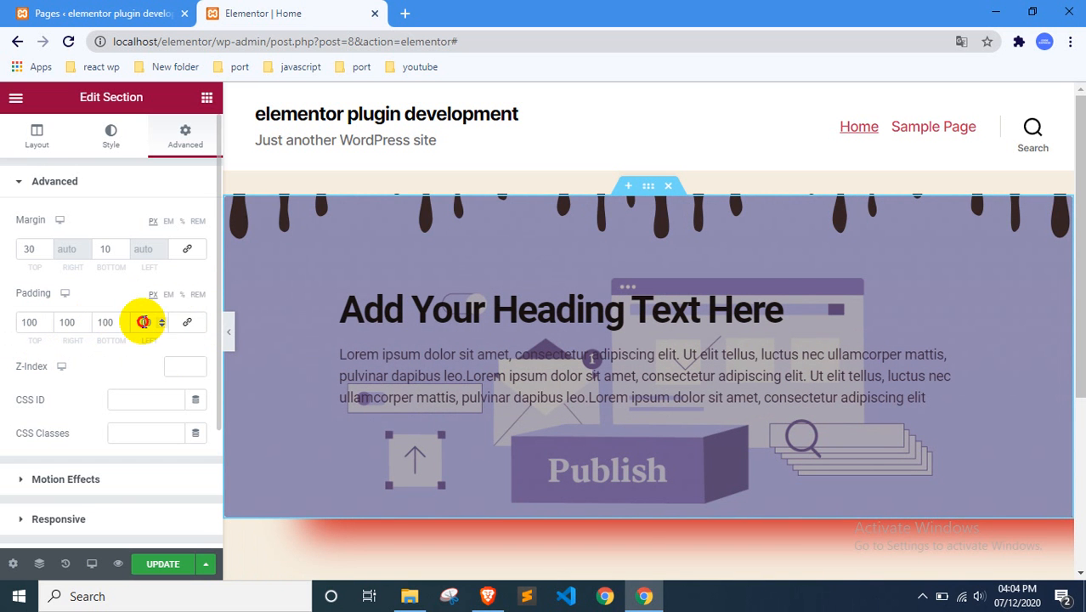
type("0")
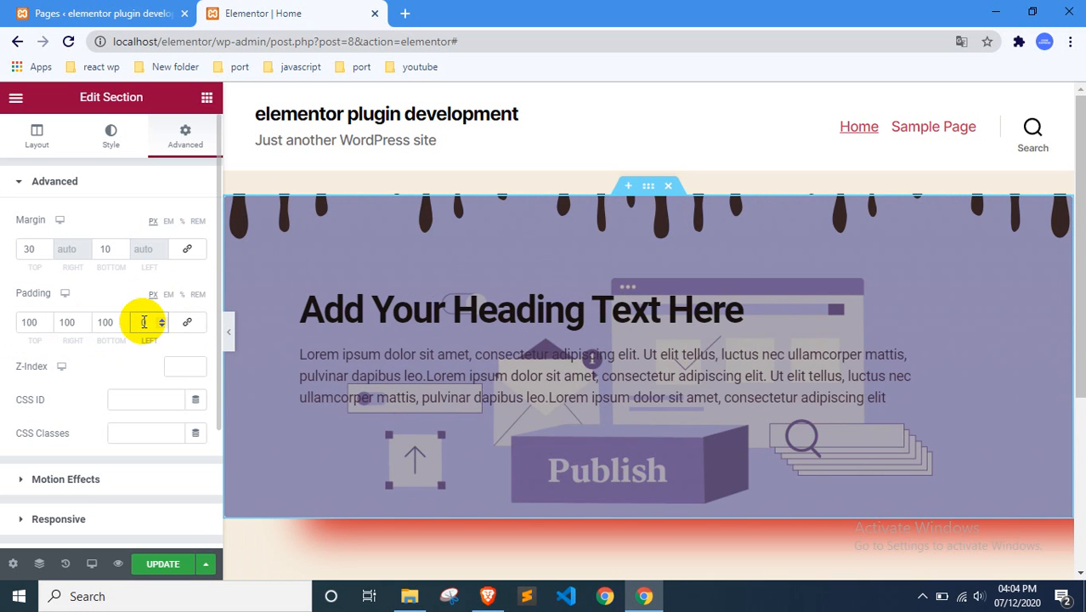
double_click(105, 322)
type("0")
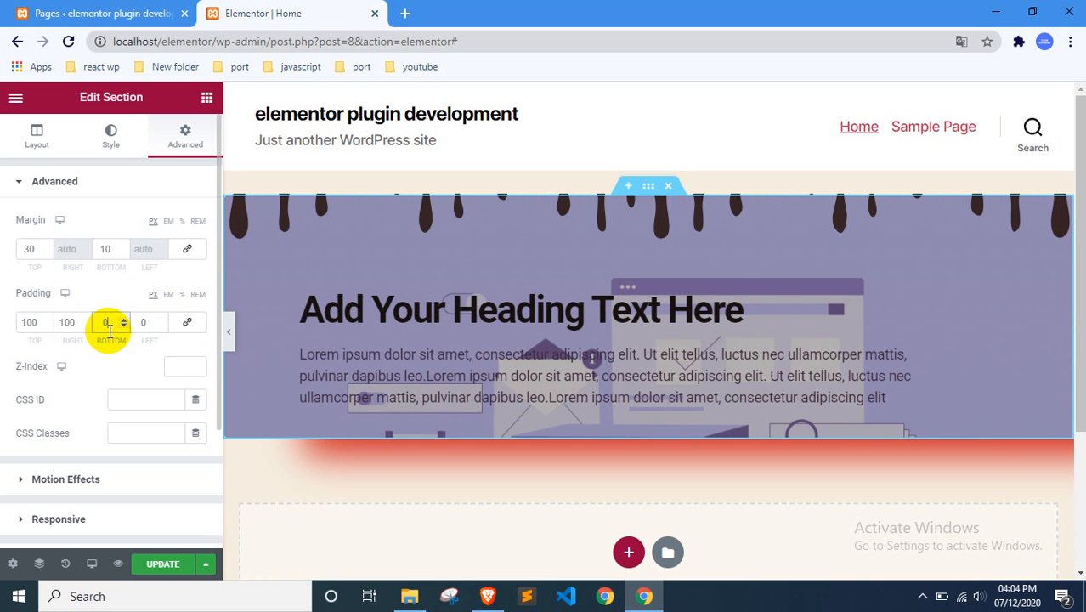
double_click(66, 322)
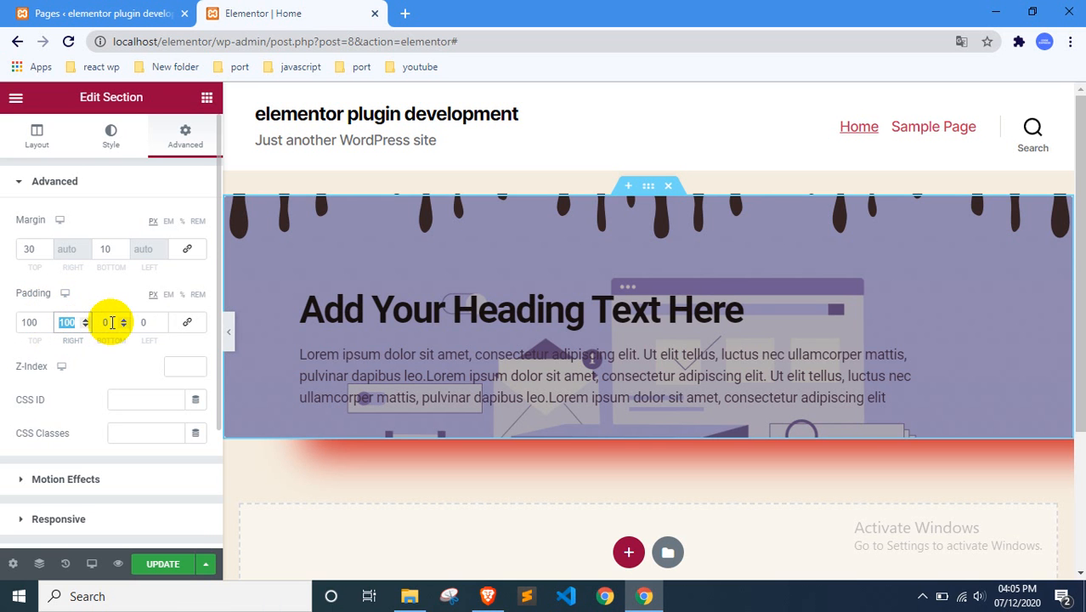
left_click(35, 322)
double_click(32, 322)
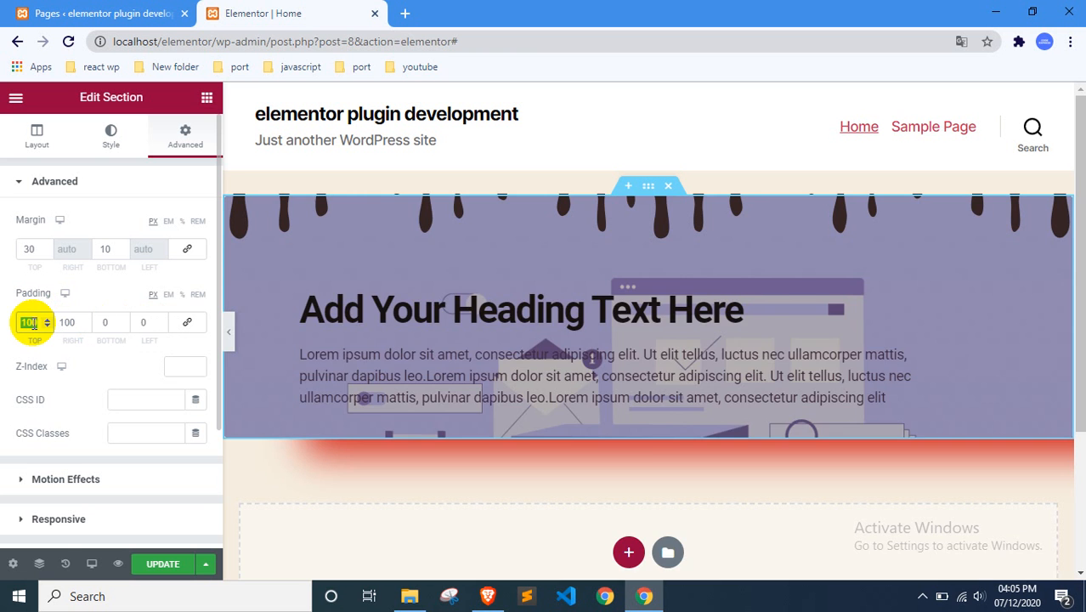
type("0")
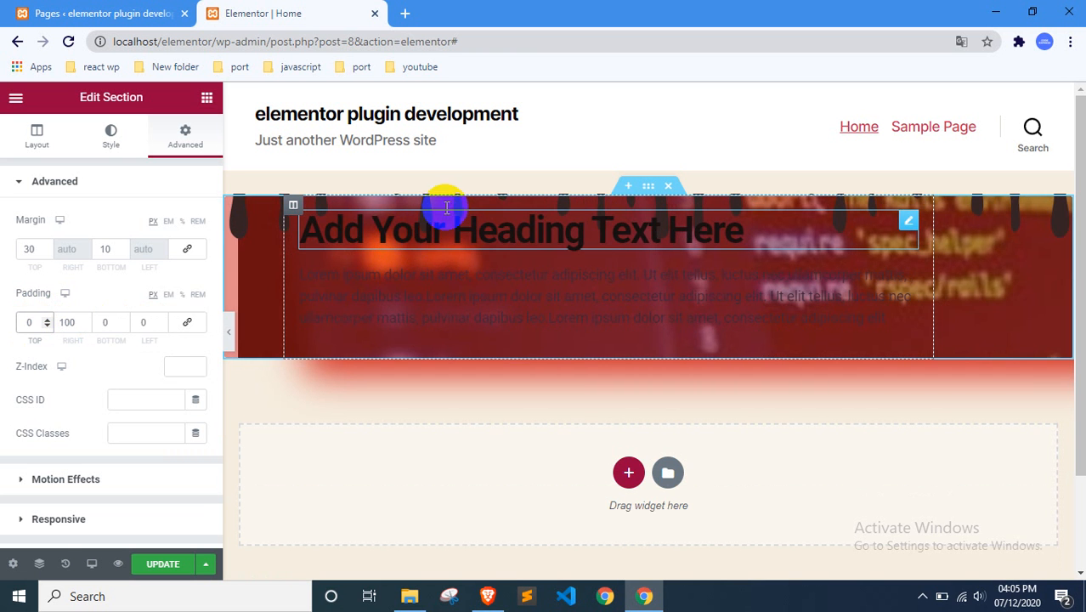
double_click(68, 321)
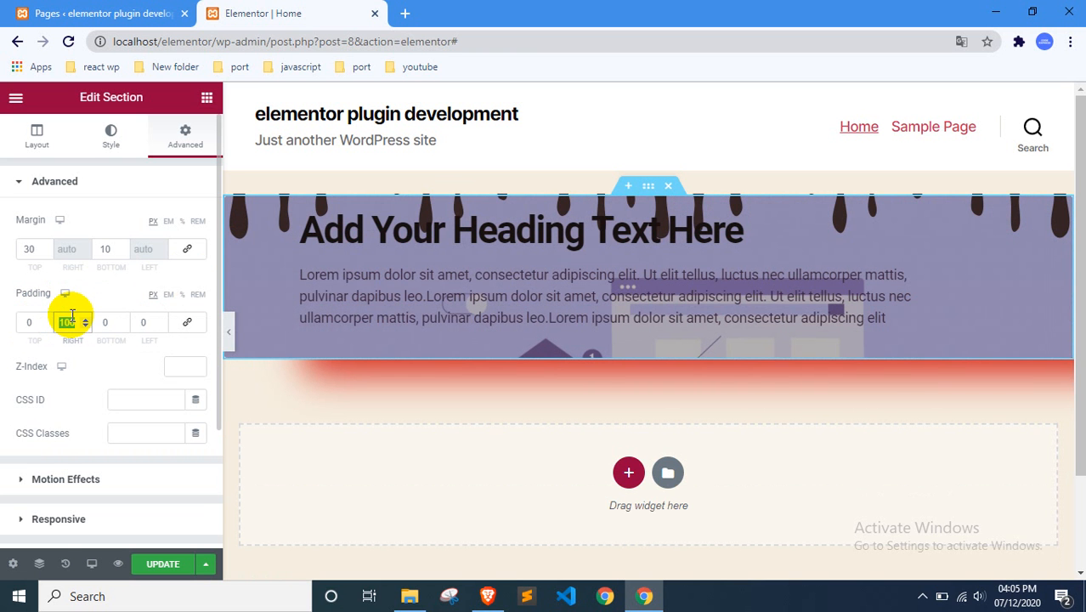
type("0")
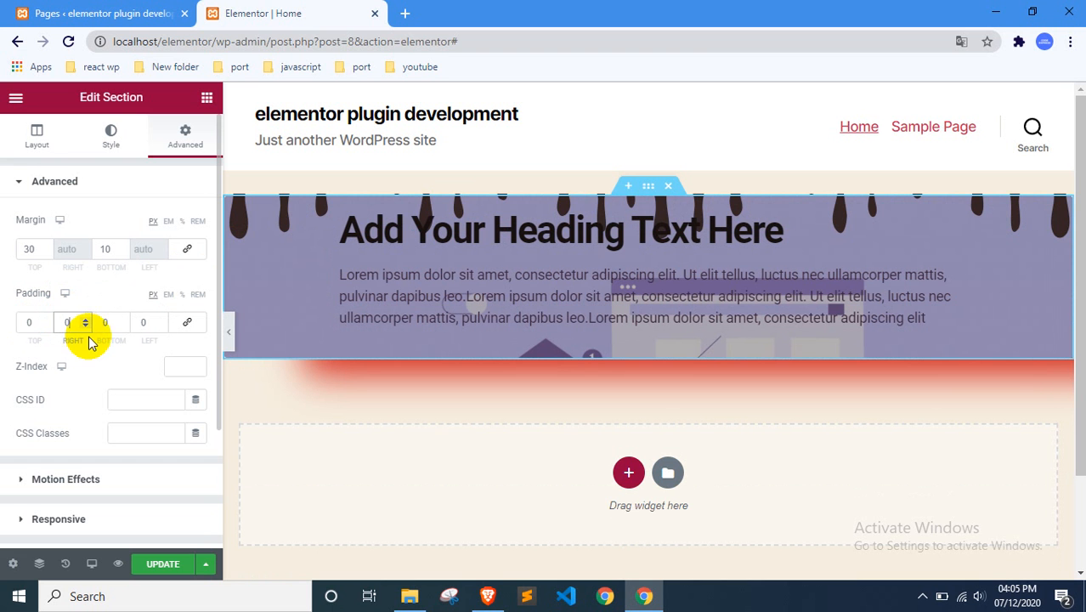
Step: Set the section's top, right and bottom padding to 100 px each while the values are unlinked
double_click(30, 323)
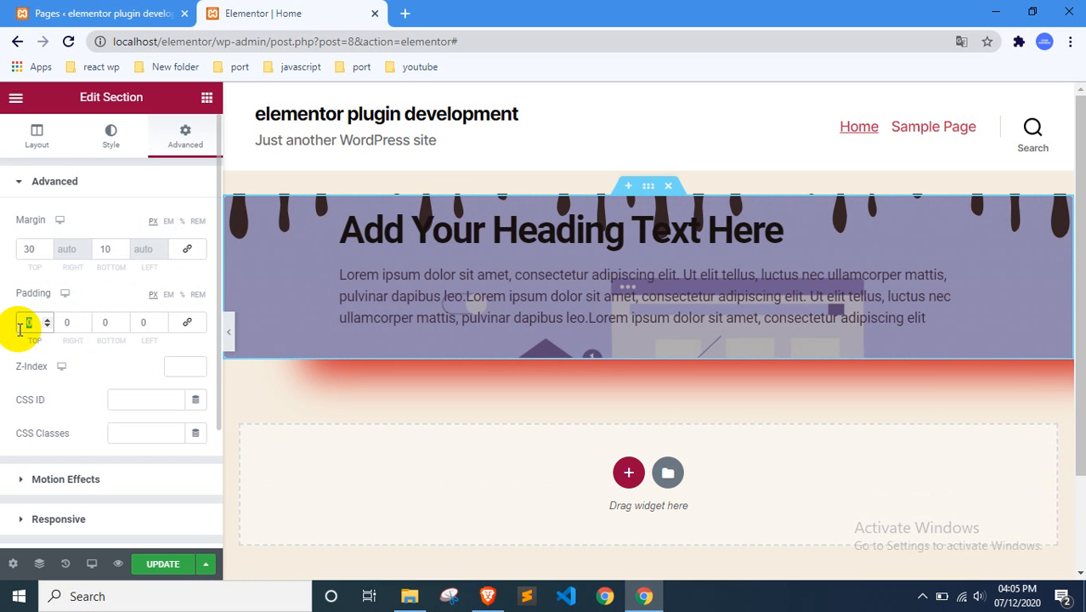
type("100")
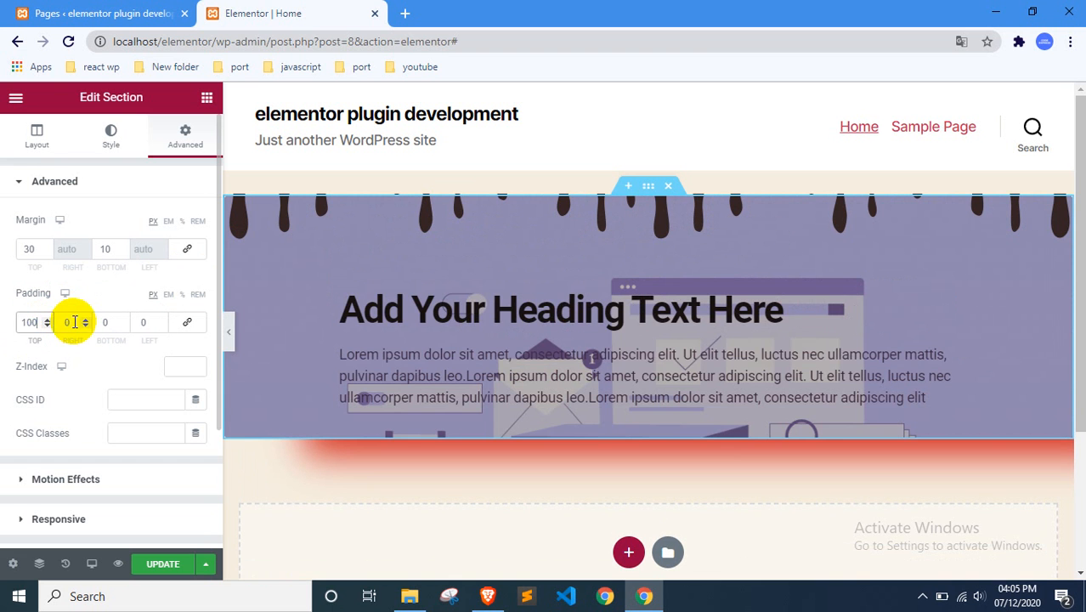
type("100")
double_click(108, 322)
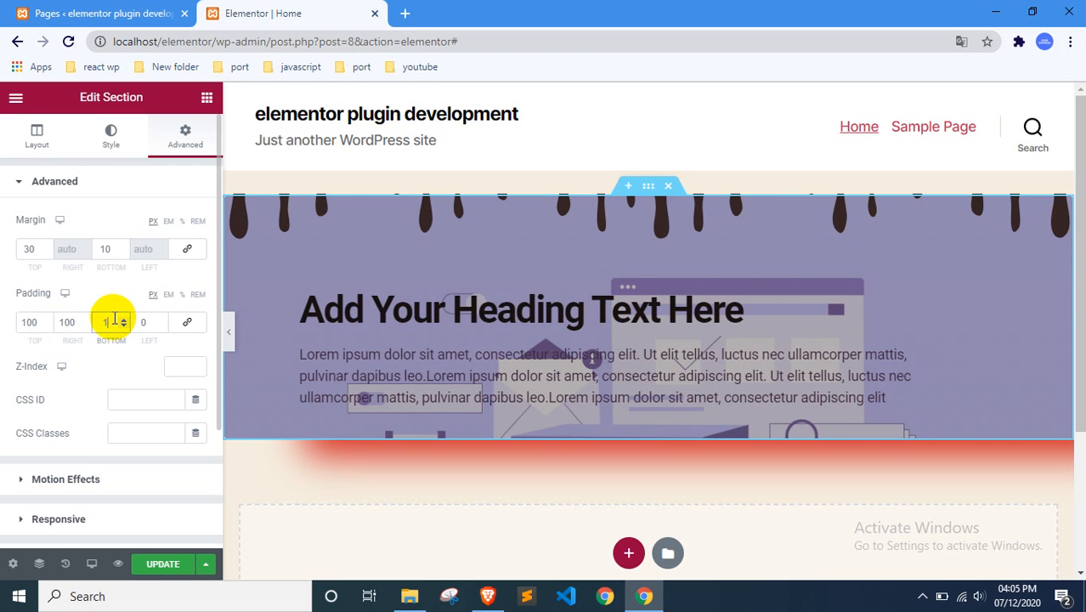
type("100")
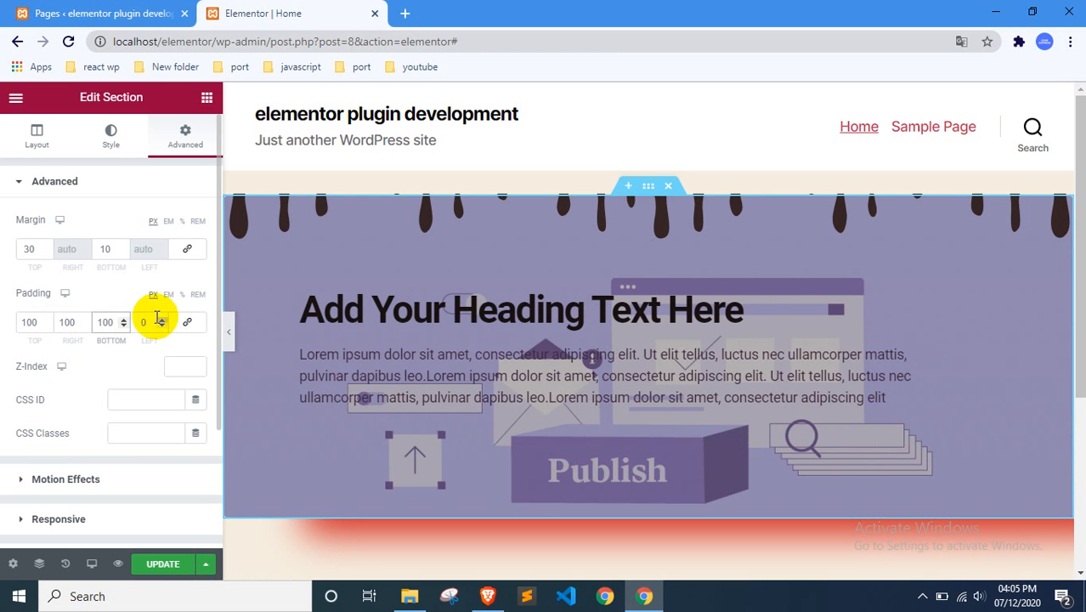
Step: Set the section's left padding to 100 px and link the padding values together
double_click(142, 323)
type("100")
double_click(130, 324)
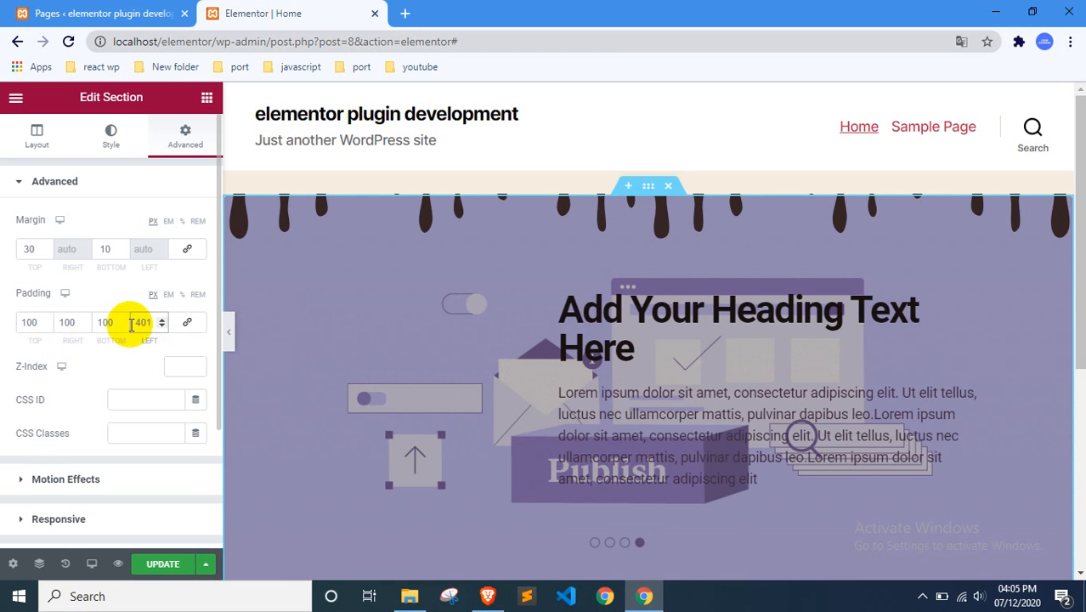
type("40")
key("BackSpace")
key("BackSpace")
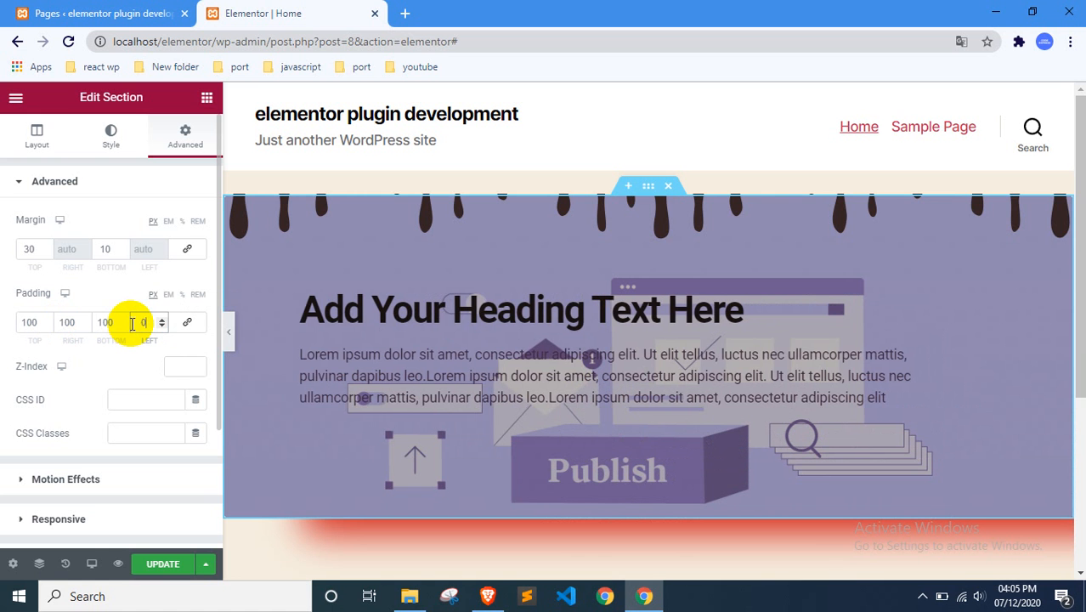
type("100")
double_click(152, 324)
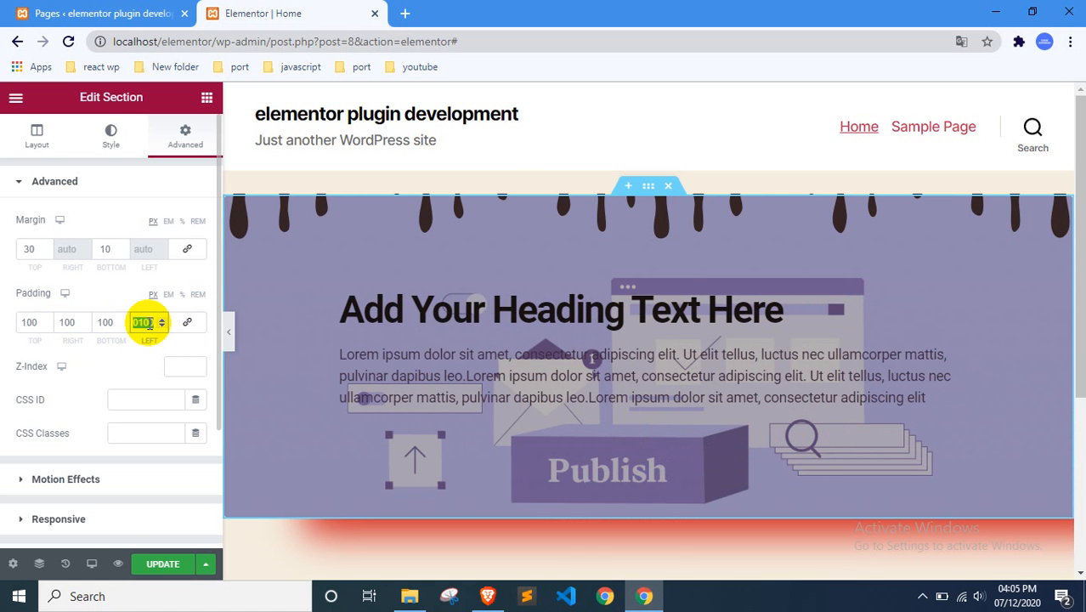
type("100")
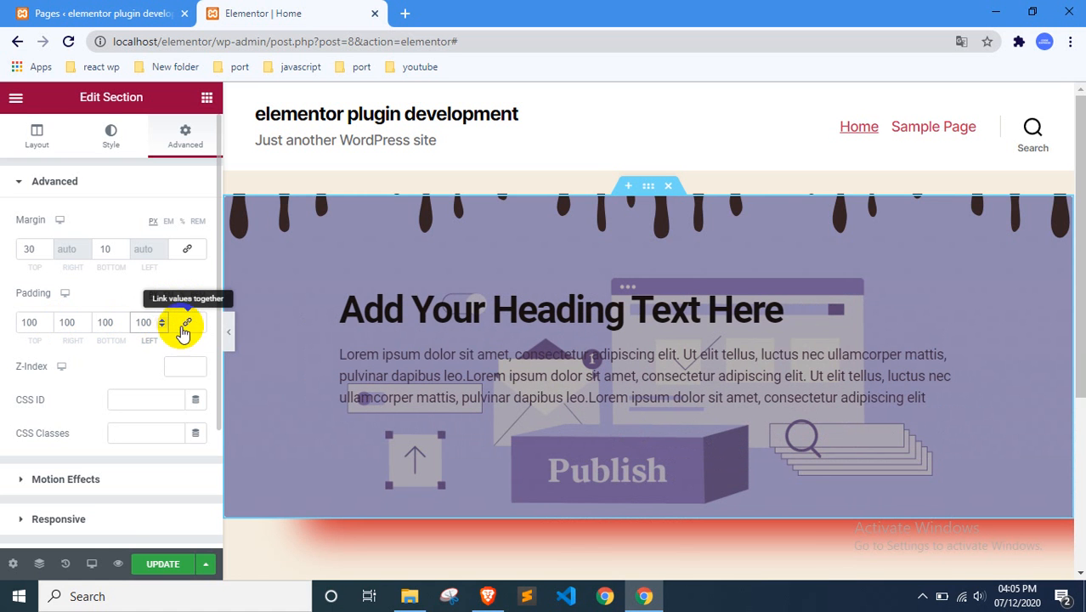
left_click(188, 322)
double_click(58, 321)
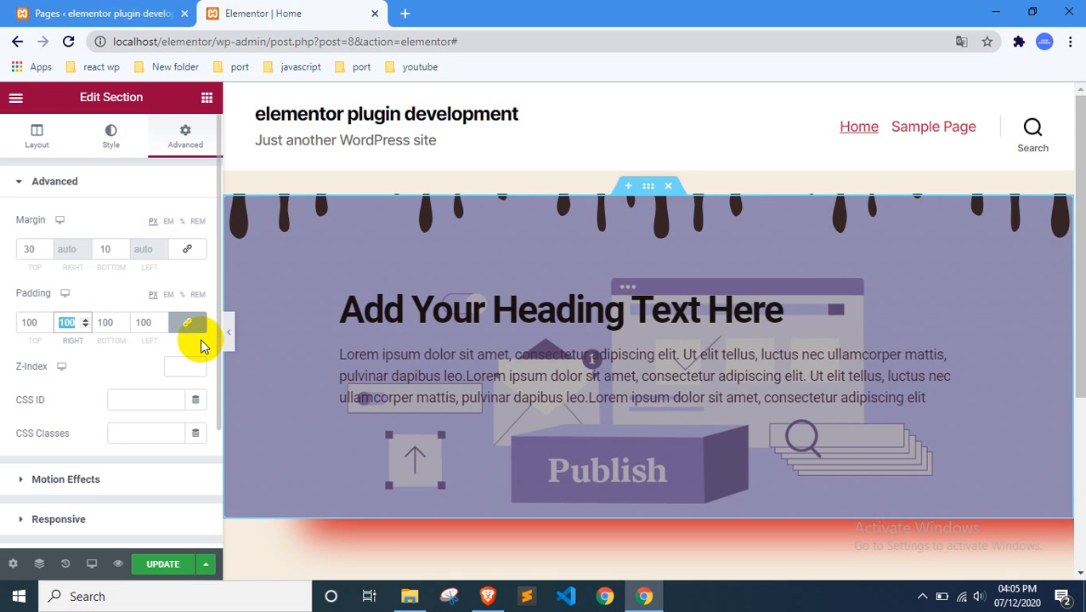
Step: Look over the section's Z-Index, CSS ID and CSS Classes settings, along with its margin and padding
left_click(179, 365)
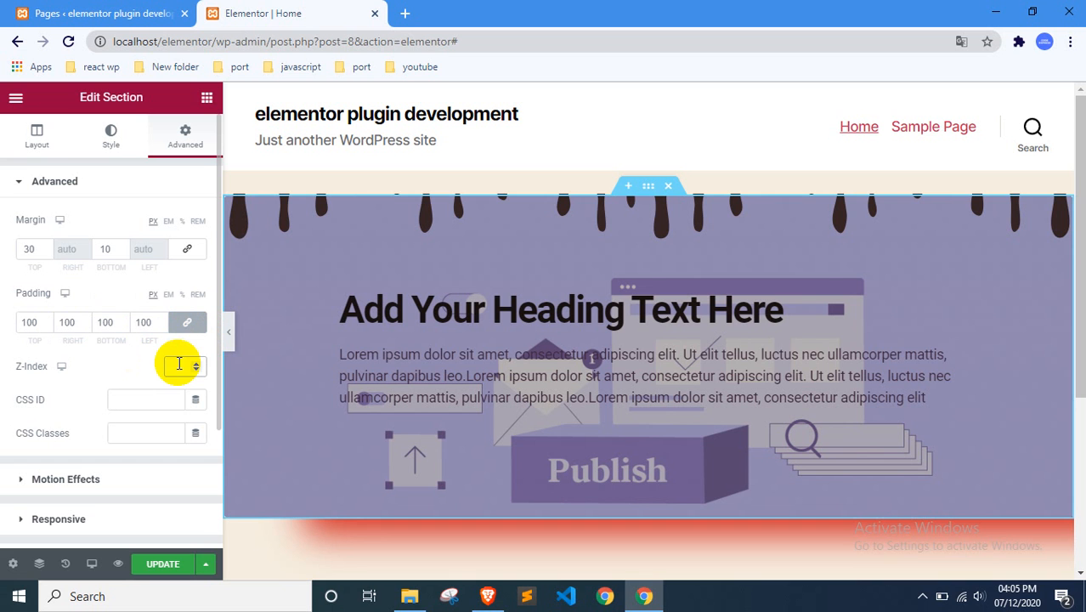
left_click(148, 395)
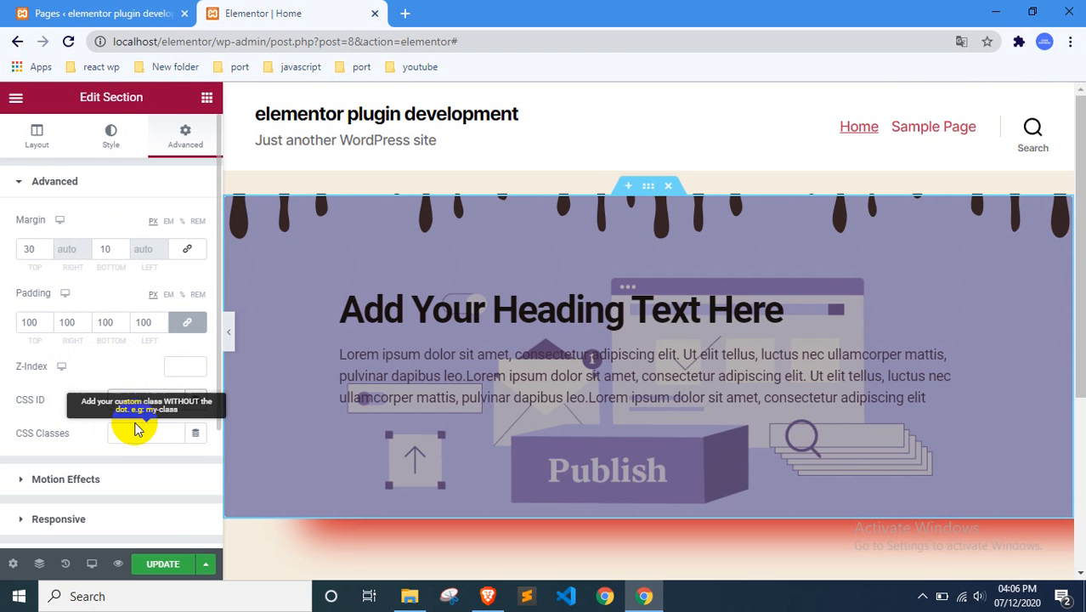
left_click(88, 176)
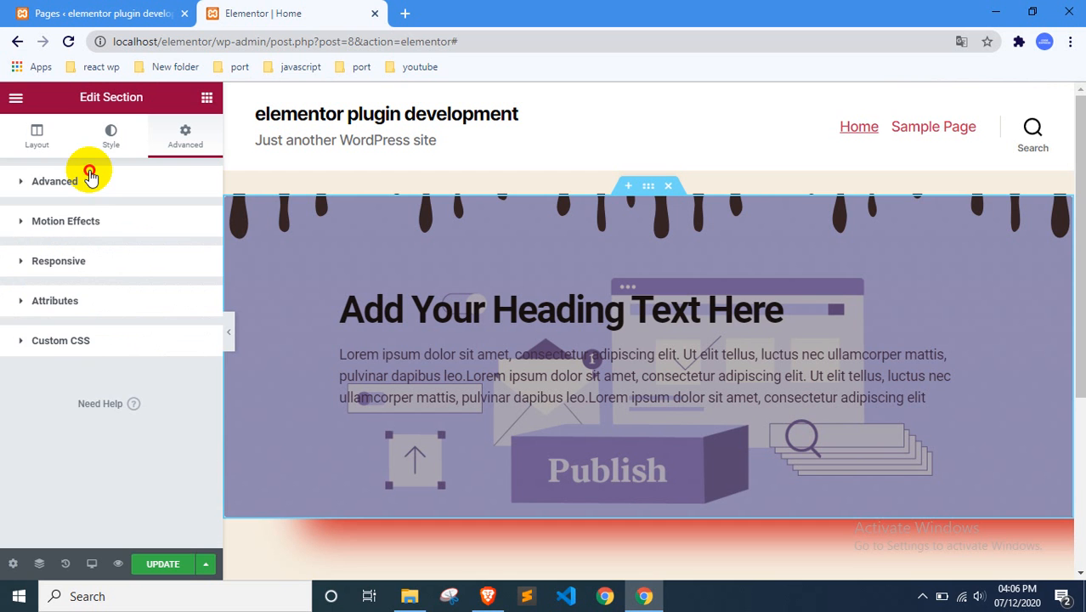
left_click(90, 177)
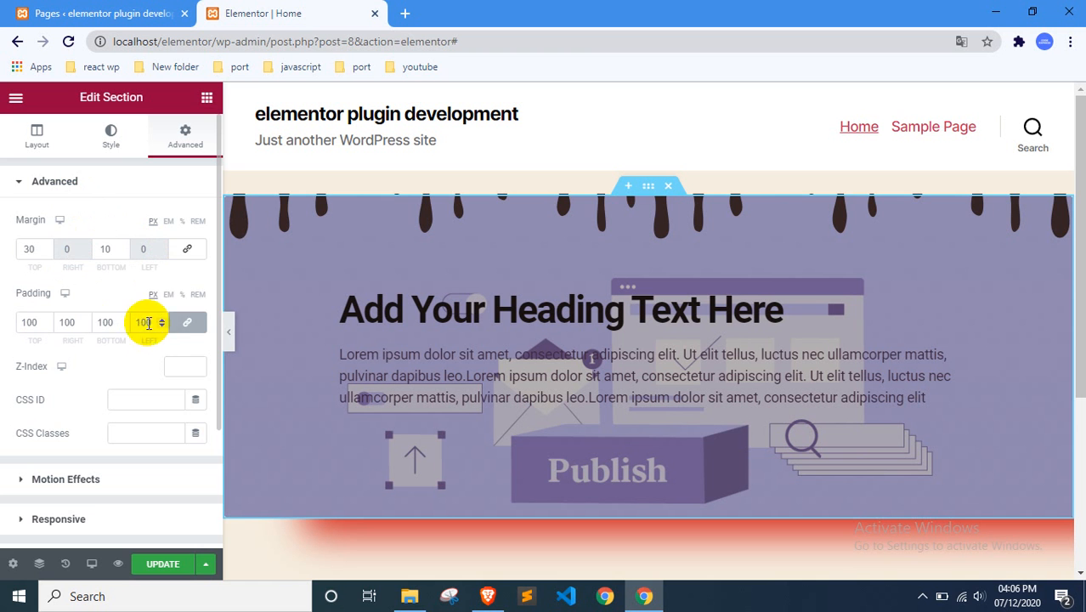
Step: Set the section's entrance animation to Fade In in its motion effects
left_click(100, 181)
left_click(87, 220)
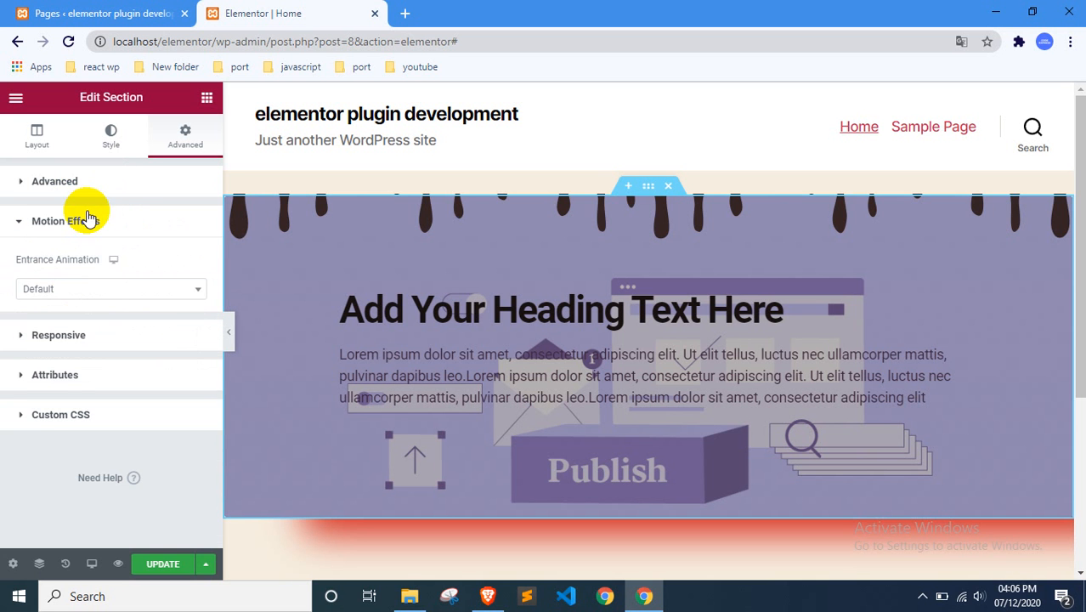
left_click(103, 292)
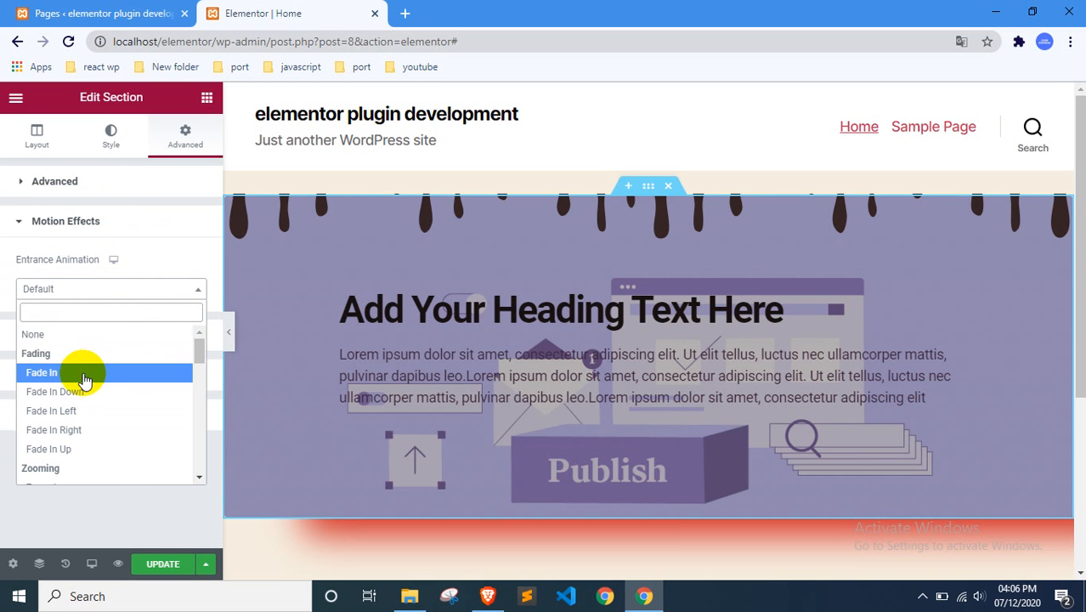
left_click(85, 374)
Step: Try Fade In Down, Fade In Left and Fade In Up as the section's entrance animation
left_click(86, 294)
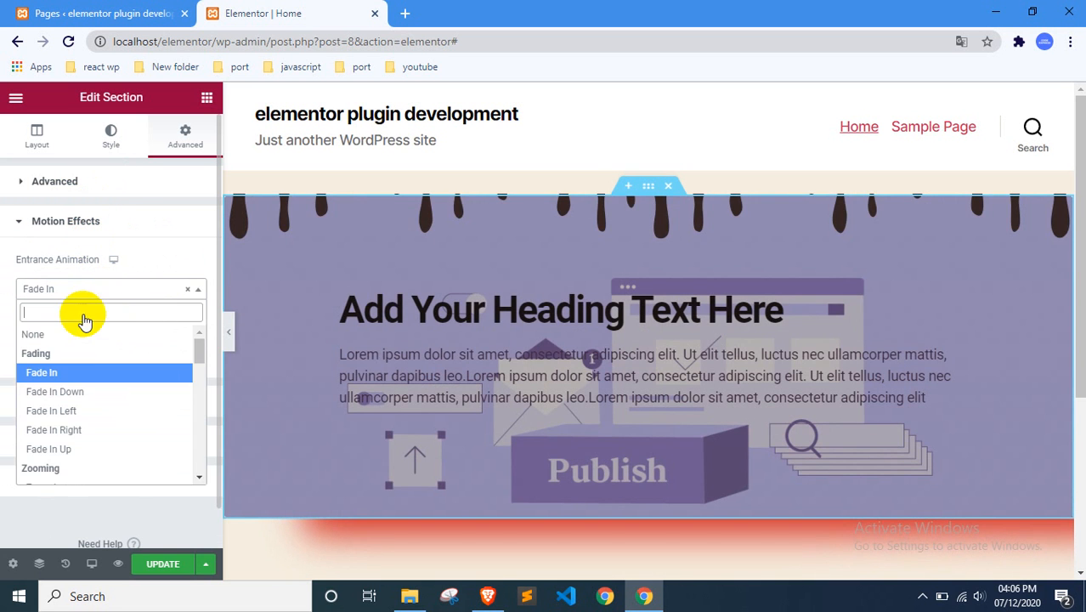
left_click(77, 390)
left_click(90, 291)
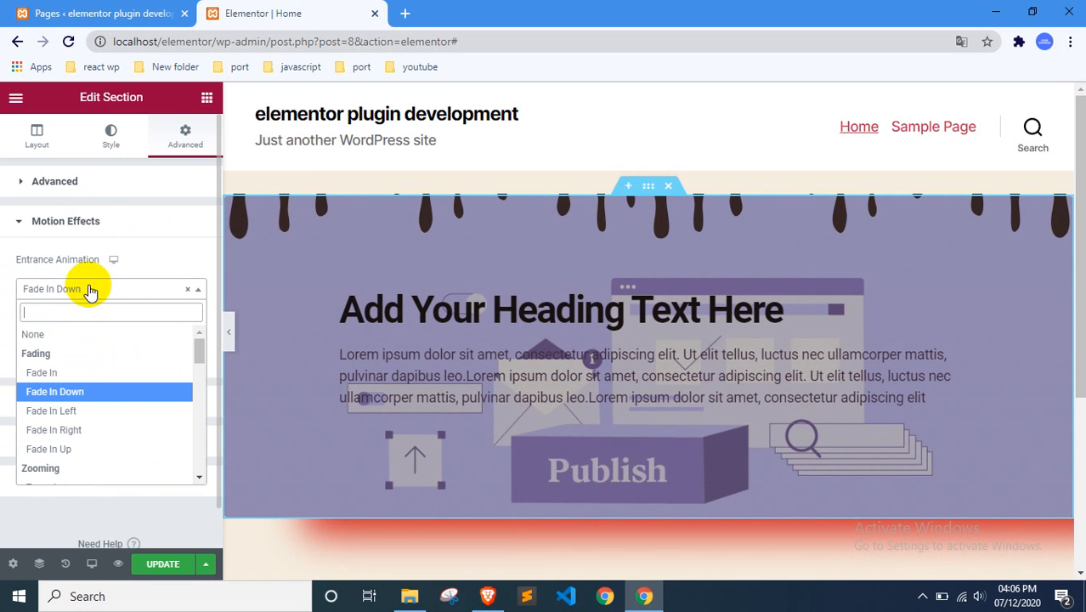
left_click(82, 411)
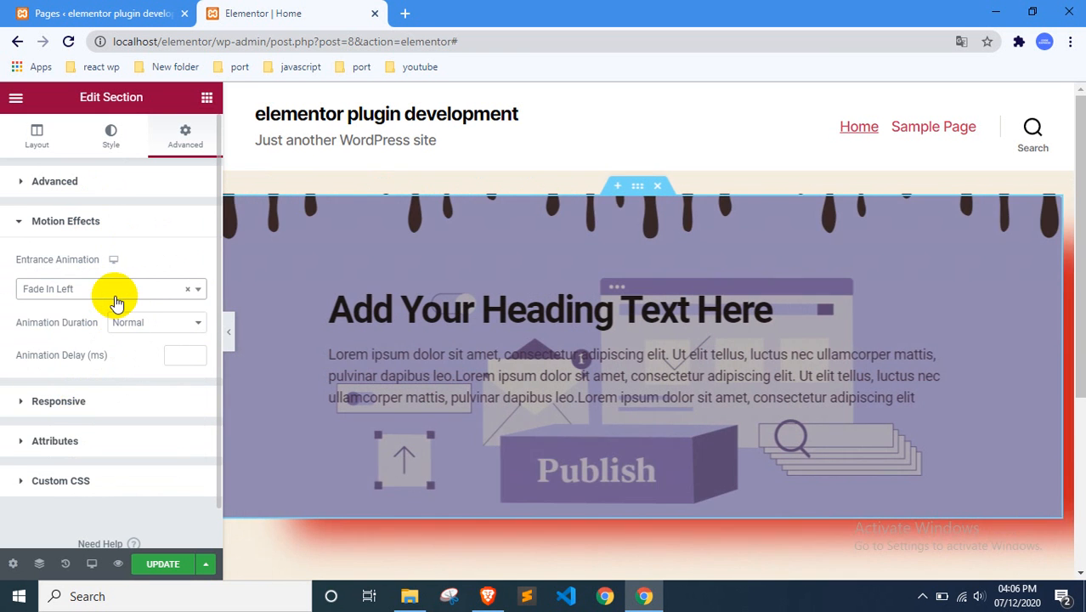
left_click(113, 289)
left_click(55, 446)
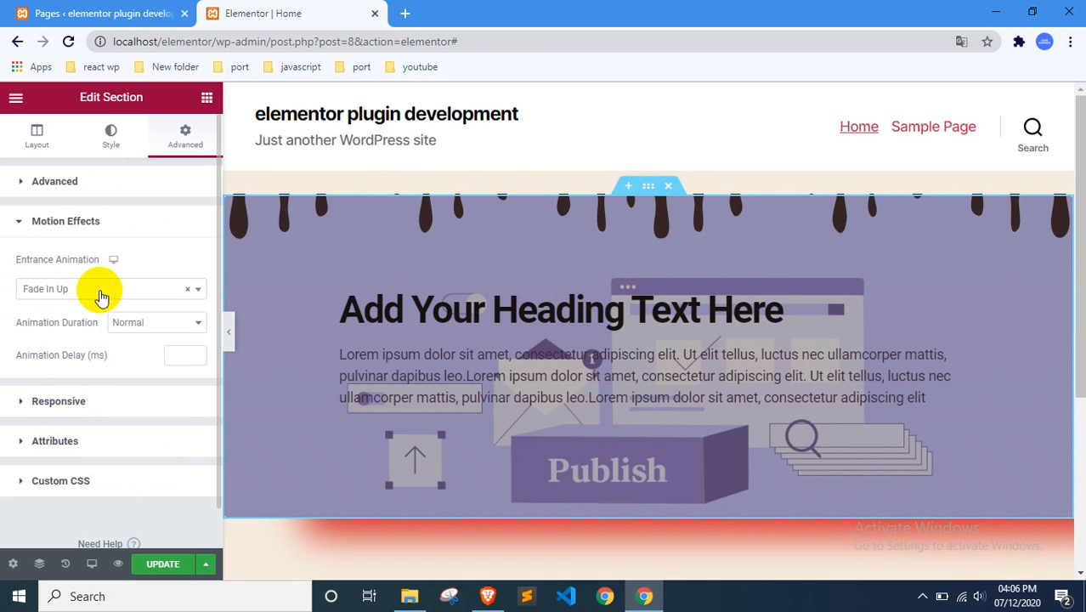
left_click(119, 287)
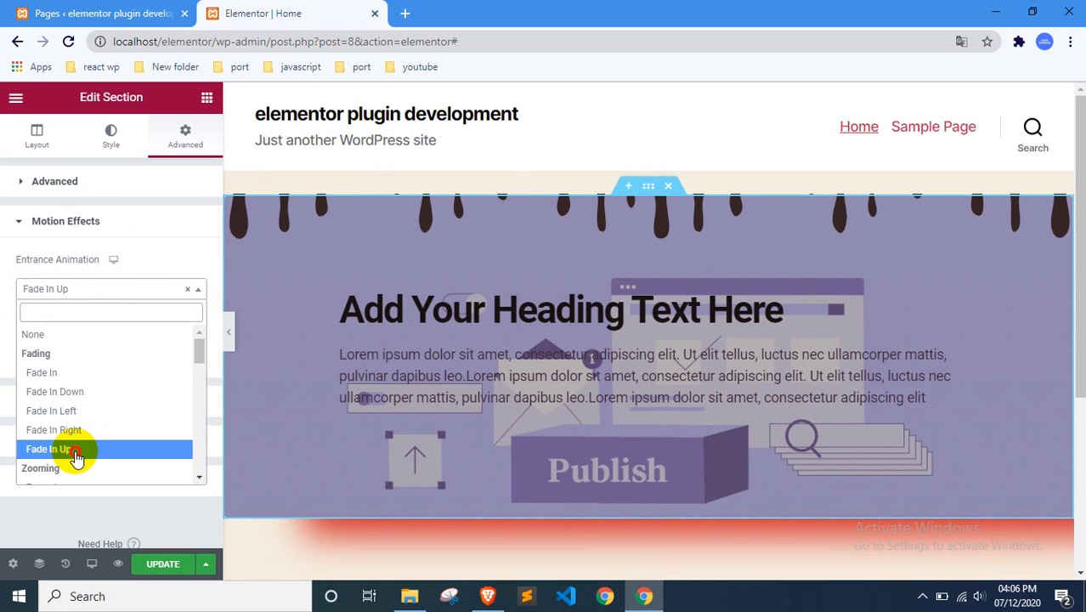
left_click(85, 446)
Step: Try the Zoom In and Bounce In Down entrance animations on the section
left_click(92, 291)
scroll(68, 425, "down", 2)
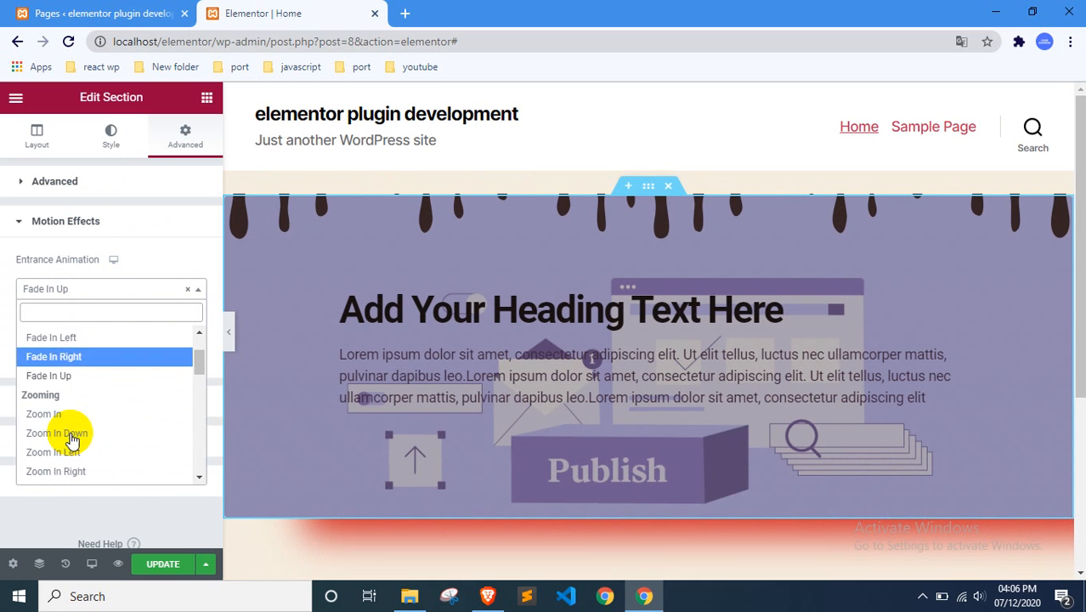
left_click(68, 408)
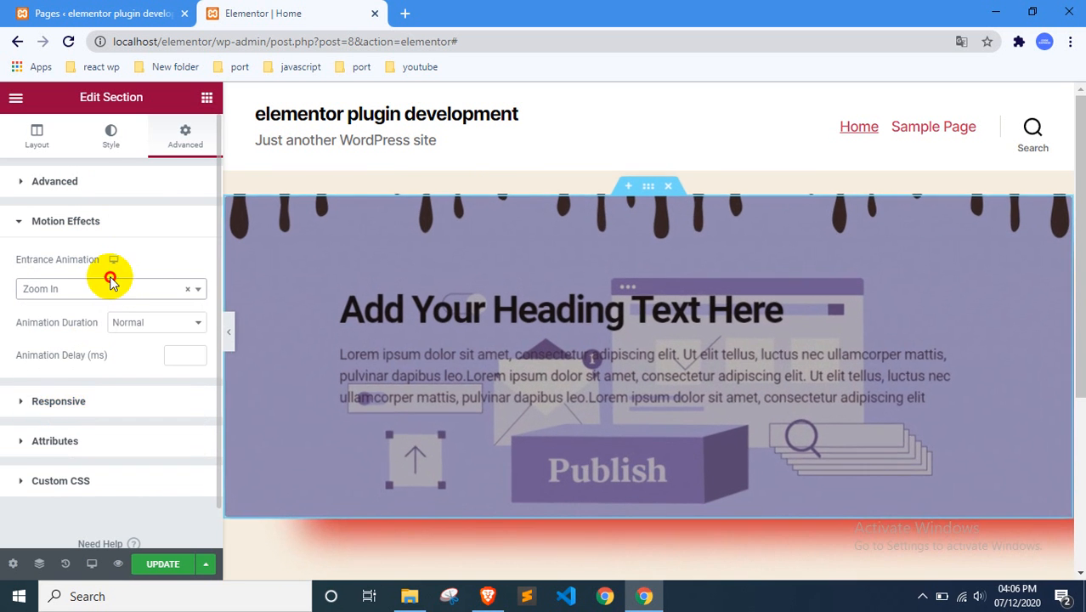
left_click(97, 291)
scroll(94, 399, "down", 2)
left_click(92, 409)
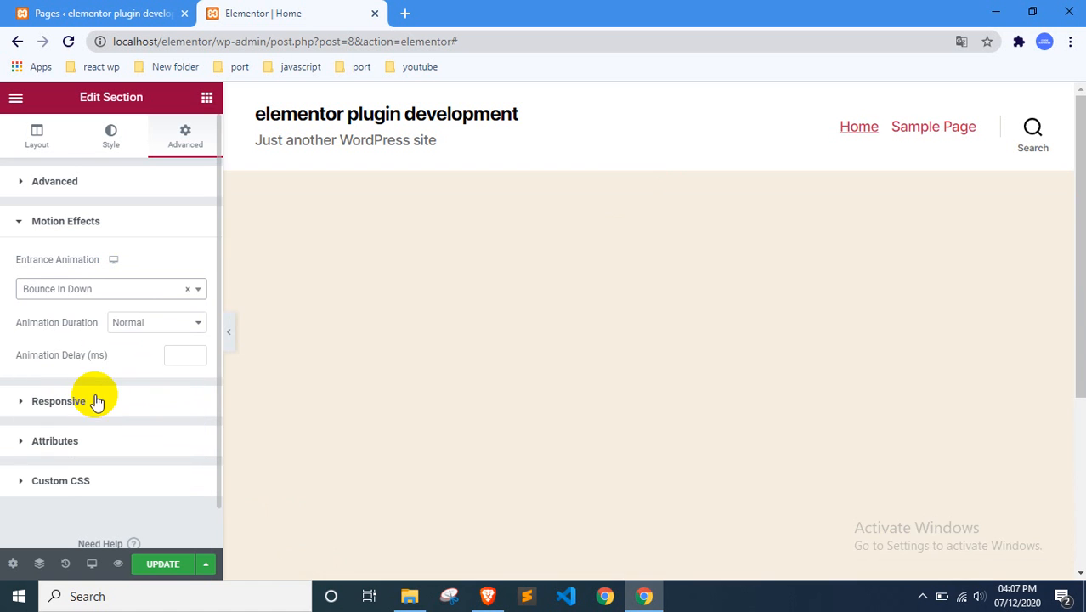
Step: Set the section's animation duration to Fast and reselect the Bounce In Down entrance animation
left_click(134, 329)
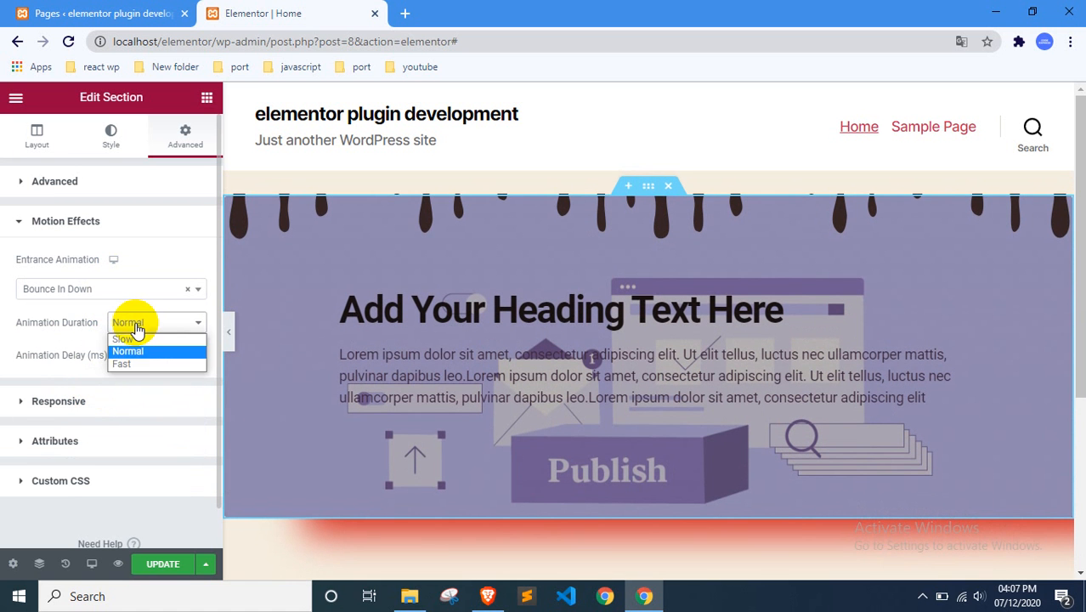
left_click(149, 364)
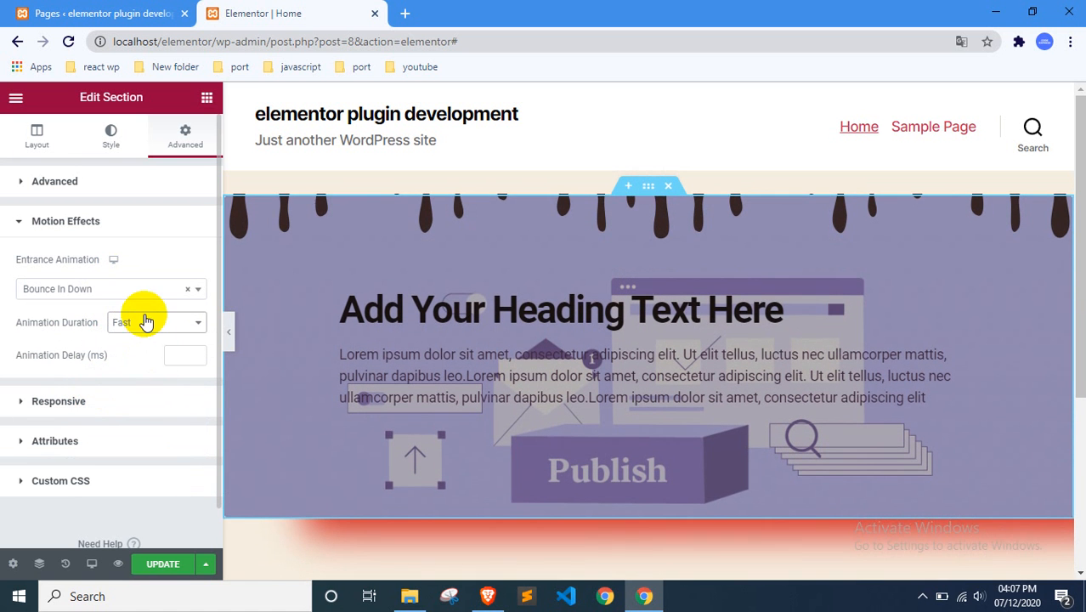
left_click(107, 287)
left_click(92, 351)
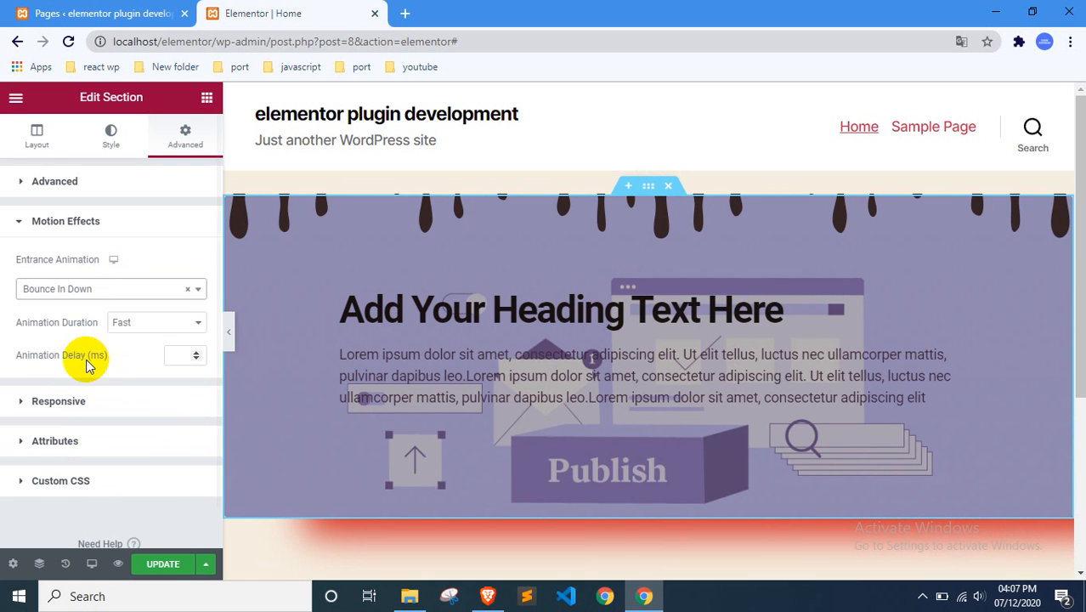
Step: Change the section's entrance animation to Bounce In and its animation duration to Normal
left_click(109, 288)
left_click(72, 334)
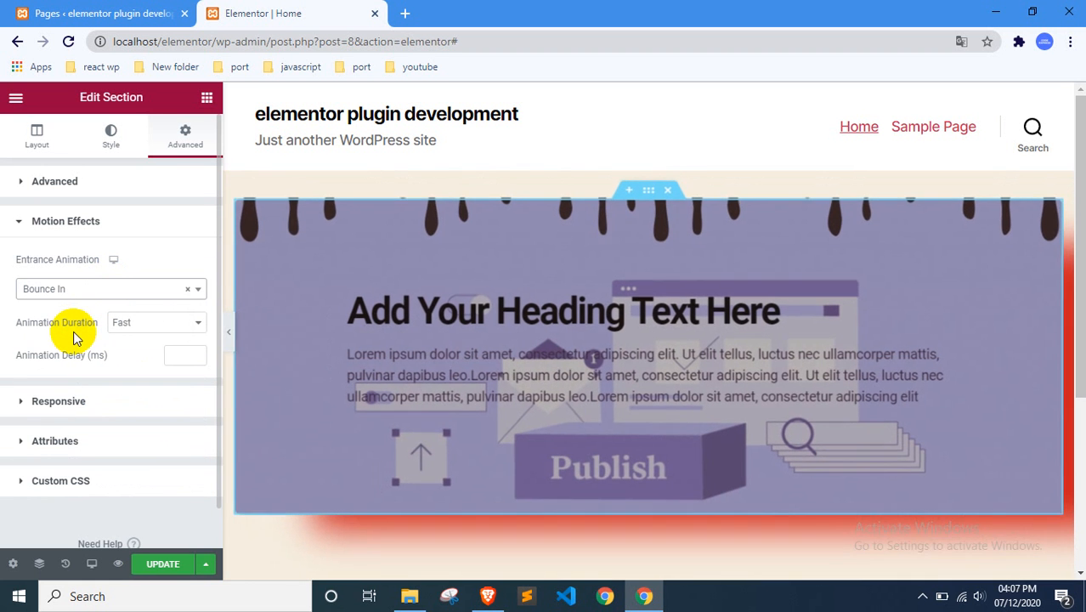
left_click(153, 325)
left_click(141, 350)
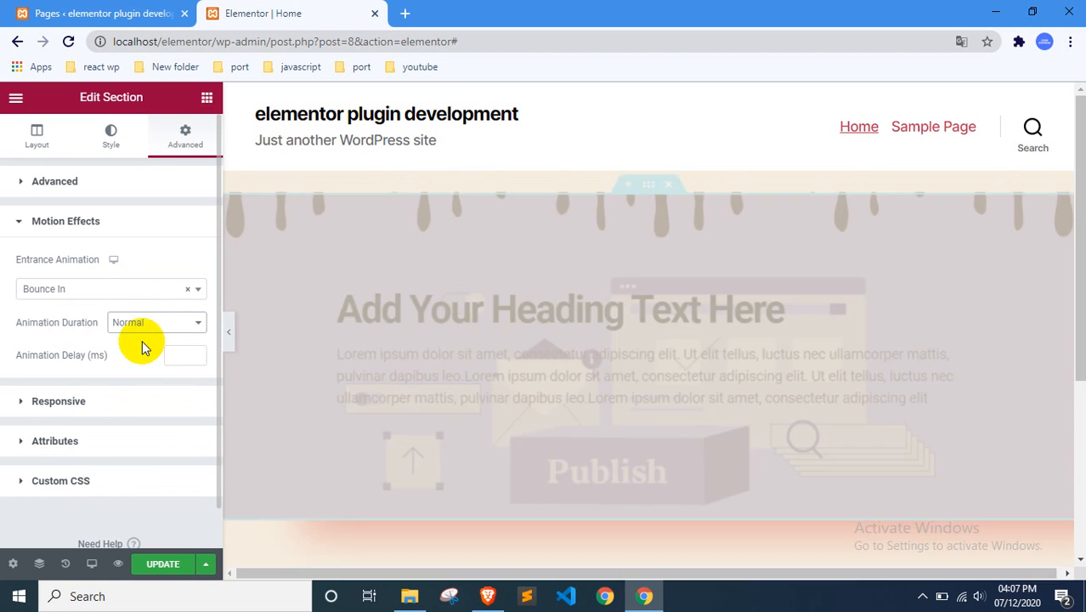
Step: Set the entrance animation to Bounce In Right, try the Fast and Slow durations, and set the duration to Normal
left_click(105, 289)
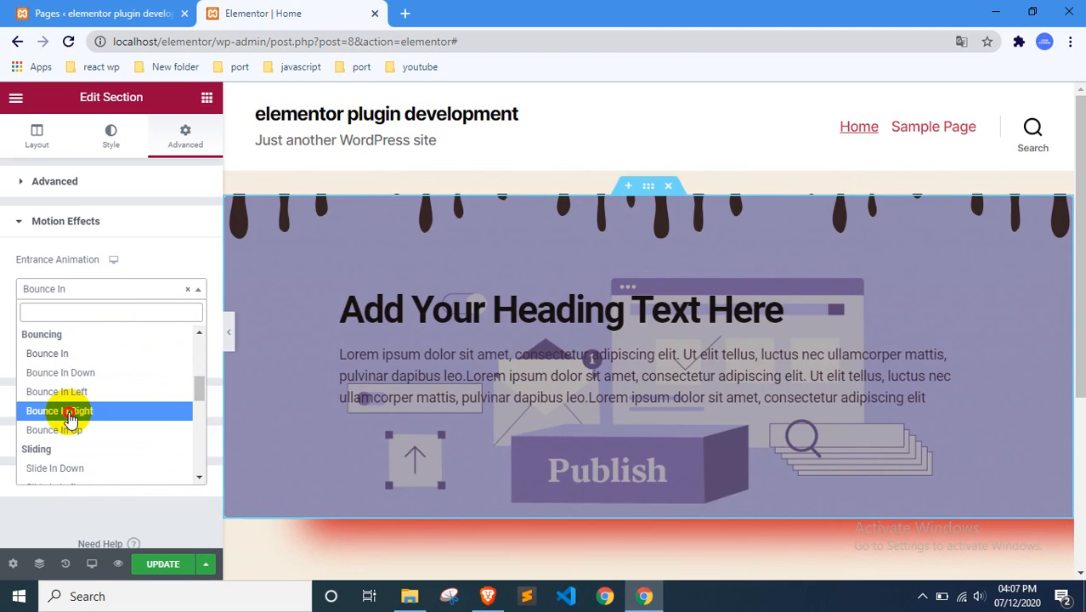
left_click(72, 410)
left_click(132, 333)
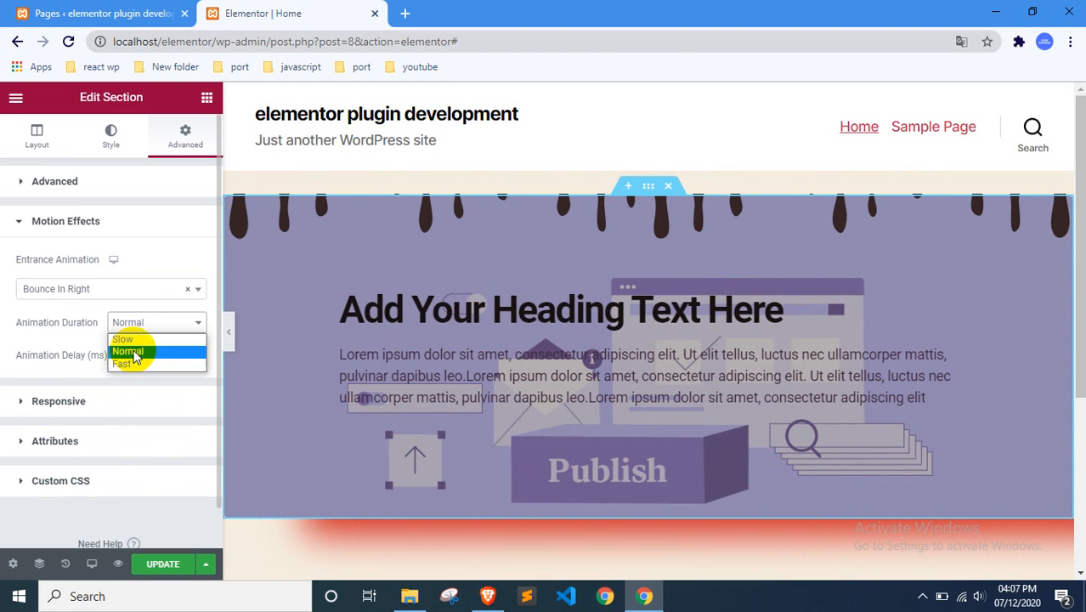
left_click(131, 360)
left_click(153, 323)
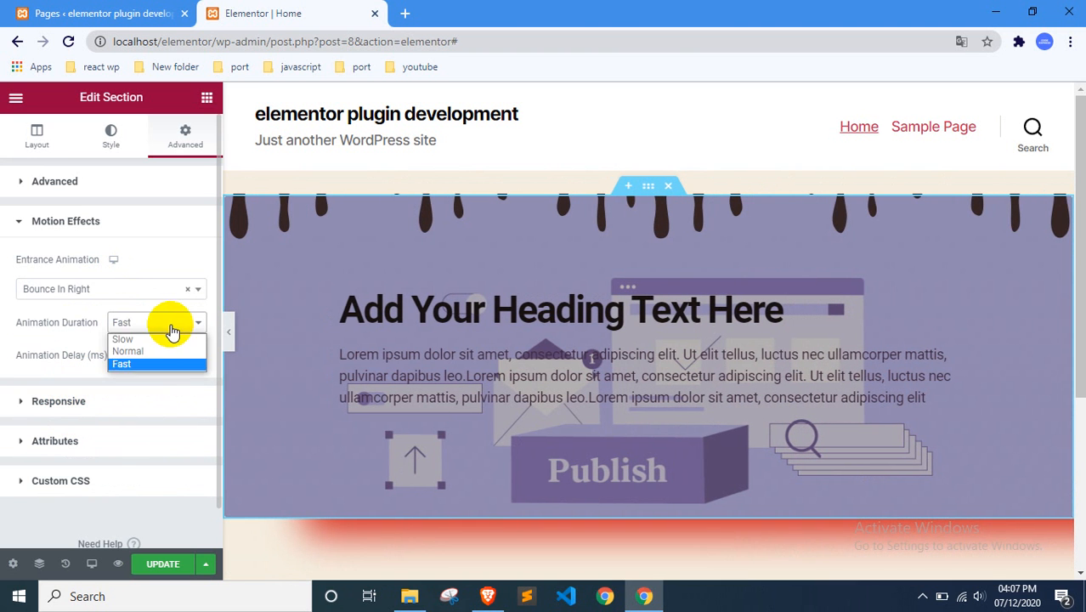
left_click(153, 339)
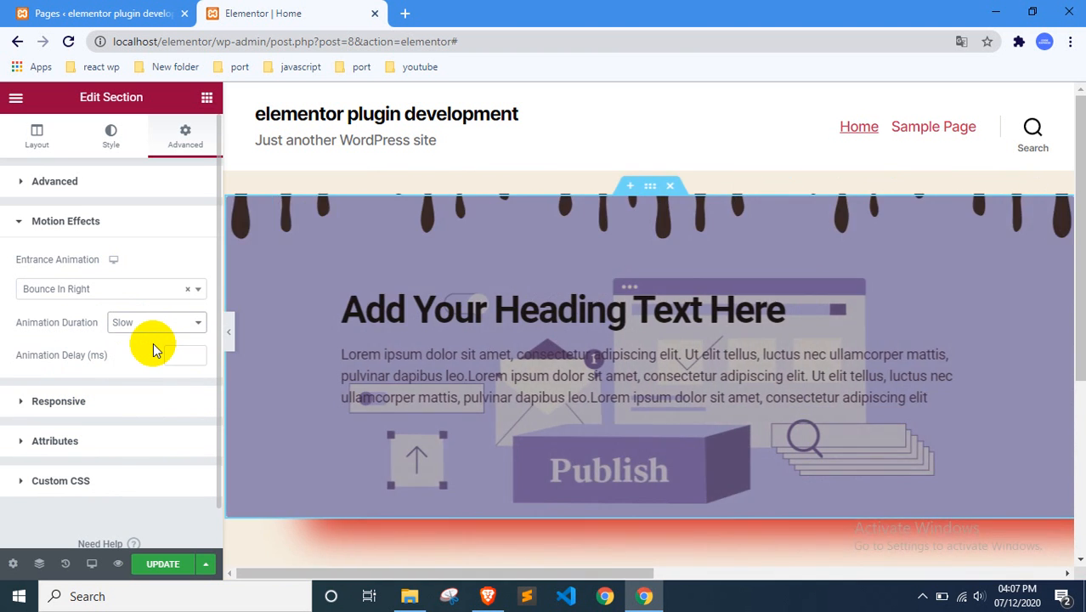
left_click(154, 326)
left_click(138, 350)
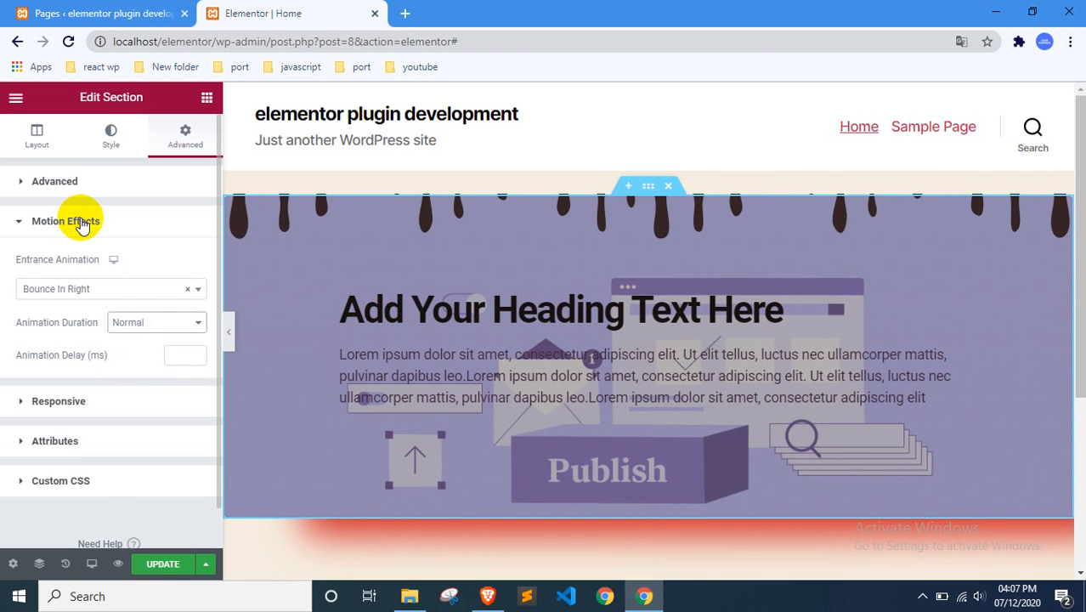
Step: Turn on Reverse Columns for both tablet and mobile in the section's responsive settings
left_click(83, 222)
left_click(90, 263)
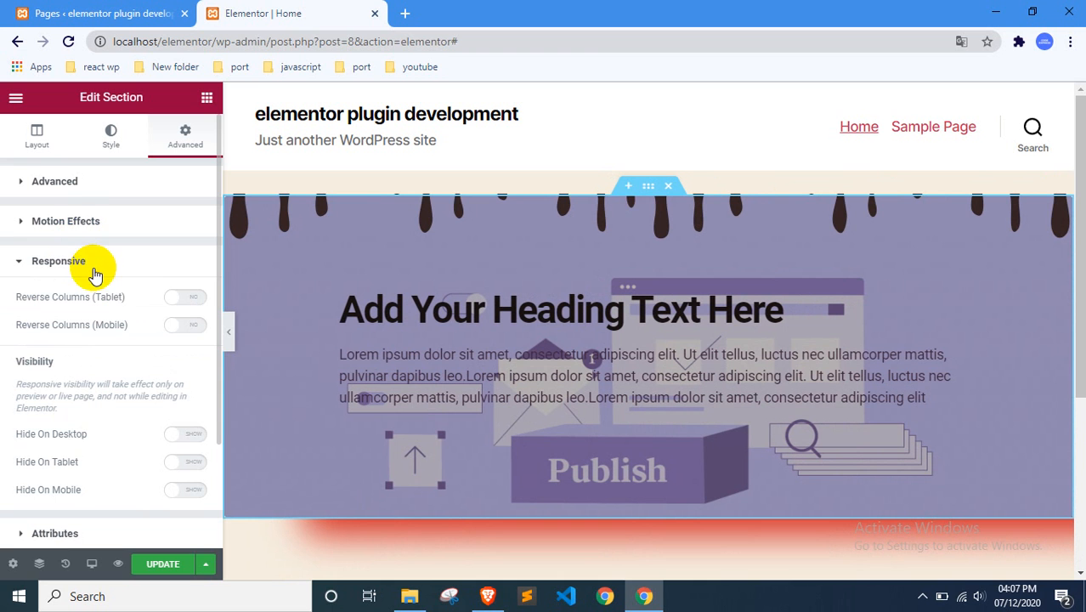
left_click(178, 299)
left_click(180, 324)
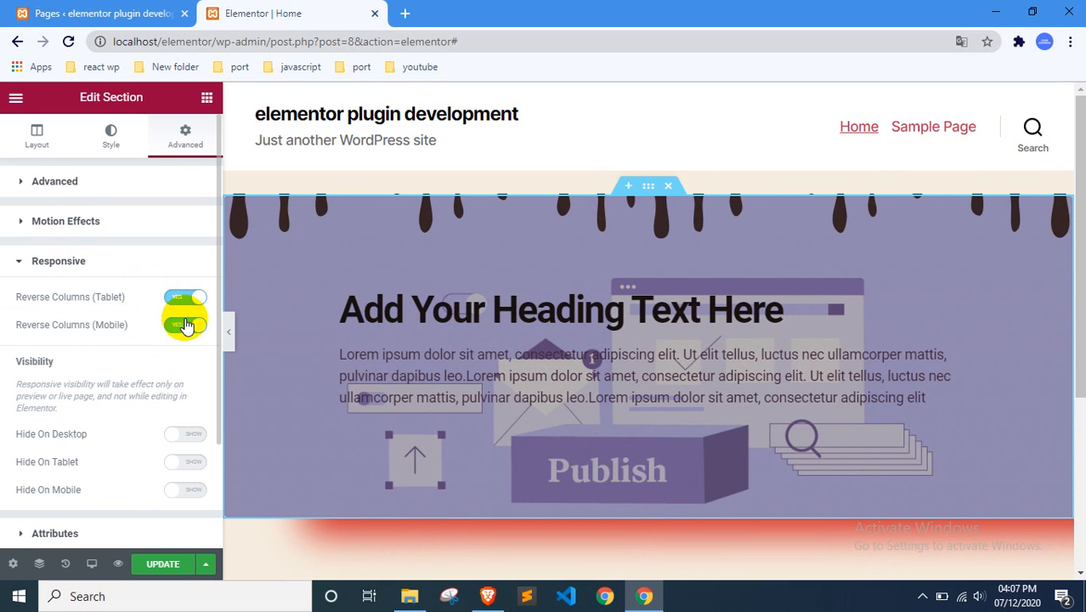
Step: Set the section's visibility to hide on desktop, tablet and mobile
scroll(141, 336, "down", 2)
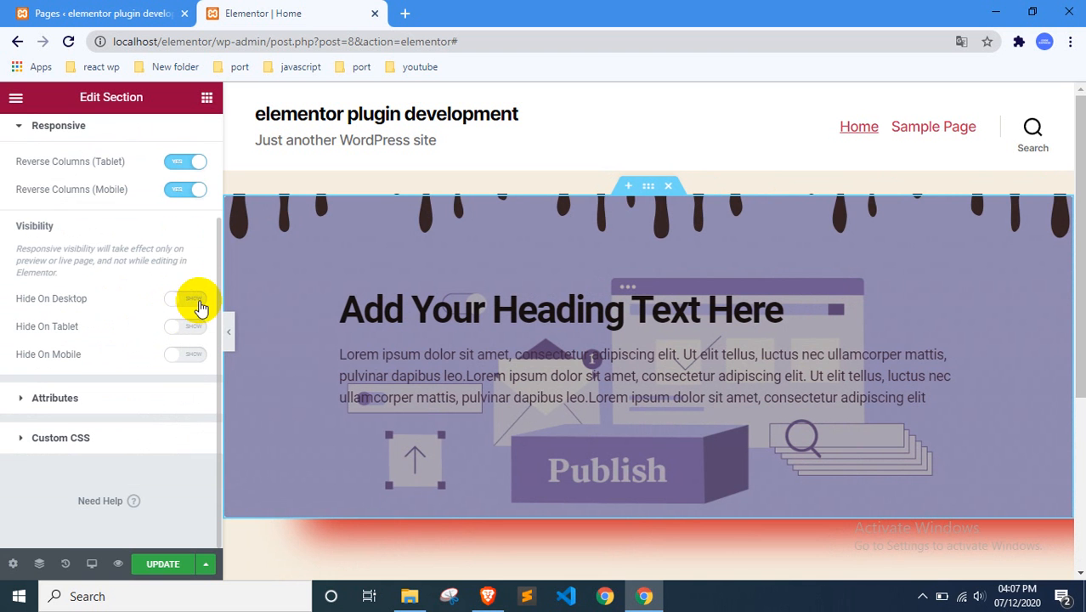
left_click(194, 299)
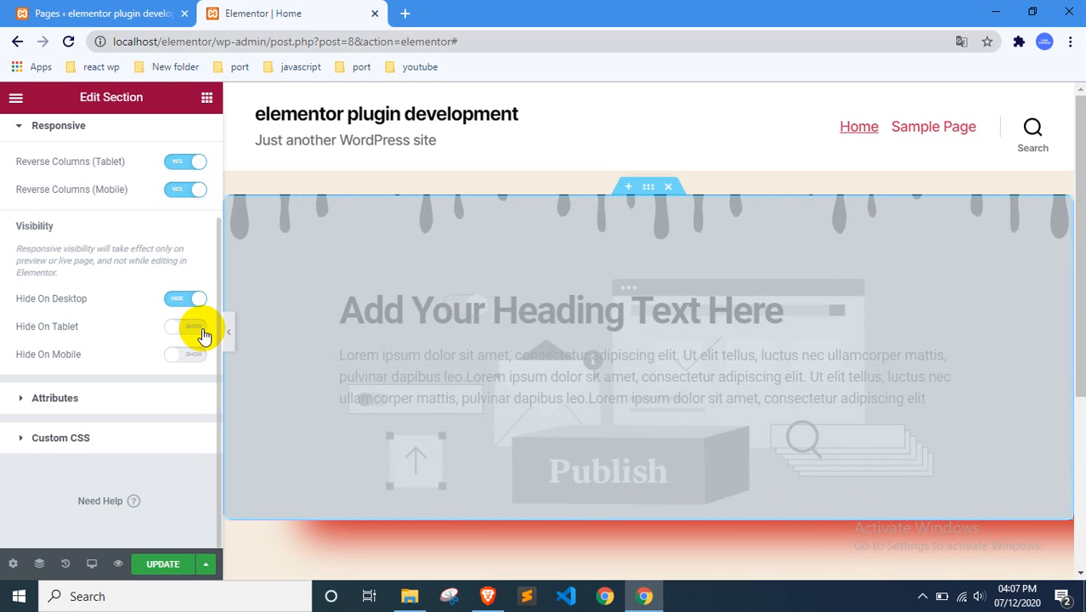
left_click(203, 334)
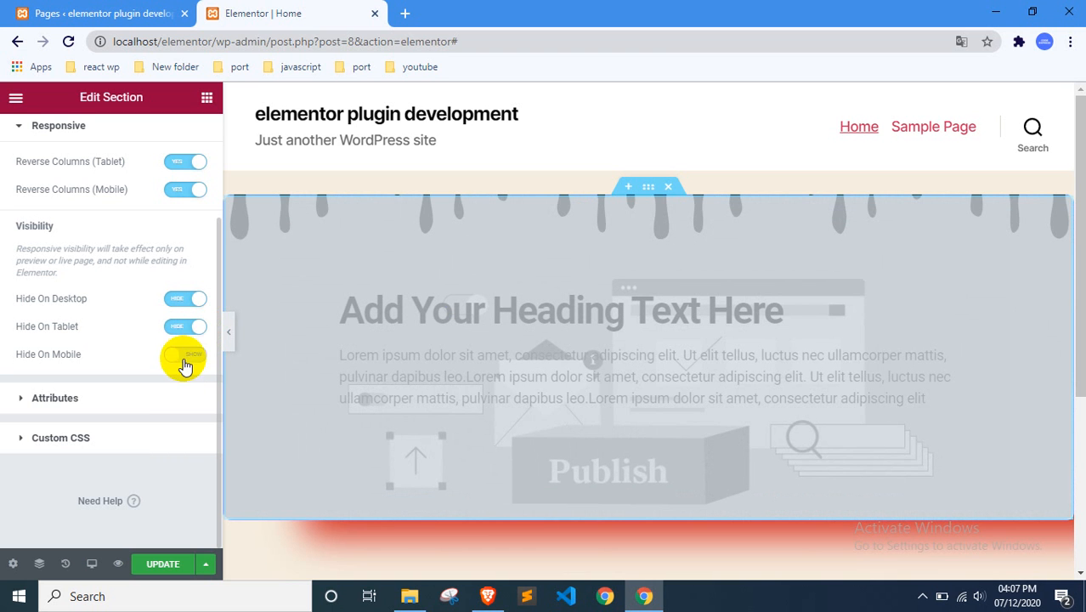
left_click(186, 355)
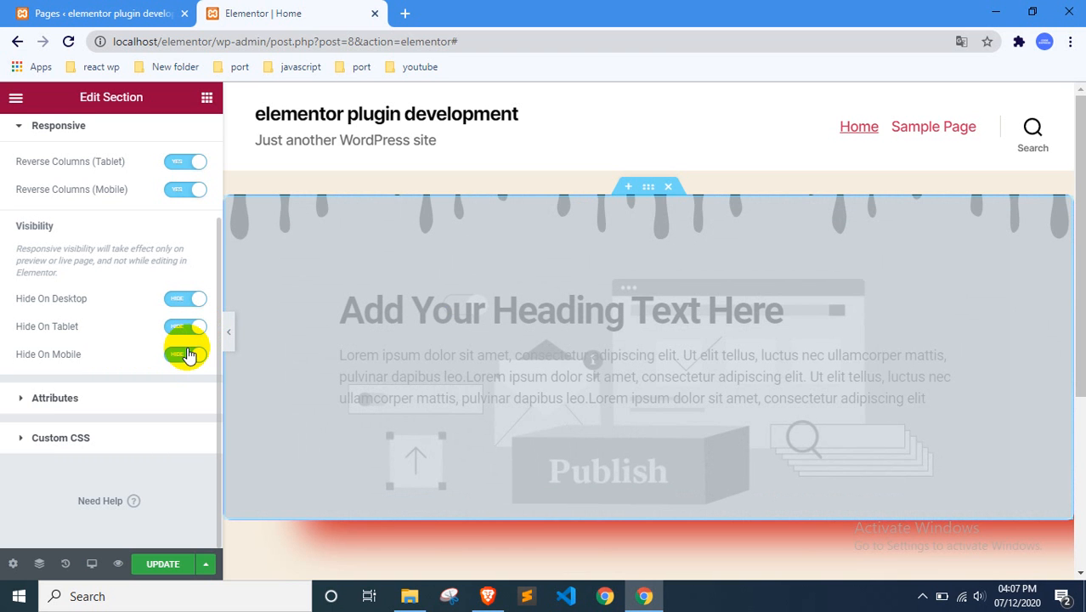
Step: Turn off Hide On Mobile, Hide On Tablet and Hide On Desktop for the section
left_click(187, 355)
left_click(183, 336)
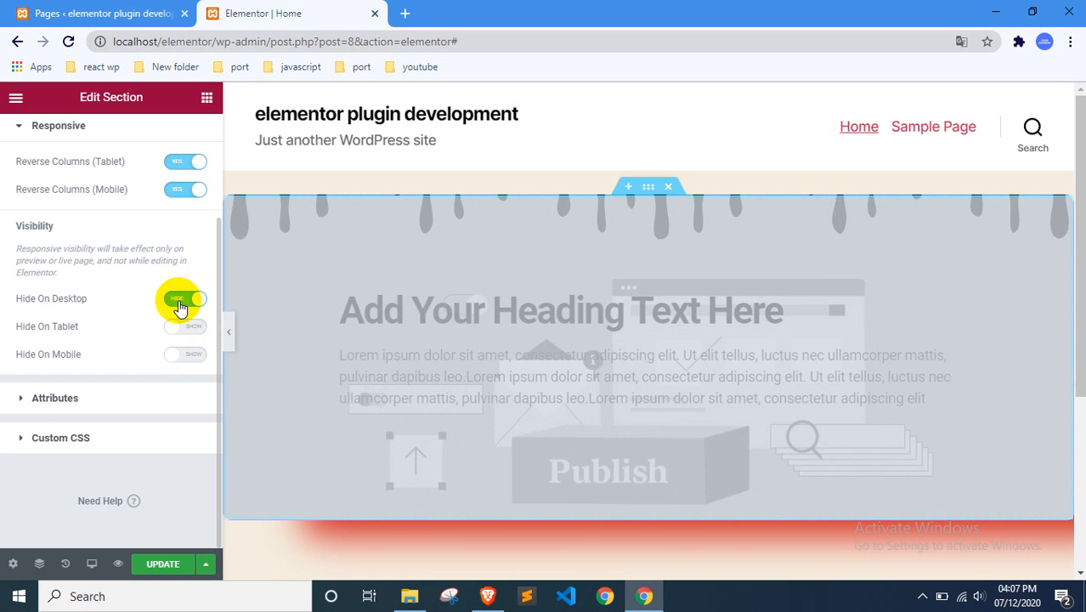
left_click(178, 301)
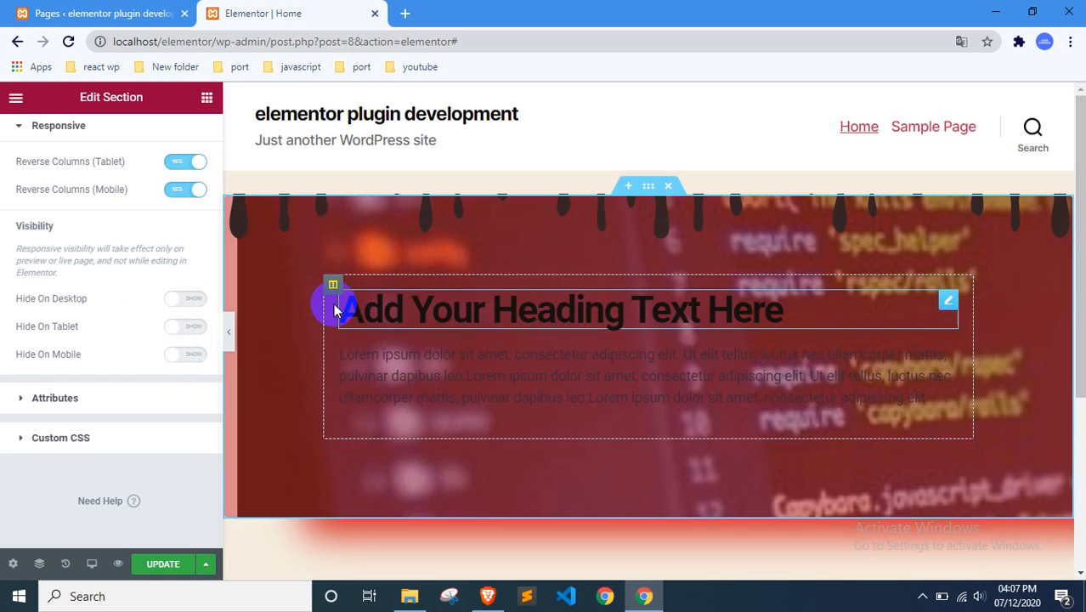
Step: Turn off the section's Reverse Columns options for tablet and mobile
scroll(112, 305, "up", 1)
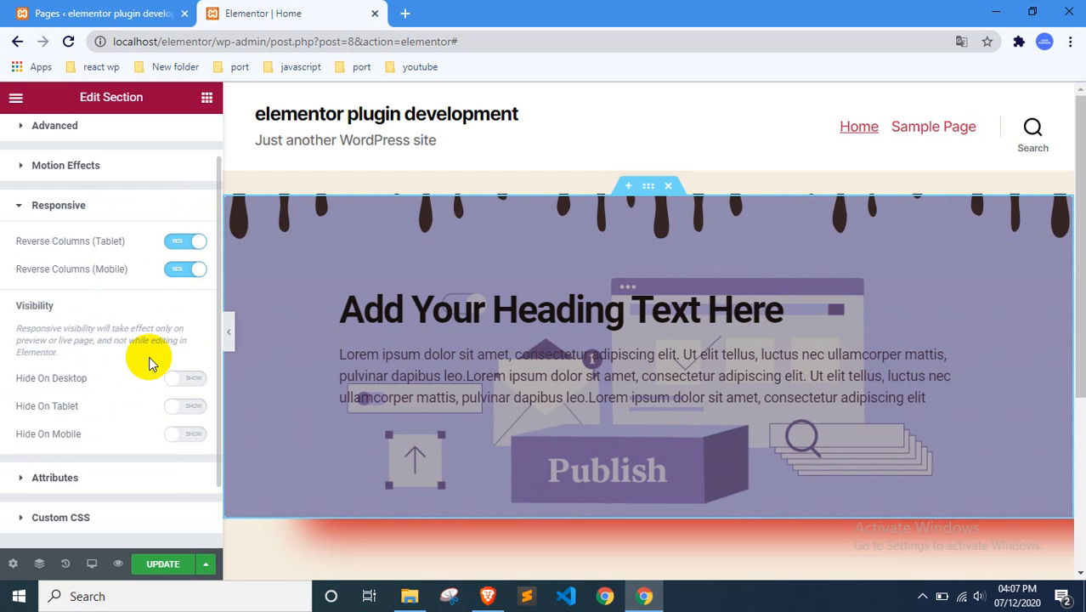
scroll(112, 370, "up", 1)
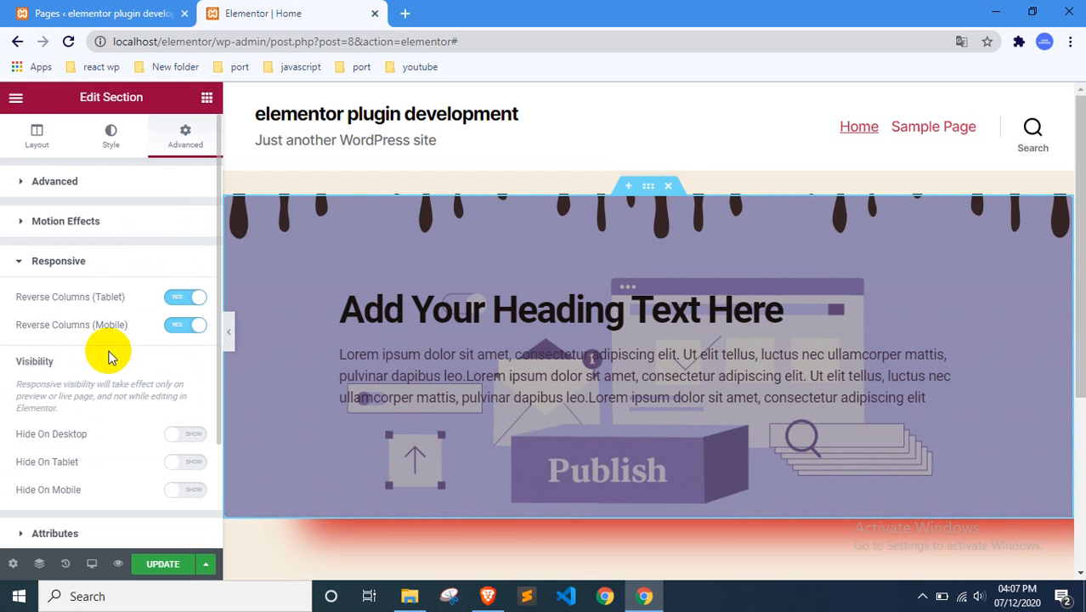
left_click(183, 296)
left_click(180, 324)
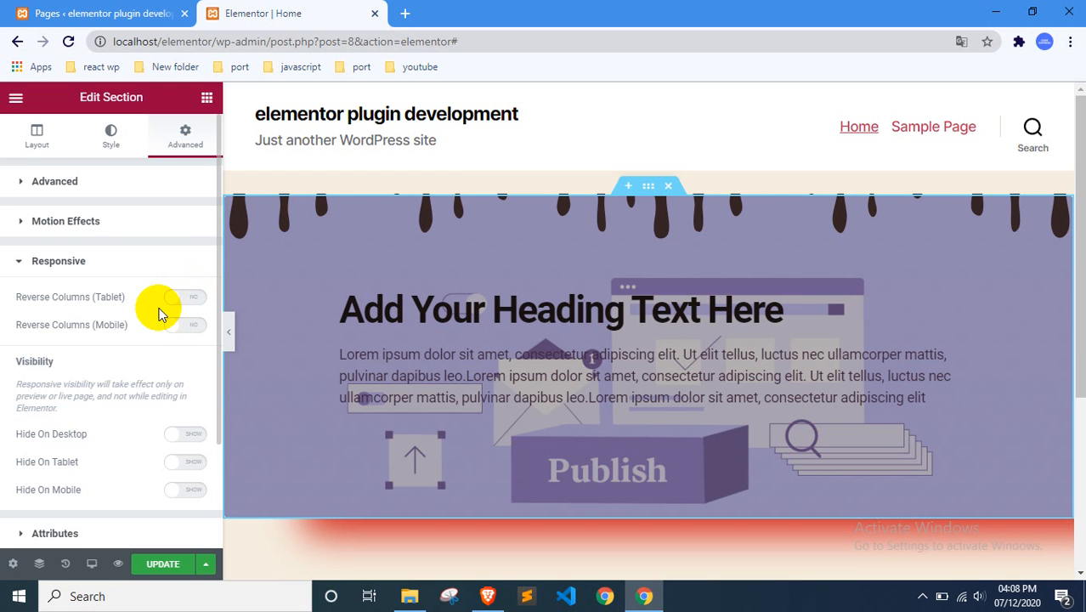
Step: Look over the section's Attributes and Custom CSS settings
scroll(153, 312, "down", 1)
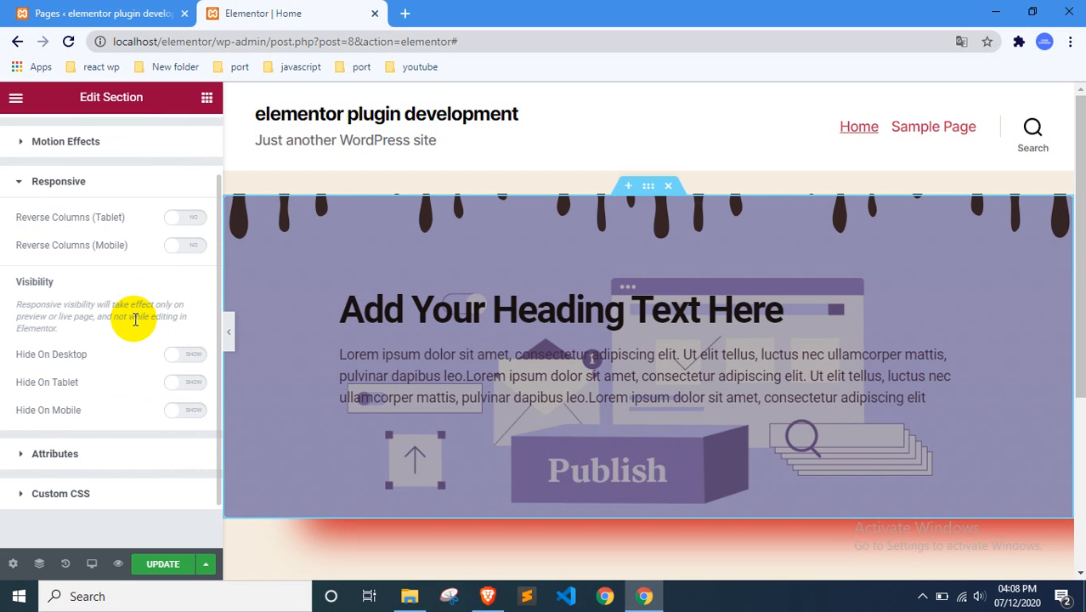
scroll(135, 319, "down", 1)
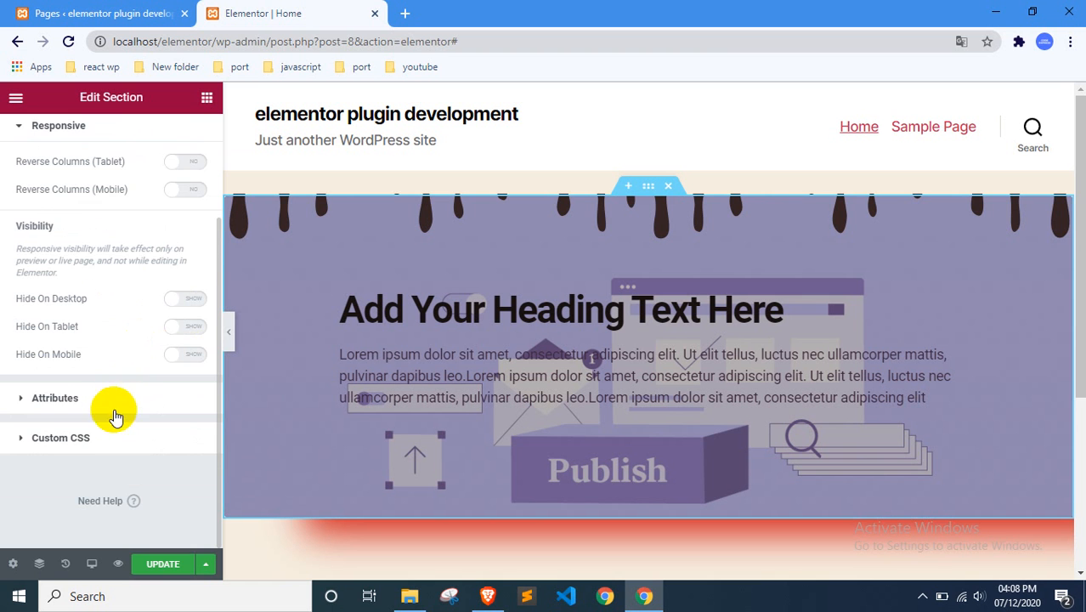
left_click(112, 398)
left_click(106, 304)
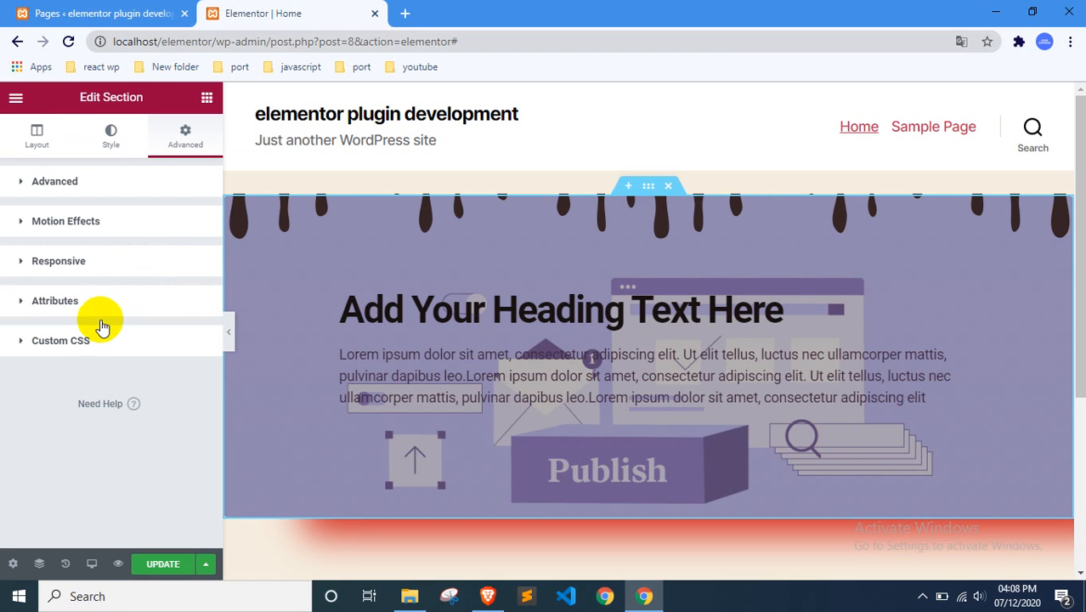
left_click(91, 348)
left_click(92, 350)
left_click(98, 343)
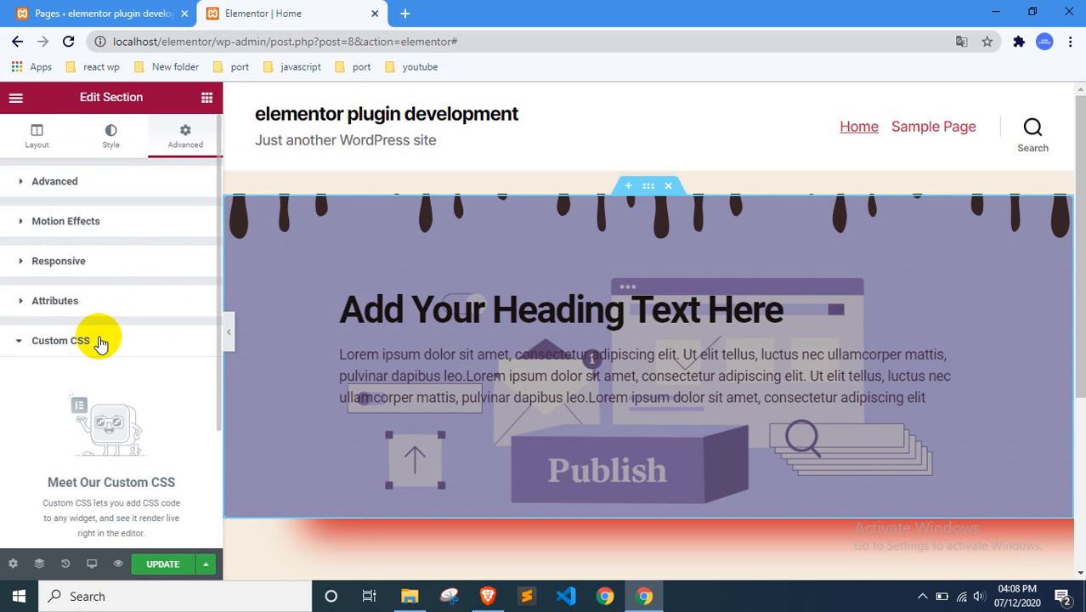
scroll(100, 391, "down", 2)
scroll(81, 308, "up", 2)
left_click(91, 306)
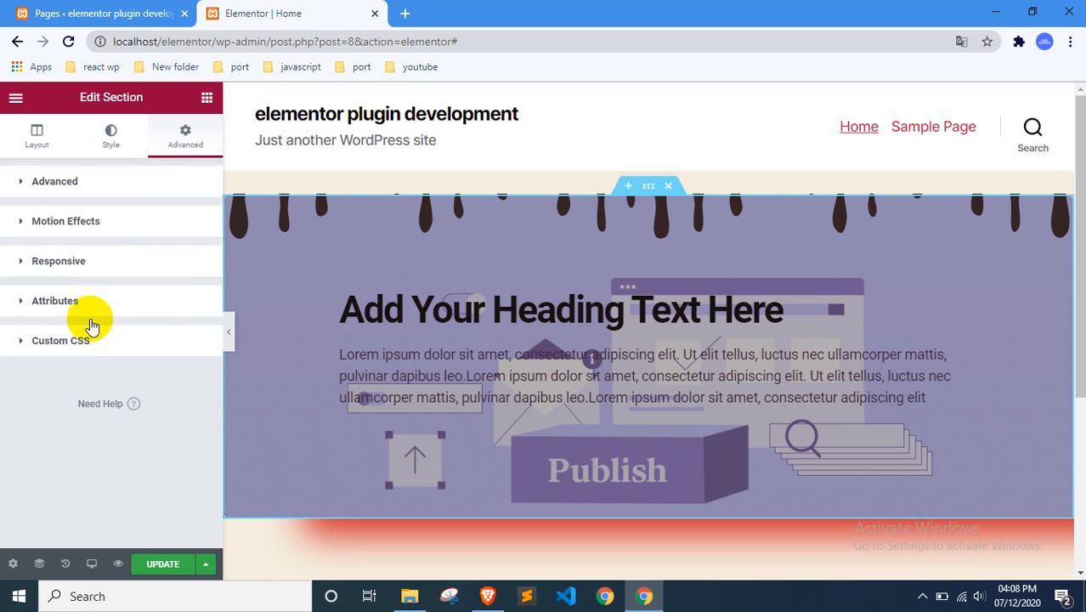
left_click(96, 313)
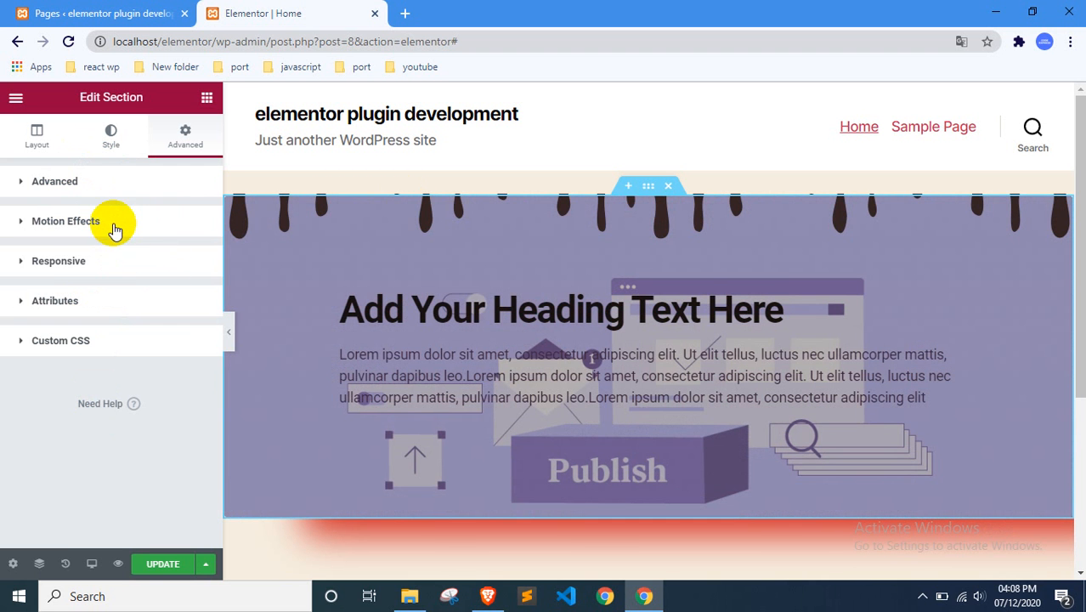
Step: Look through the section's available entrance animations in its Motion Effects settings without choosing a different one
left_click(114, 226)
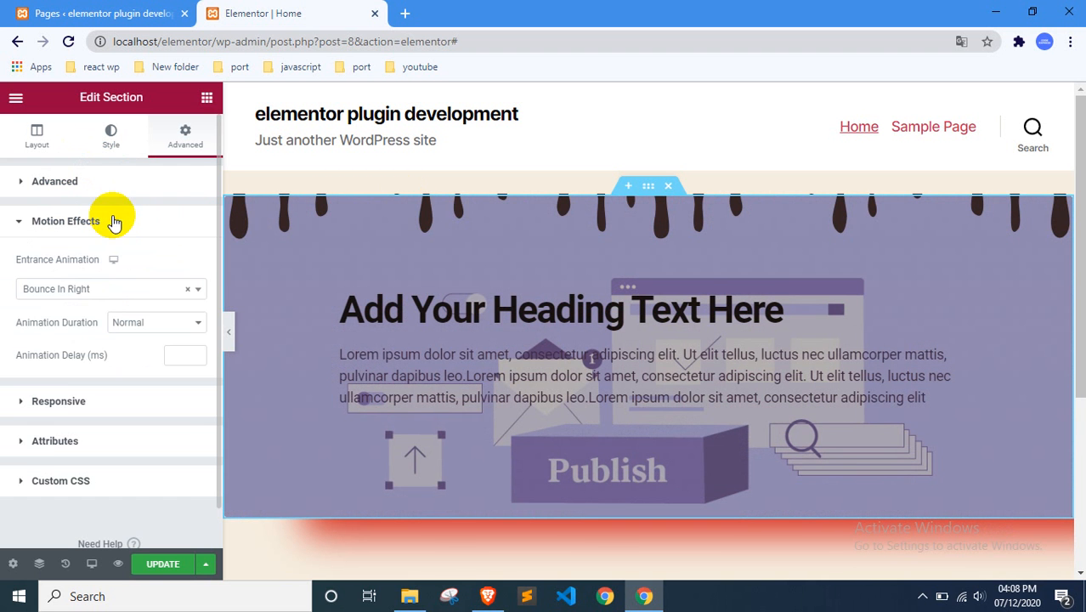
left_click(97, 293)
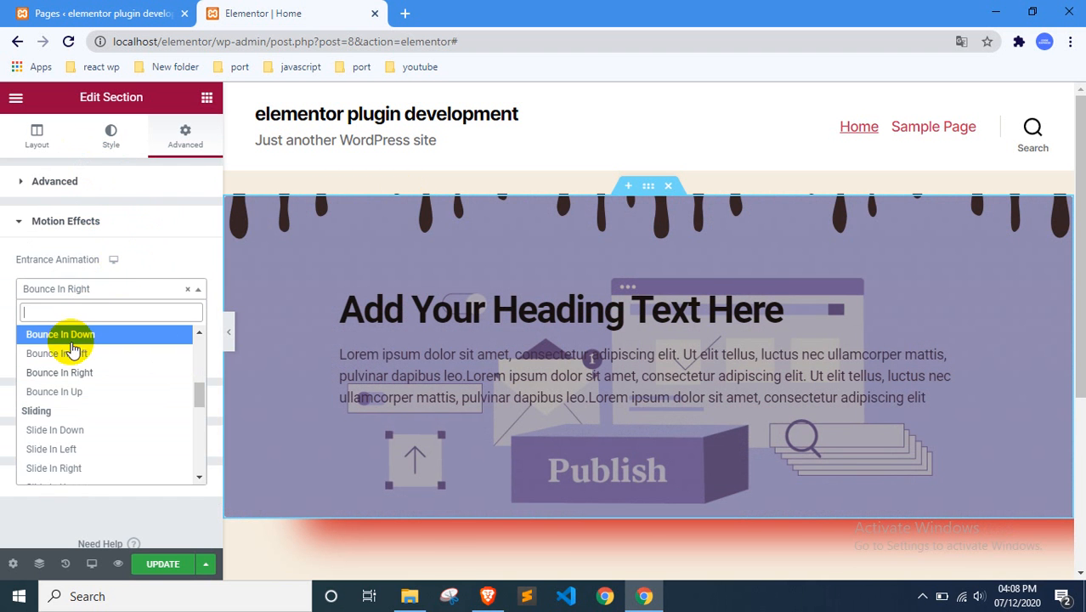
scroll(75, 344, "up", 2)
left_click(109, 222)
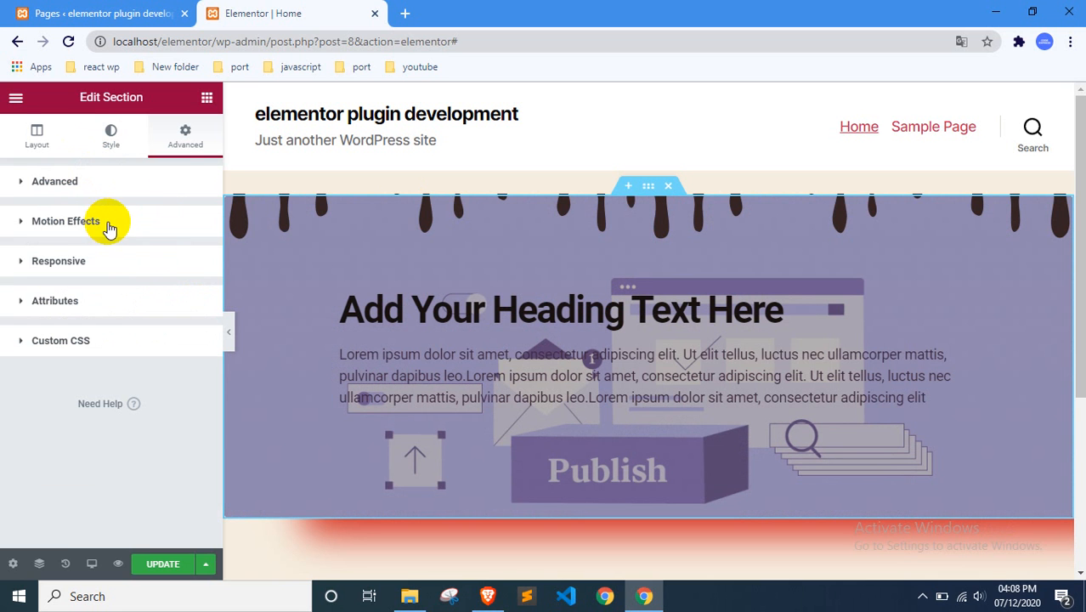
Step: Review the section's layout settings and its background style settings, finishing with the layout options collapsed
left_click(36, 141)
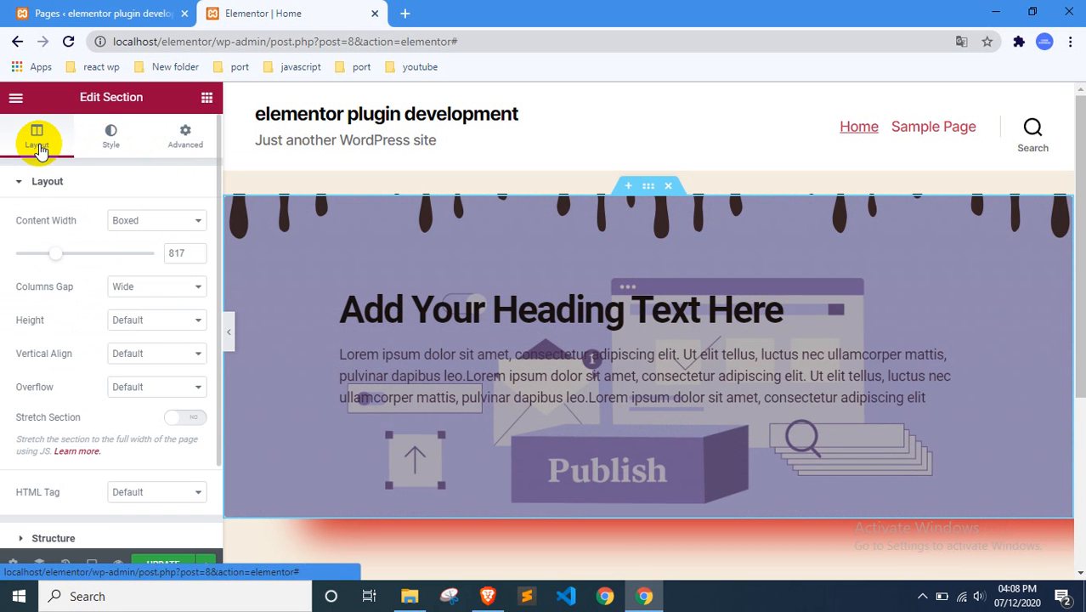
left_click(108, 146)
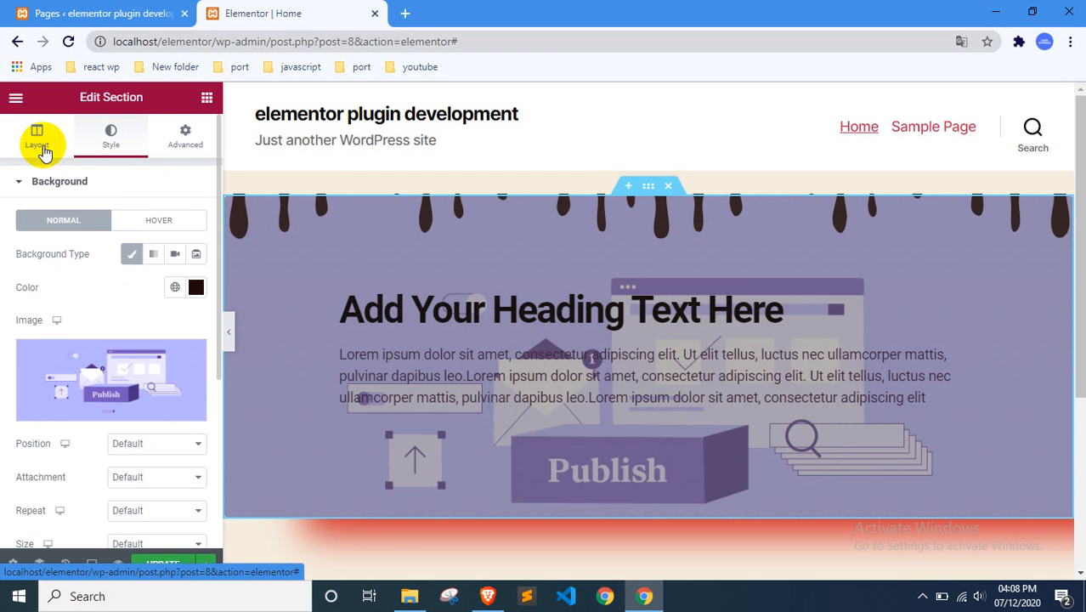
left_click(38, 144)
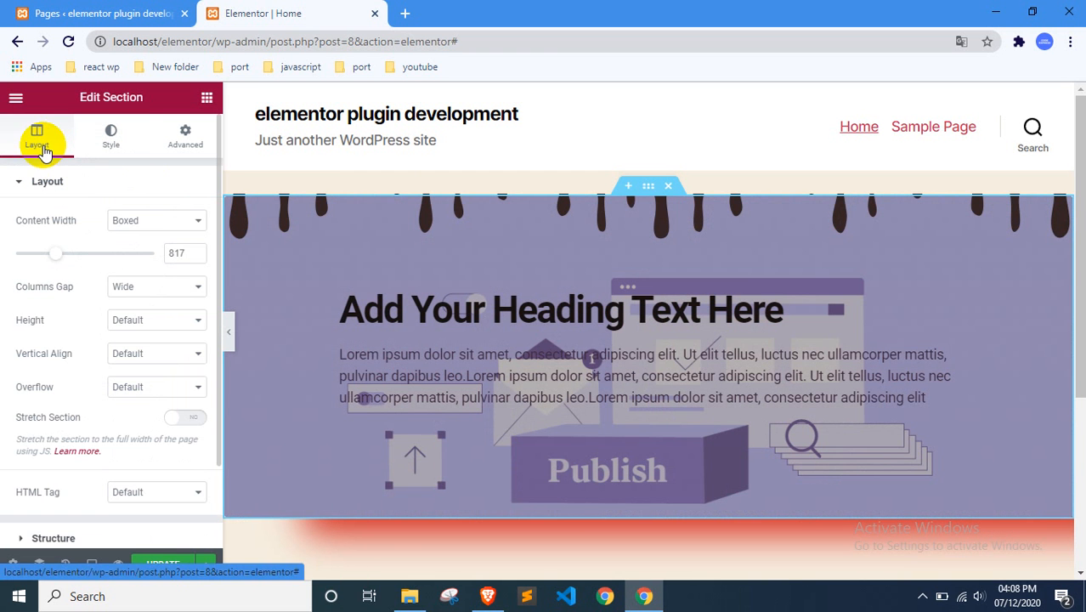
left_click(79, 182)
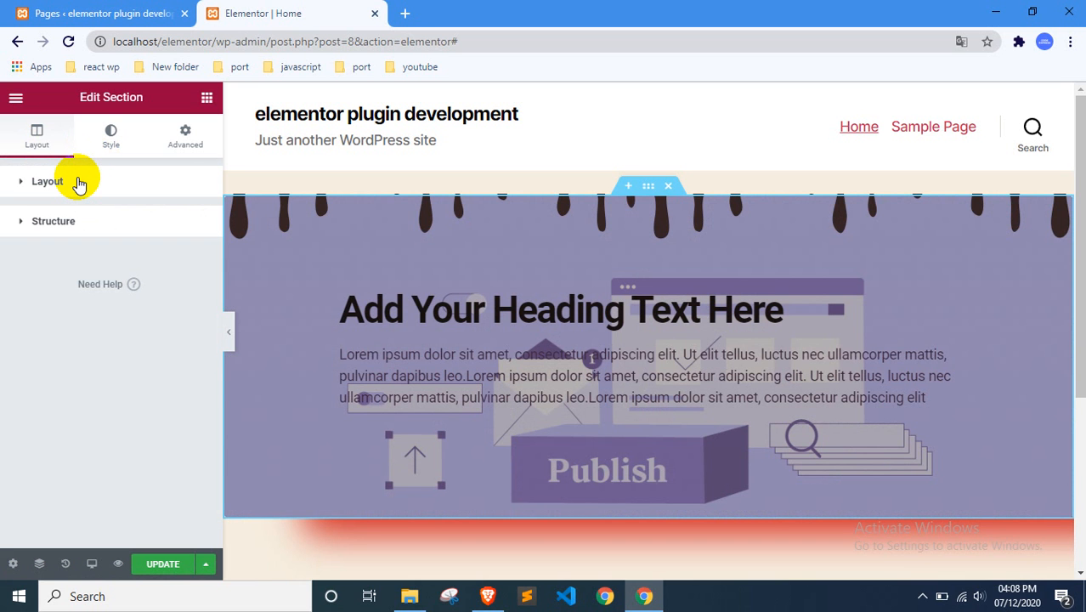